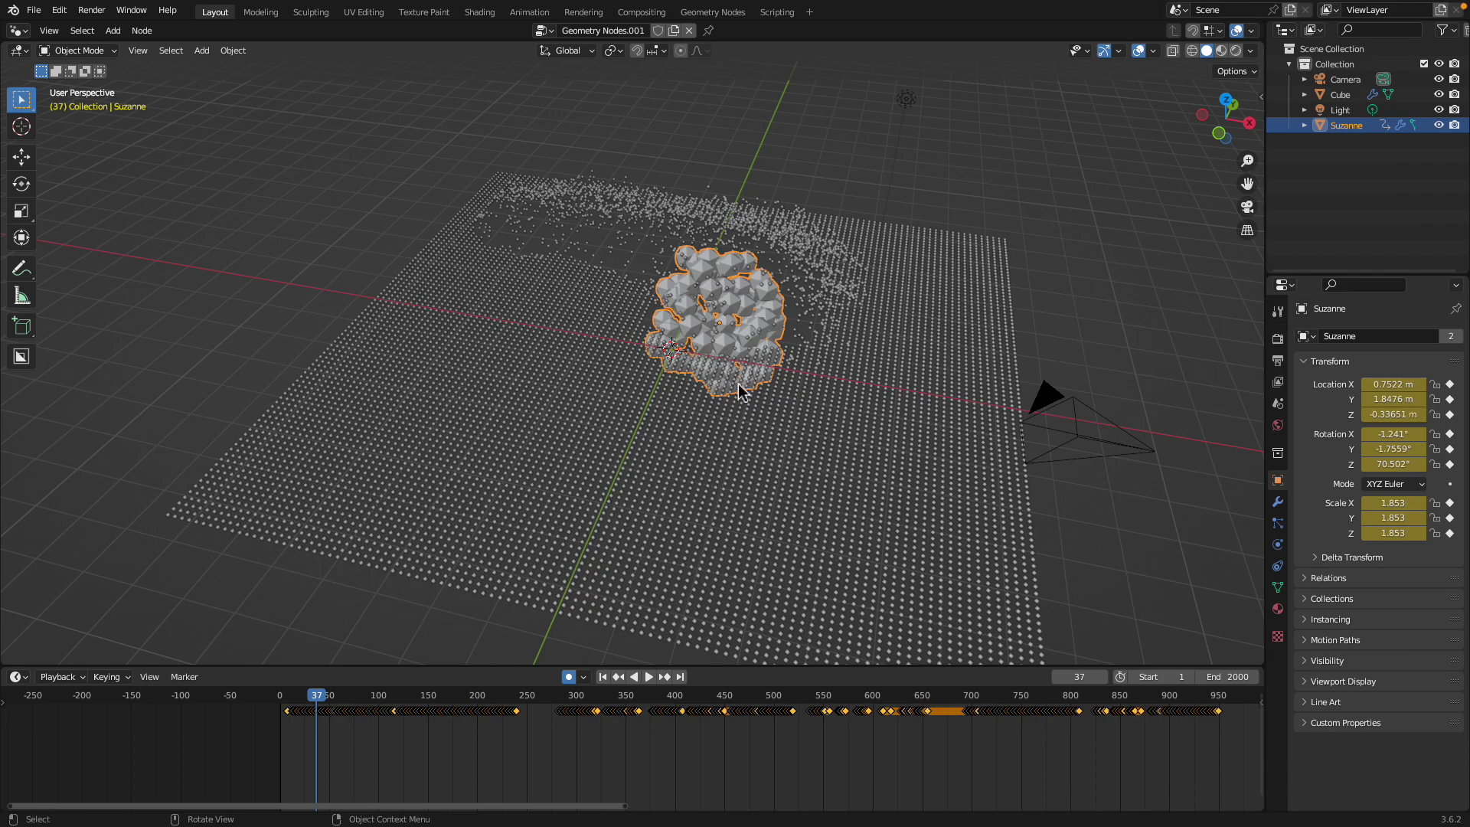
# Play the animation and examine from several angles how the moving Suzanne object displaces the point grid.
pyautogui.press('space')
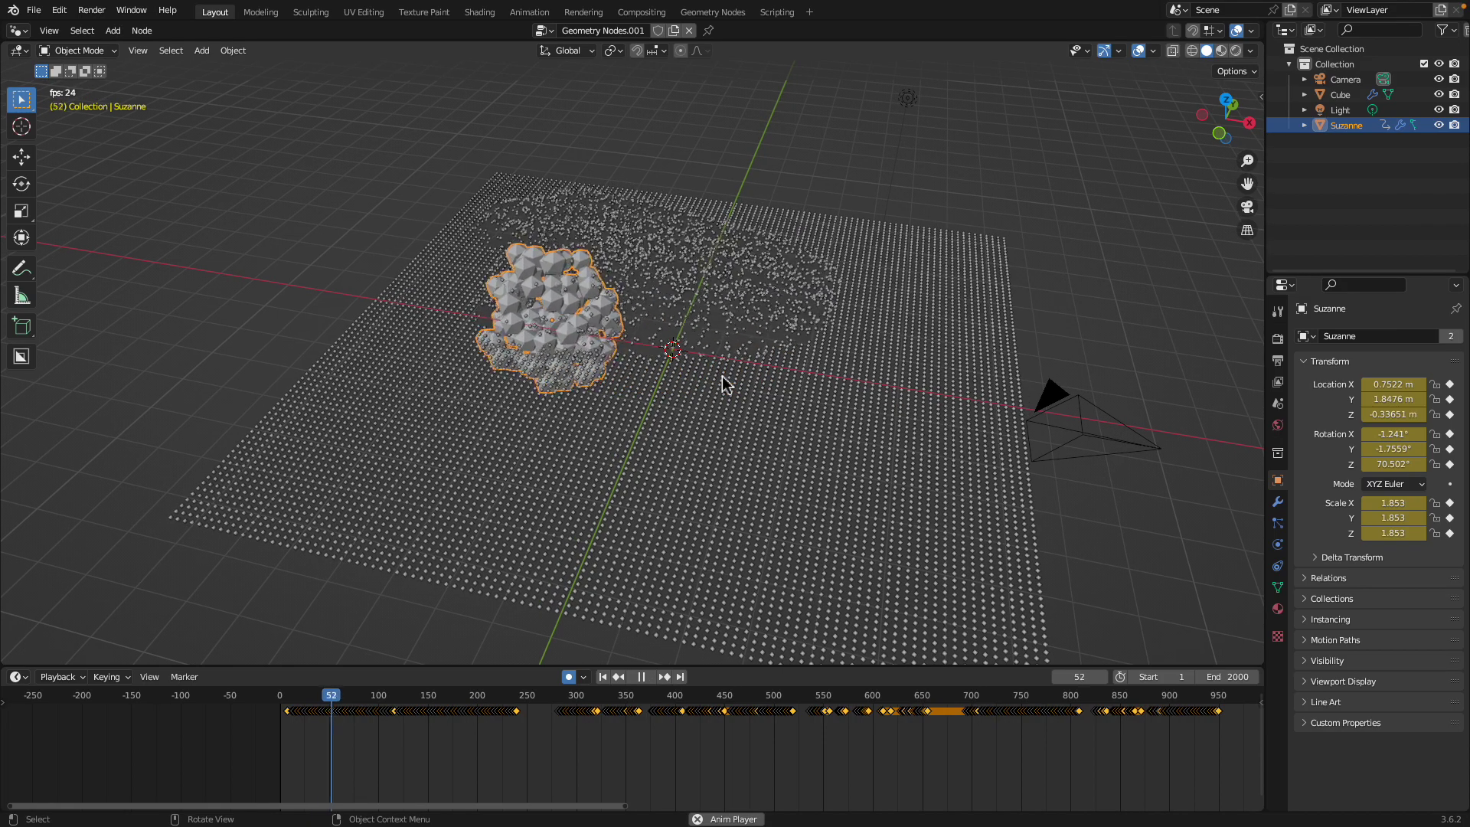
pyautogui.moveTo(723, 377)
pyautogui.mouseDown(button='middle')
pyautogui.moveTo(783, 383)
pyautogui.moveTo(743, 371)
pyautogui.mouseUp(button='middle')
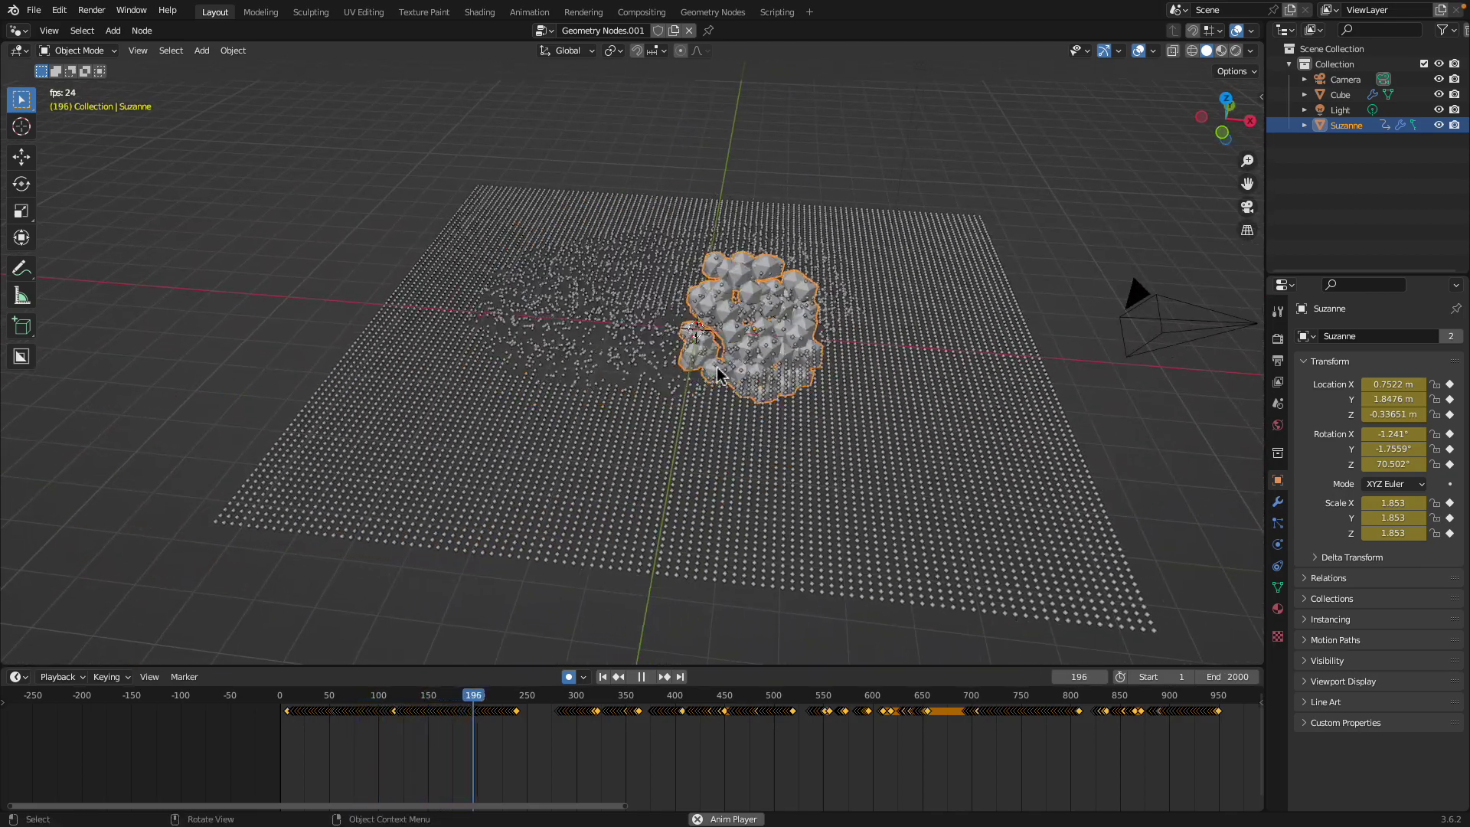
pyautogui.moveTo(680, 341); pyautogui.dragTo(660, 394, button='middle')
pyautogui.click(289, 702)
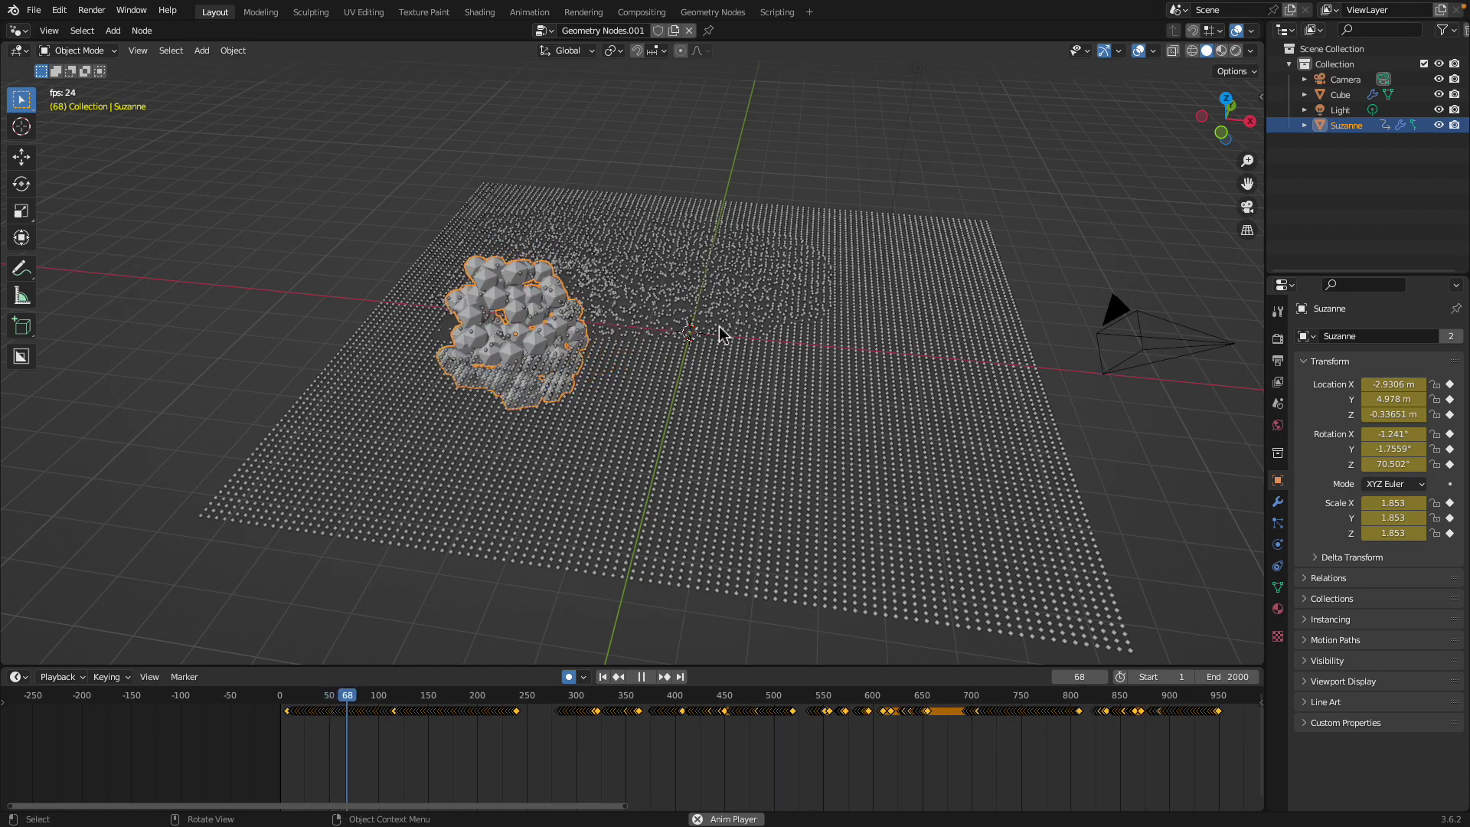
pyautogui.moveTo(647, 359)
pyautogui.mouseDown(button='middle')
pyautogui.moveTo(633, 365)
pyautogui.moveTo(696, 351)
pyautogui.moveTo(653, 318)
pyautogui.moveTo(670, 342)
pyautogui.mouseUp(button='middle')
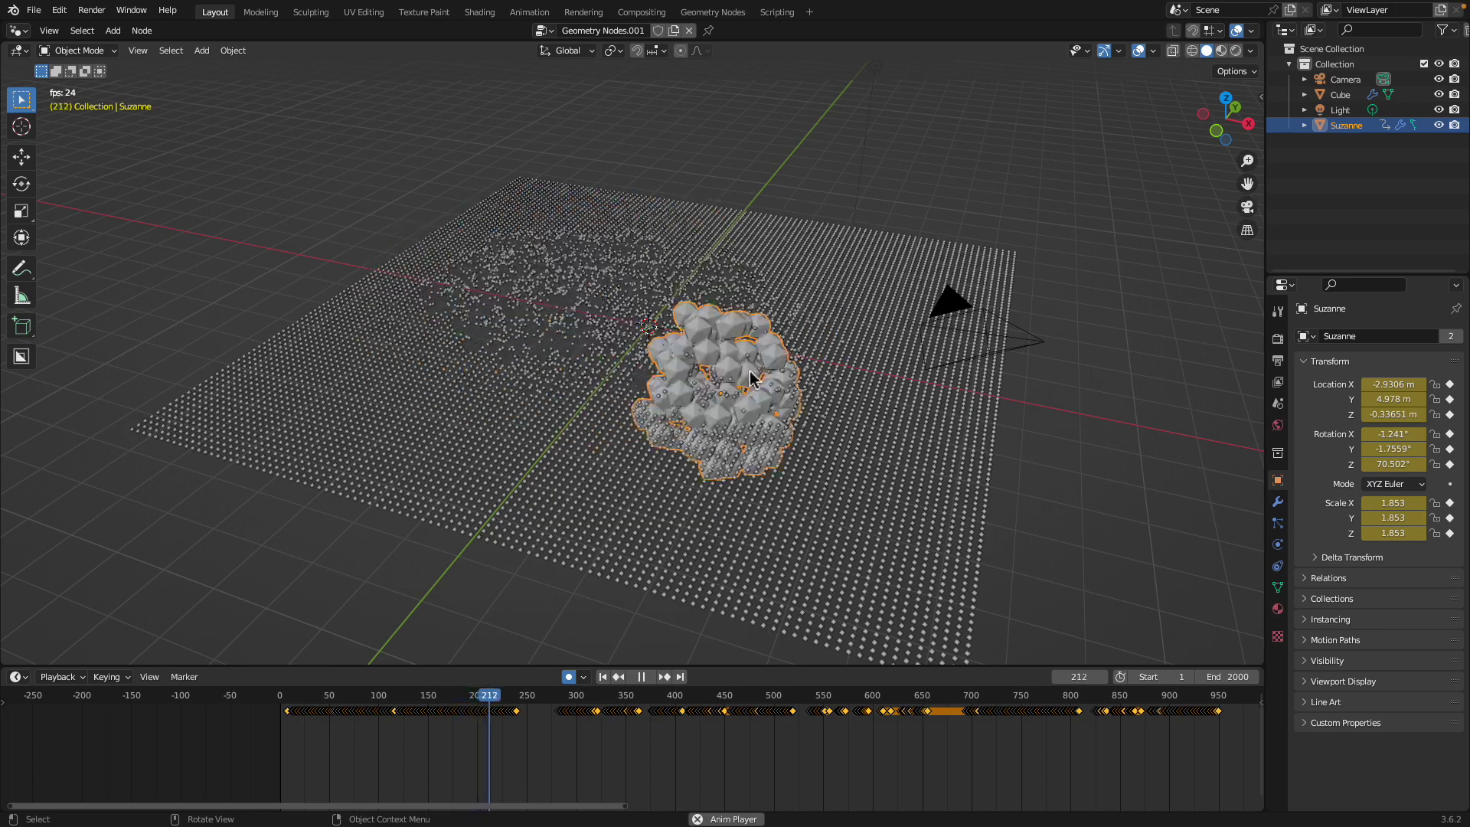
pyautogui.moveTo(746, 356); pyautogui.dragTo(758, 364, button='middle')
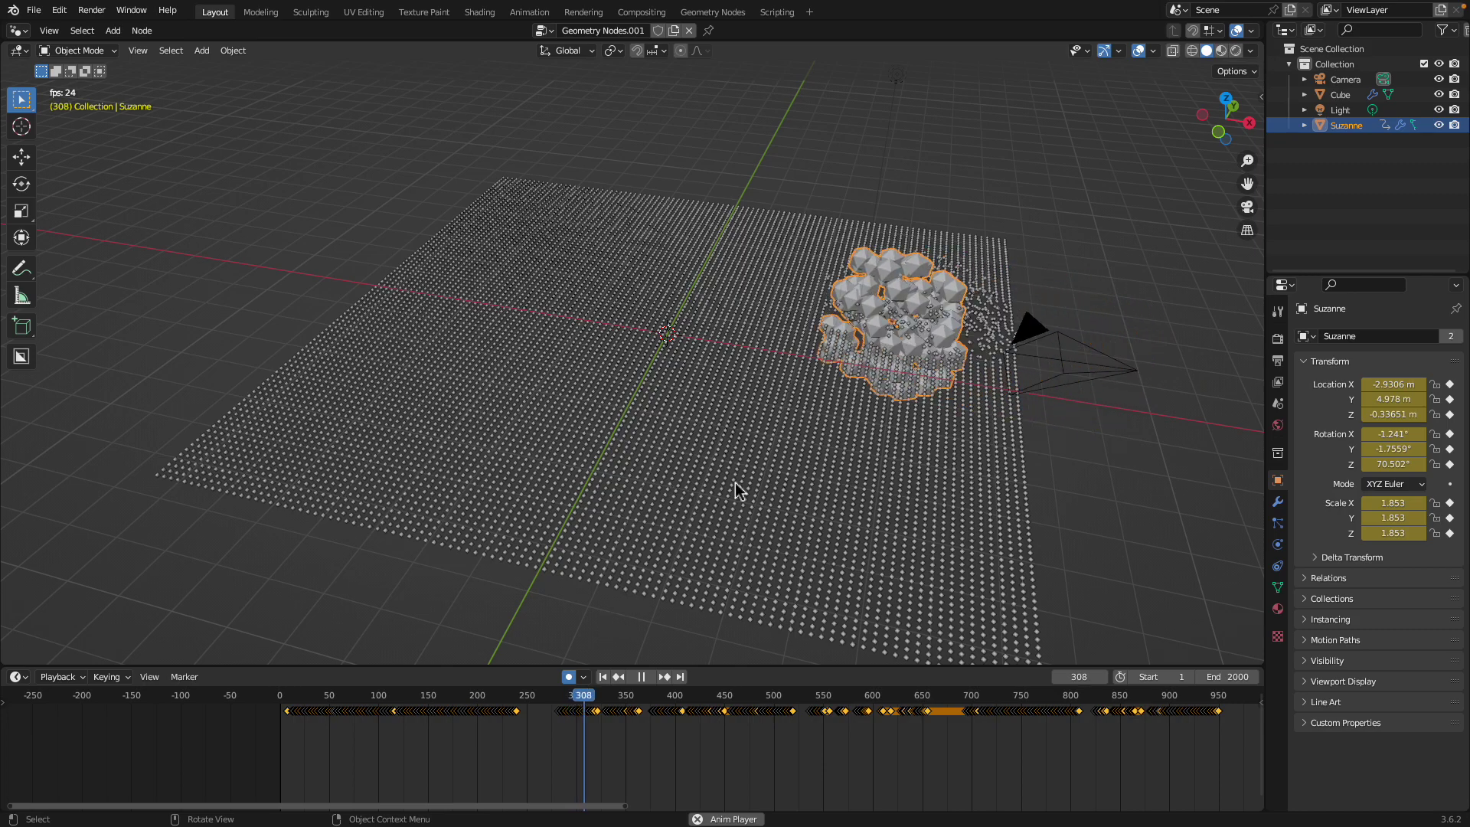
pyautogui.moveTo(748, 486); pyautogui.dragTo(766, 387, button='middle')
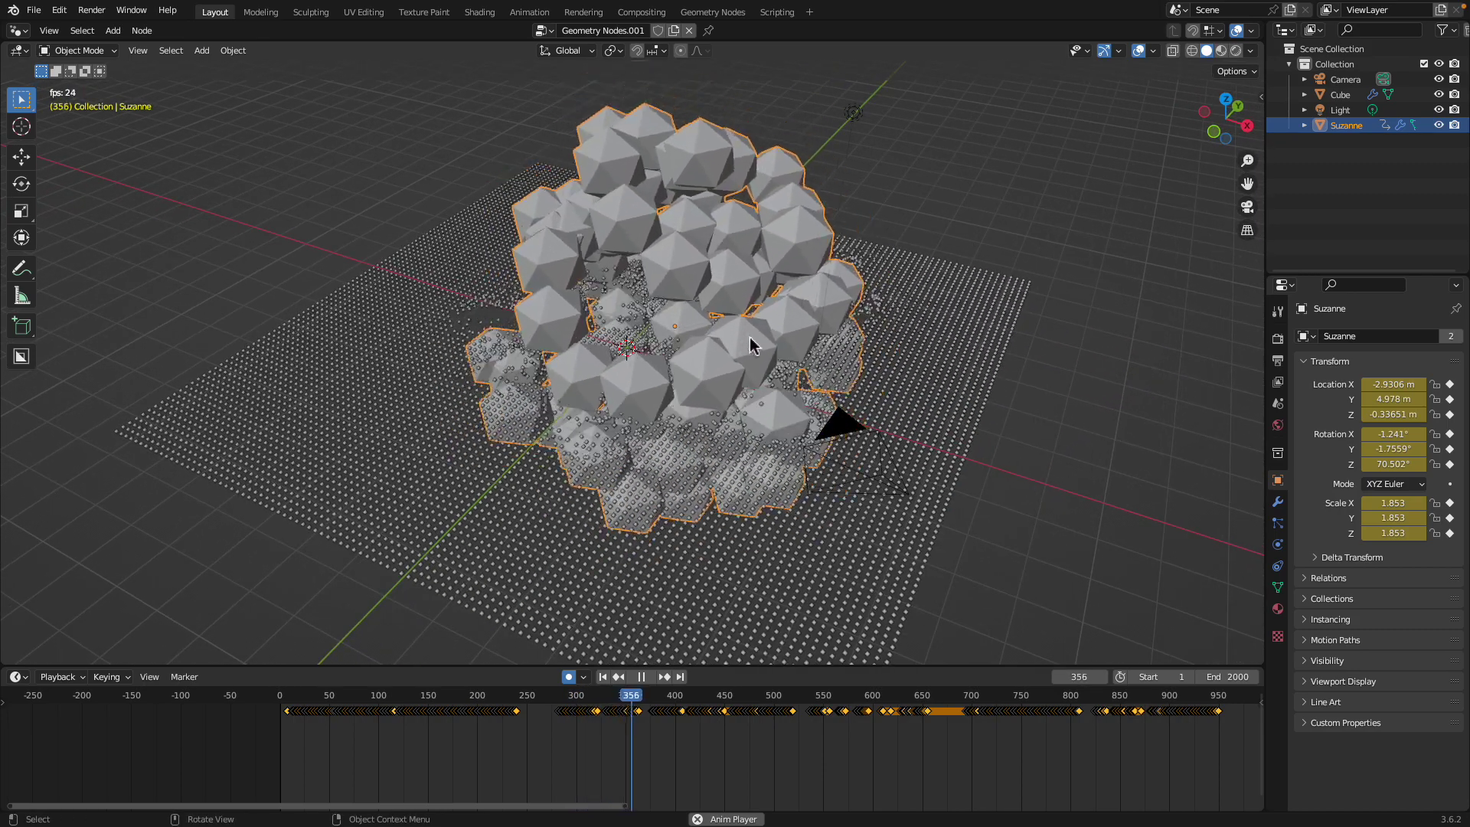
pyautogui.press('space')
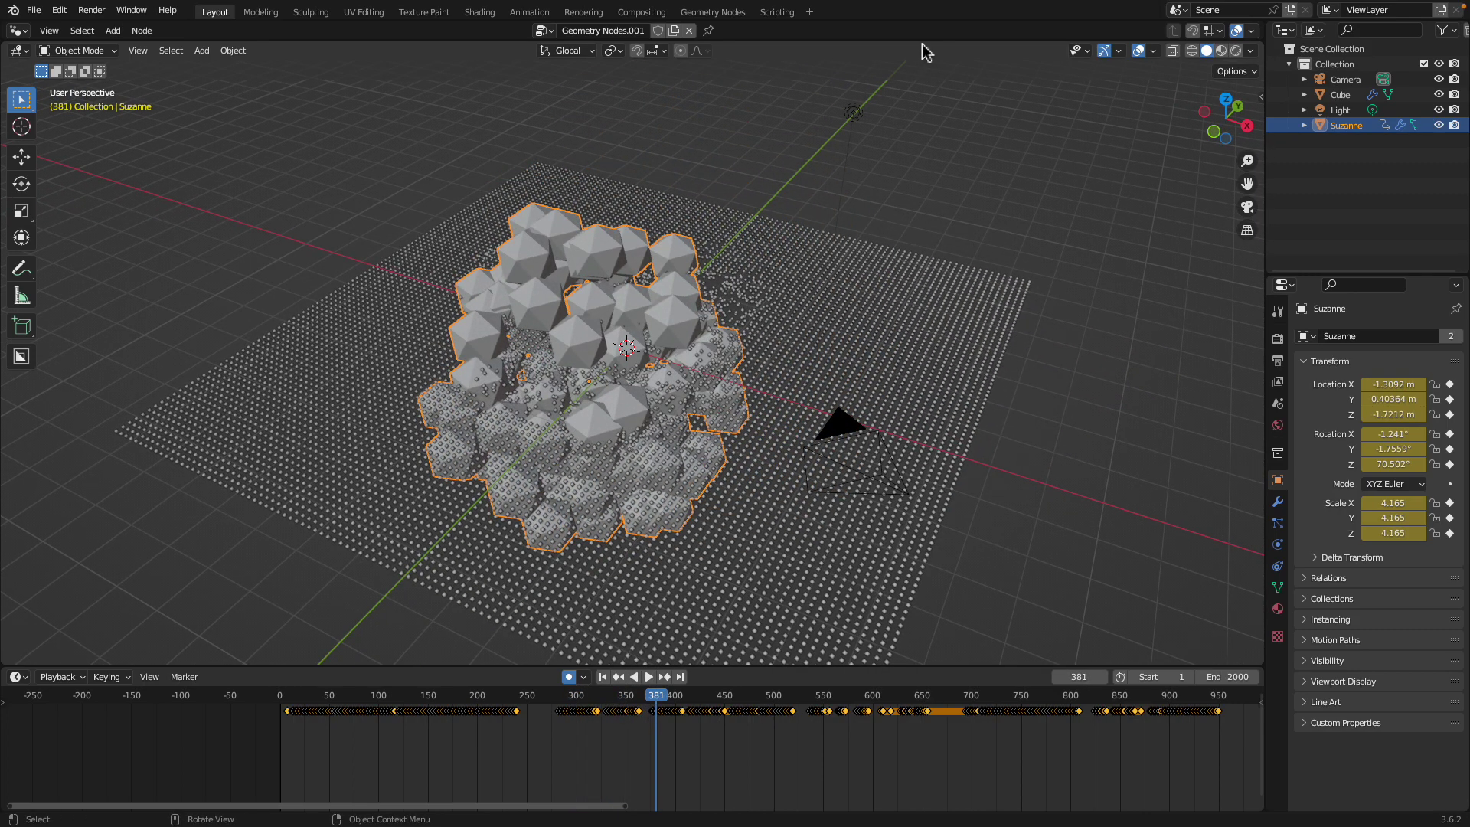
# Enlarge the node editor and line up the Mesh to Volume and Distribute Points in Volume nodes.
pyautogui.moveTo(924, 42); pyautogui.dragTo(911, 365)
pyautogui.scroll(4, 637, 187)
pyautogui.moveTo(647, 191); pyautogui.dragTo(685, 203, button='middle')
pyautogui.moveTo(419, 139); pyautogui.dragTo(428, 110)
pyautogui.moveTo(608, 146); pyautogui.dragTo(610, 123)
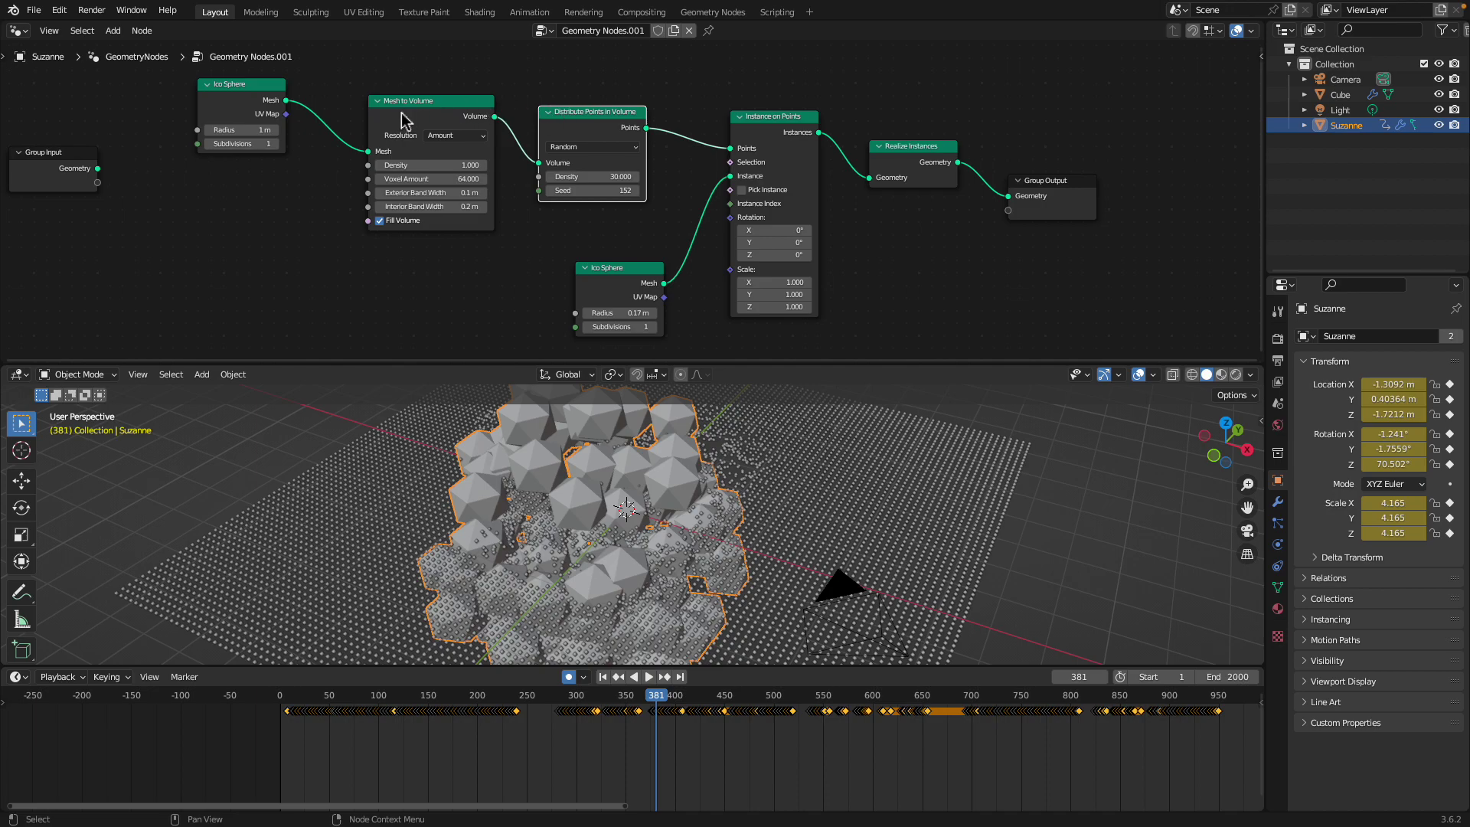
# Set the radius of the Ico Sphere feeding Mesh to Volume to 0.78 m and play the animation to check the shape.
pyautogui.moveTo(229, 86); pyautogui.dragTo(230, 97)
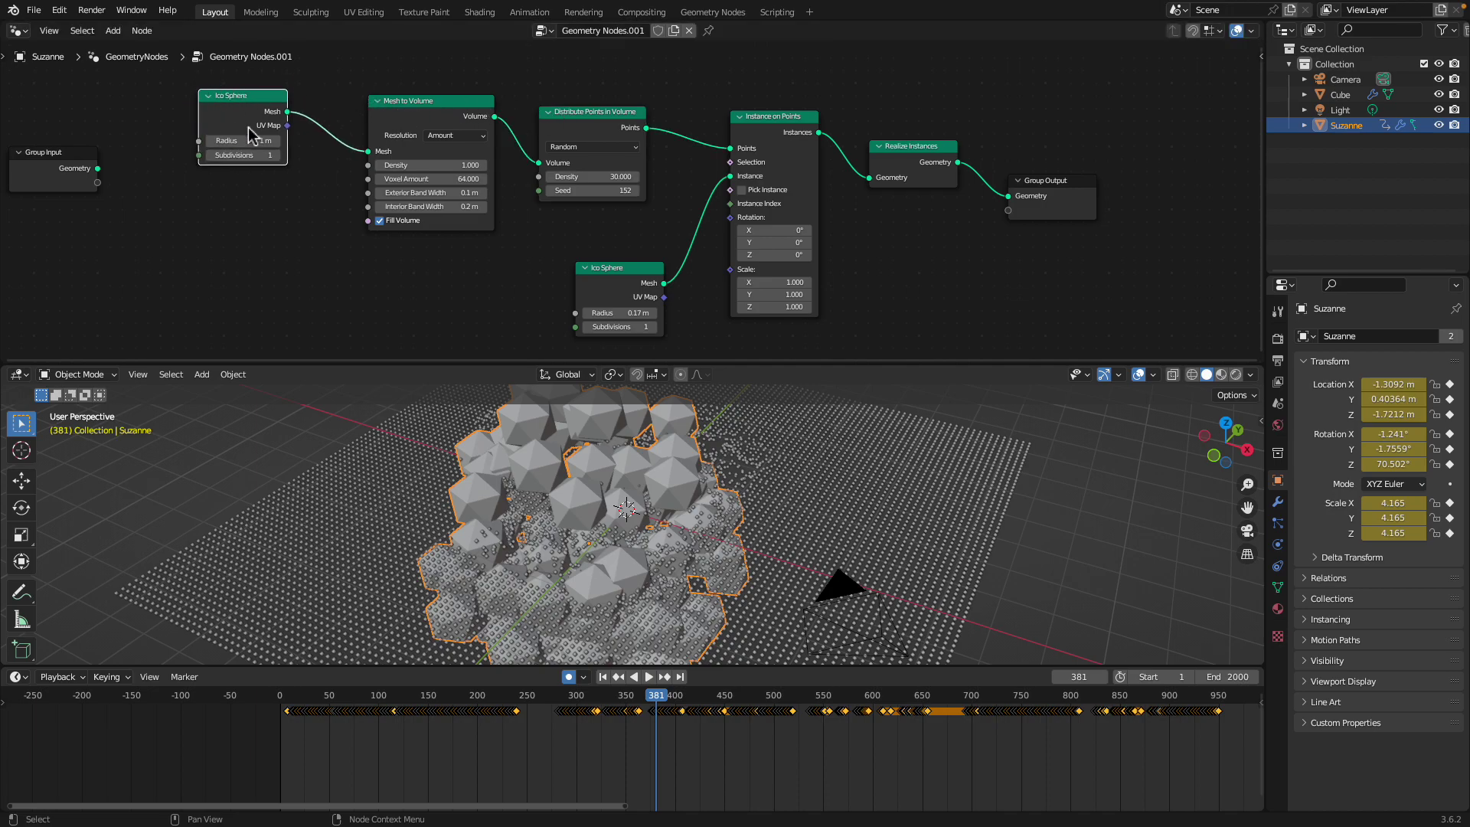
pyautogui.moveTo(266, 102); pyautogui.dragTo(230, 134)
pyautogui.press('space')
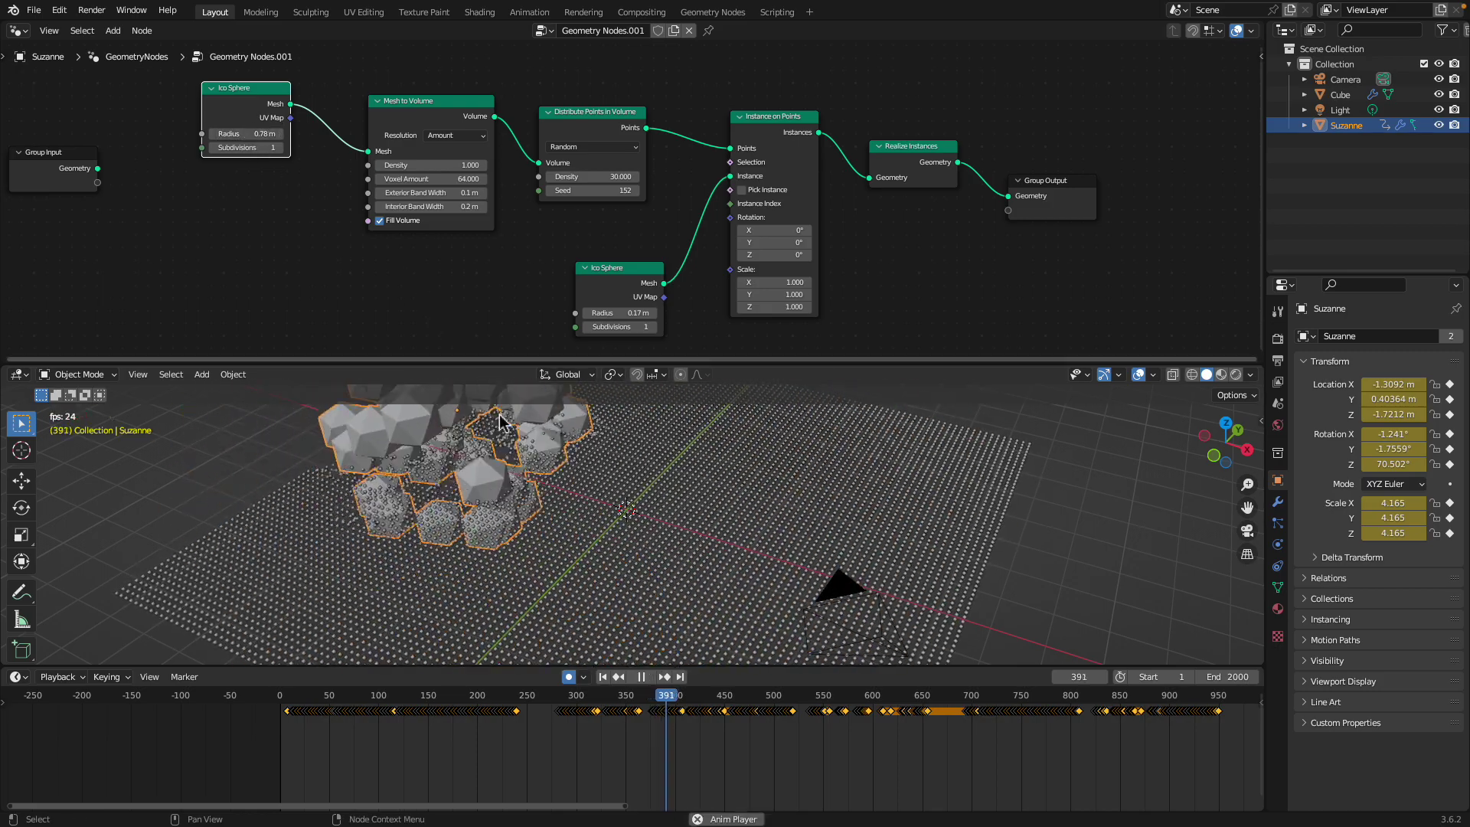
pyautogui.moveTo(564, 467); pyautogui.dragTo(587, 483, button='middle')
pyautogui.scroll(-2, 588, 482)
pyautogui.press('space')
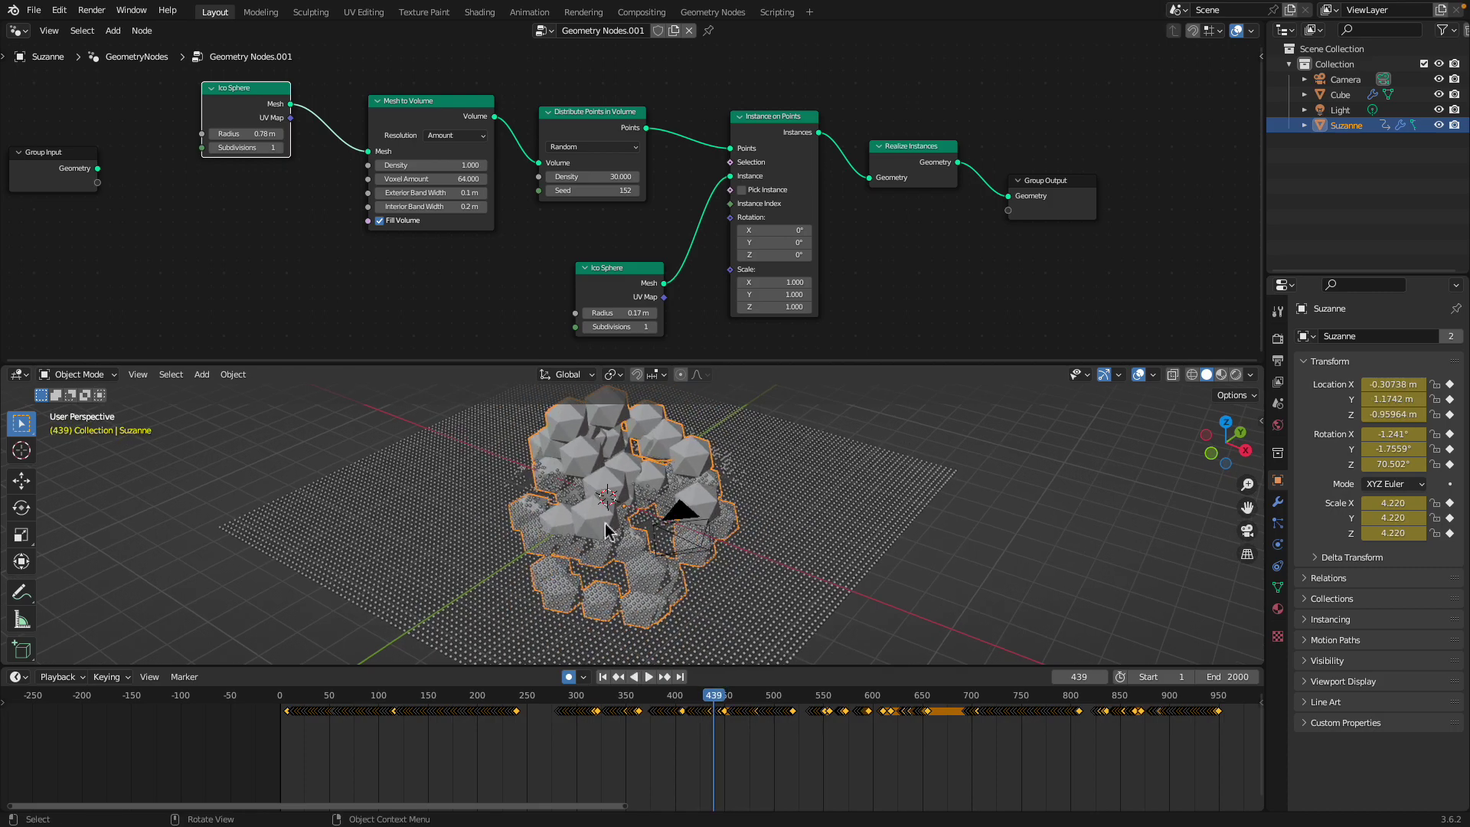
pyautogui.moveTo(678, 516); pyautogui.dragTo(719, 517, button='middle')
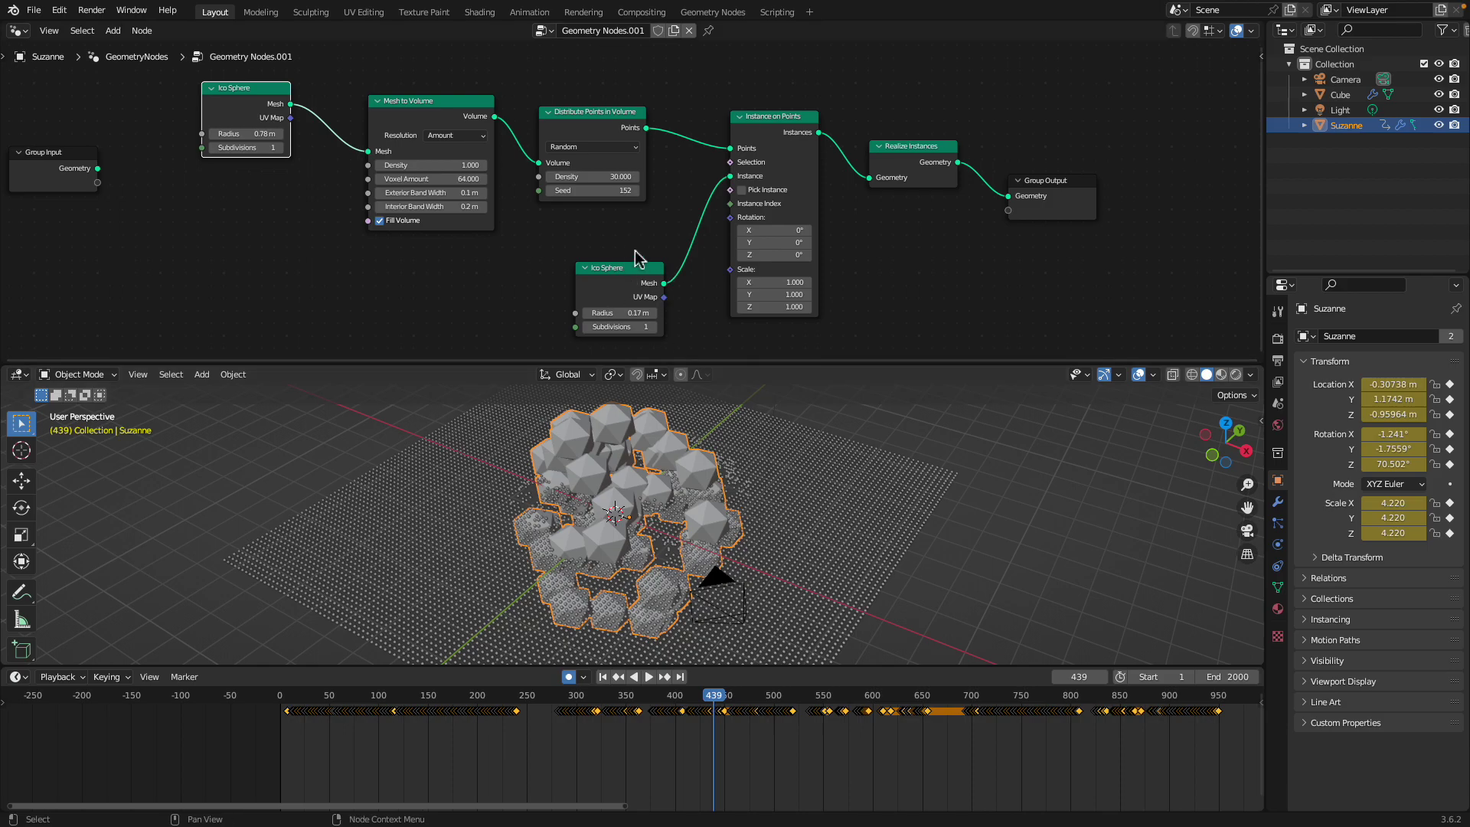
# Connect the Group Input geometry directly to the Group Output and enlarge the 3D viewport.
pyautogui.moveTo(71, 172); pyautogui.dragTo(1008, 196)
pyautogui.moveTo(699, 532); pyautogui.dragTo(756, 441, button='middle')
pyautogui.moveTo(774, 370); pyautogui.dragTo(774, 269)
# Play the animation from the beginning with the plain Suzanne mesh and examine its effect on the points.
pyautogui.press('space')
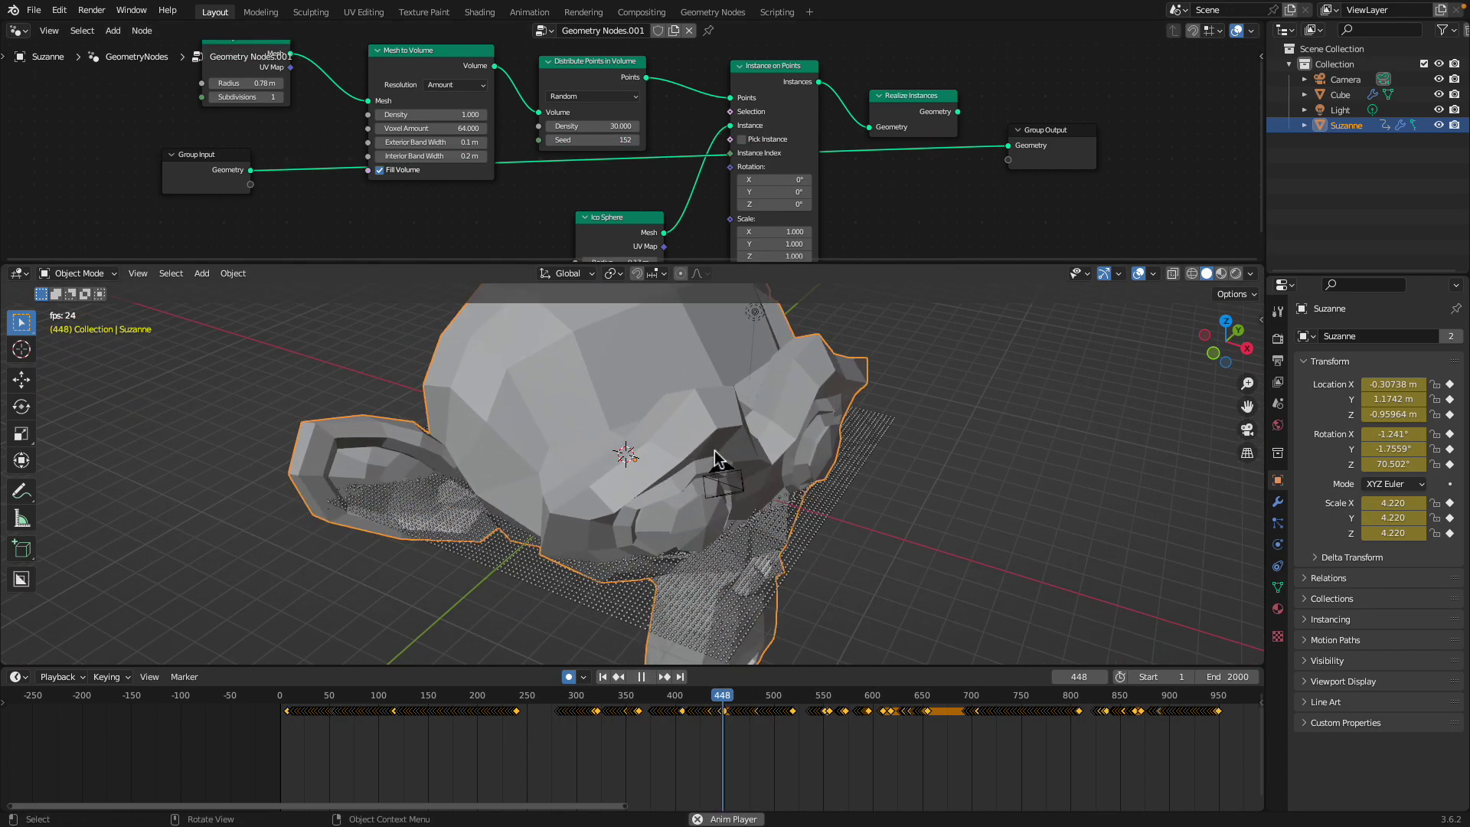
pyautogui.click(283, 699)
pyautogui.moveTo(682, 421); pyautogui.dragTo(671, 447, button='middle')
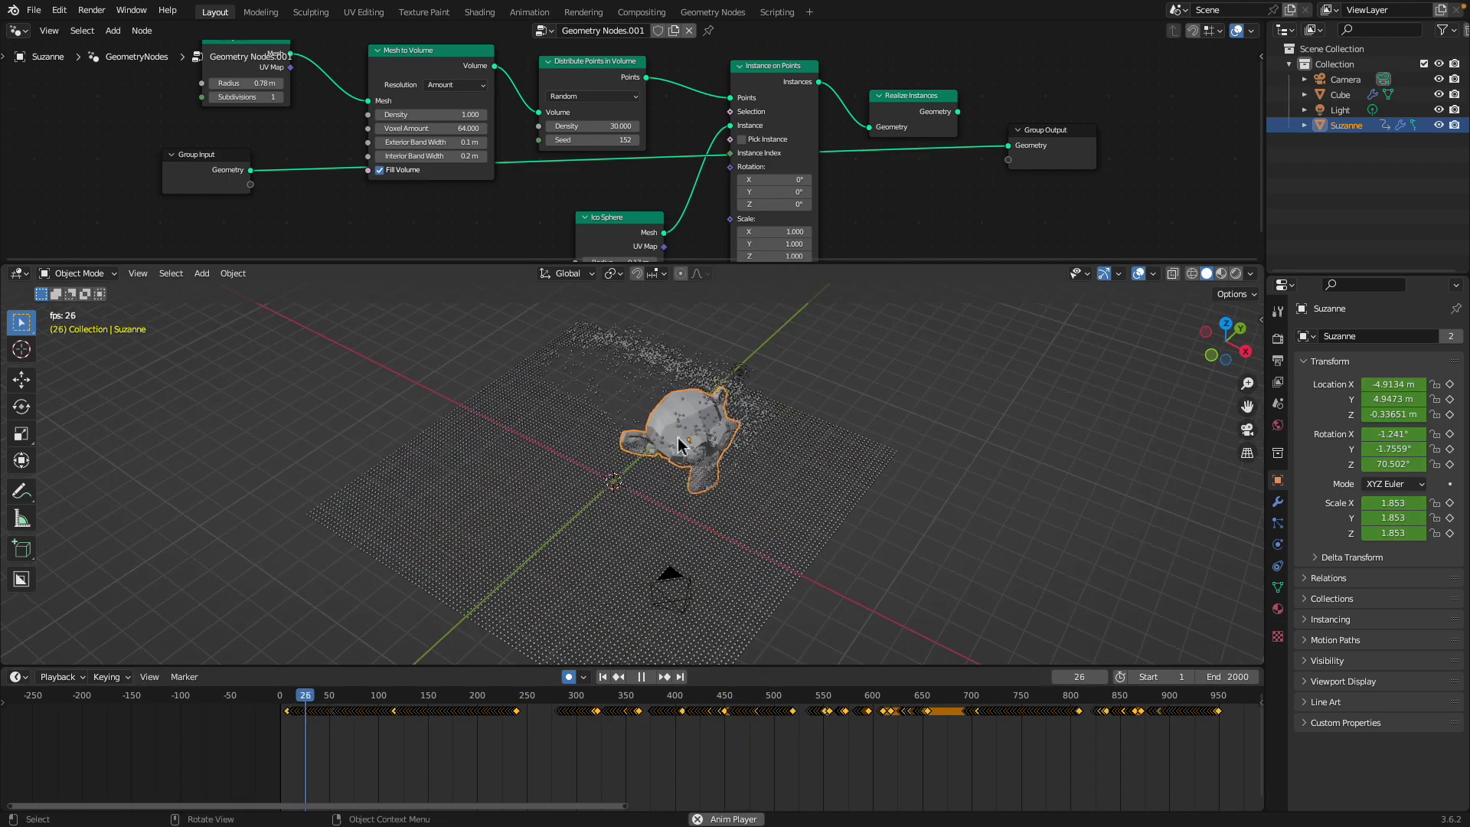
pyautogui.moveTo(556, 512); pyautogui.dragTo(715, 458, button='middle')
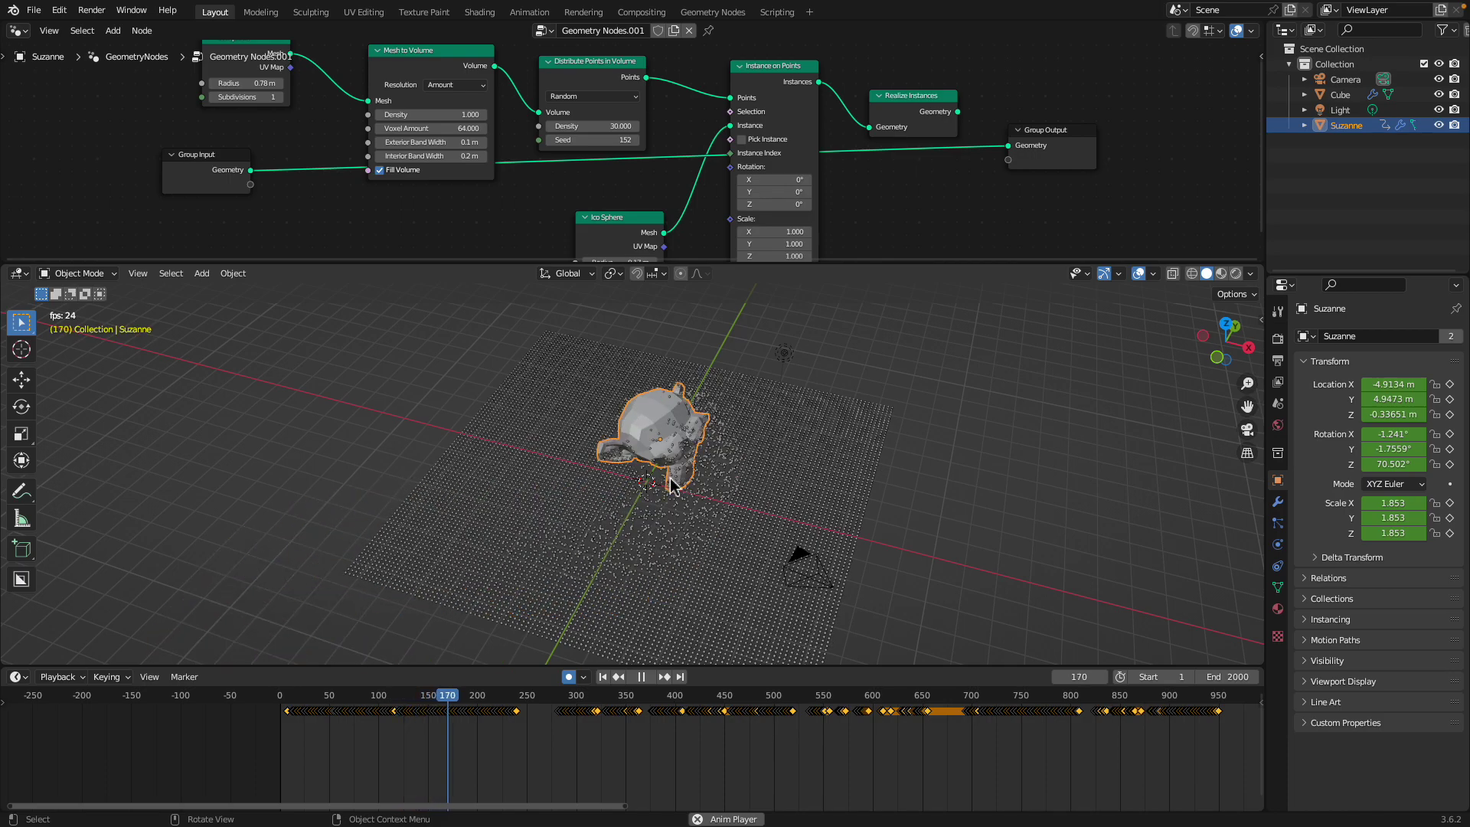
pyautogui.press('space')
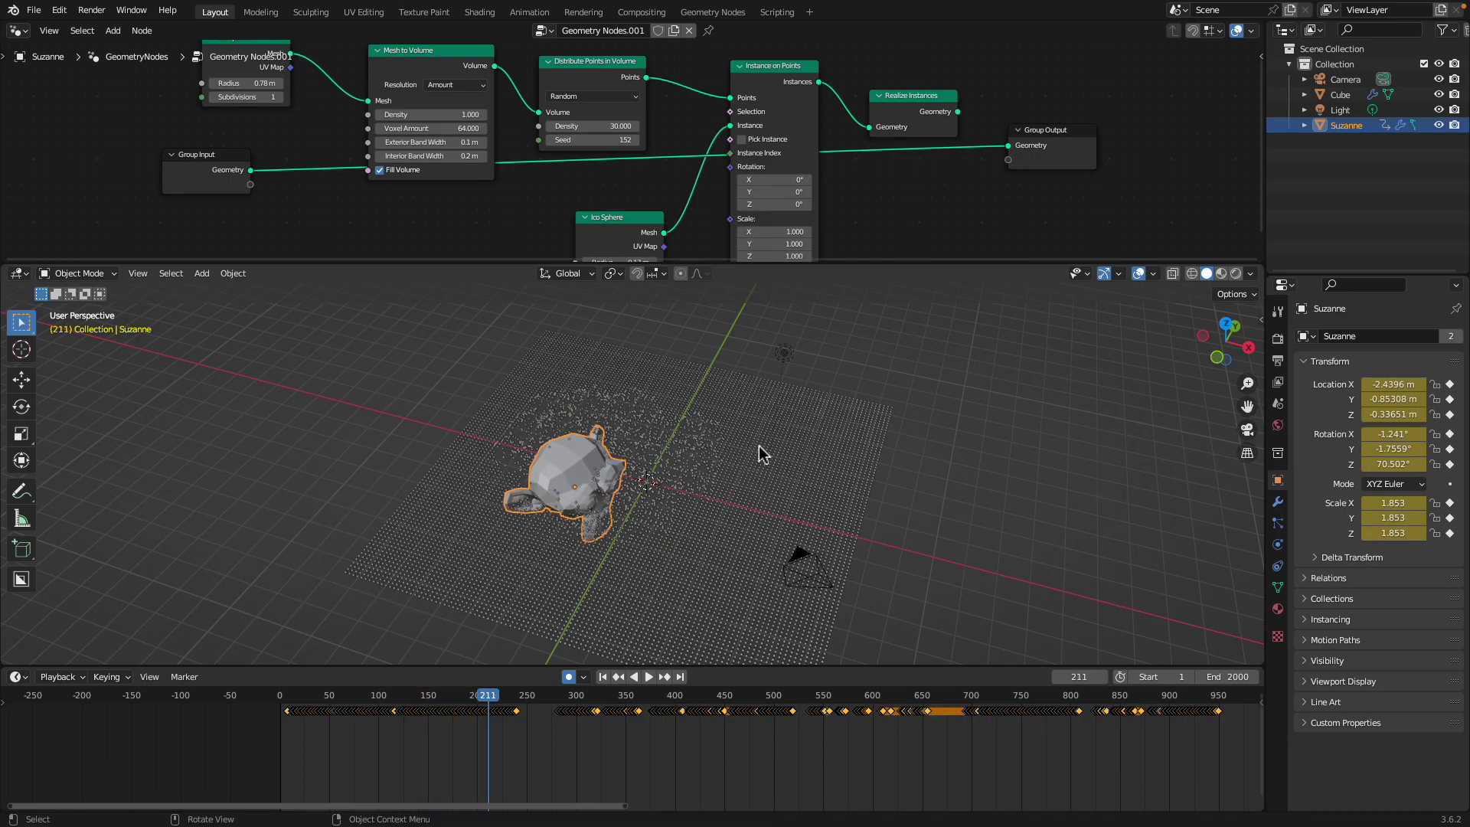
# Select the point grid object and enlarge the node editor to examine its whole geometry node tree.
pyautogui.click(760, 448)
pyautogui.scroll(2, 689, 429)
pyautogui.scroll(-2, 650, 452)
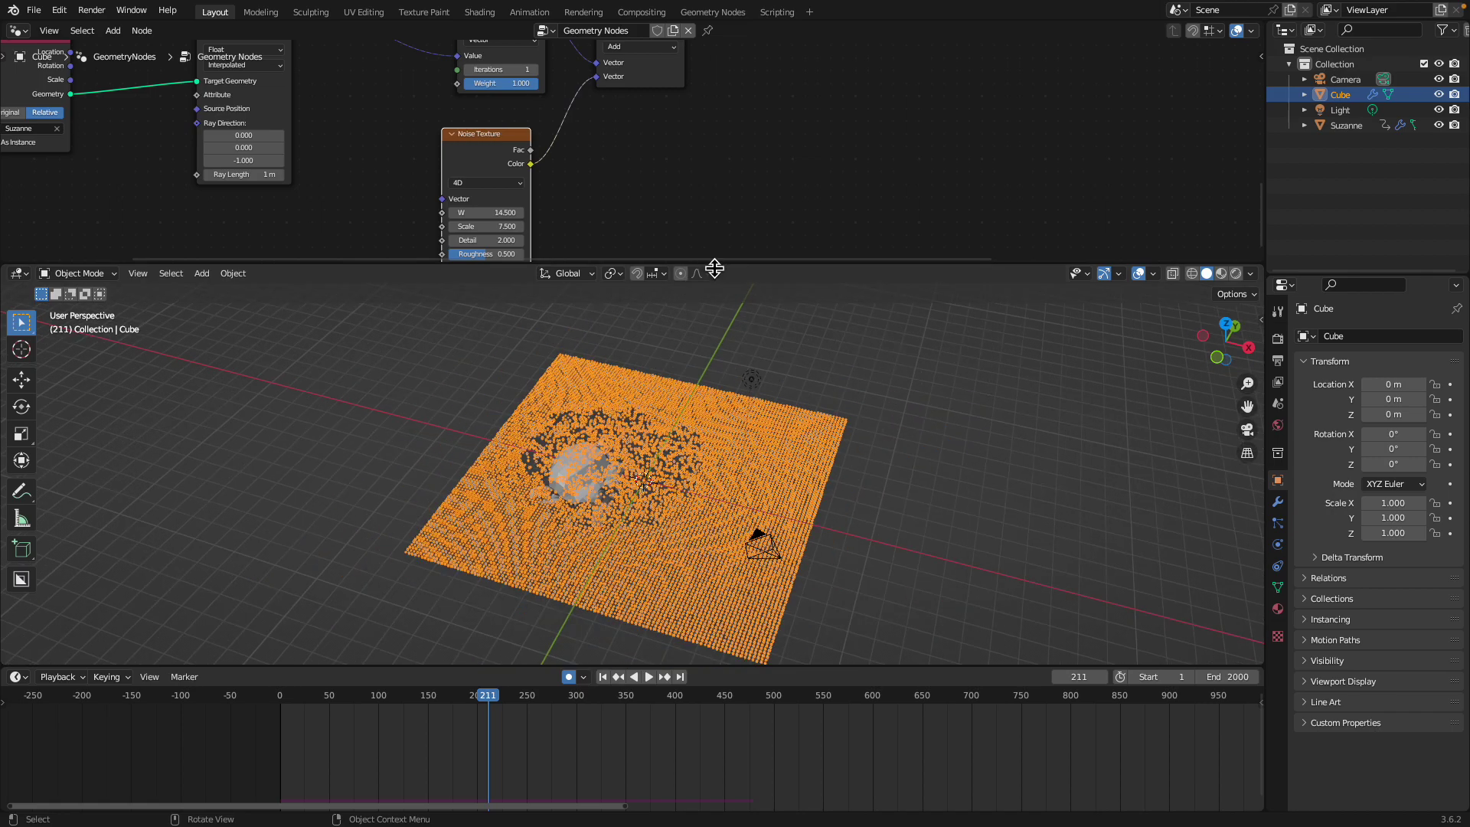
pyautogui.moveTo(714, 270); pyautogui.dragTo(714, 434)
pyautogui.scroll(-5, 655, 269)
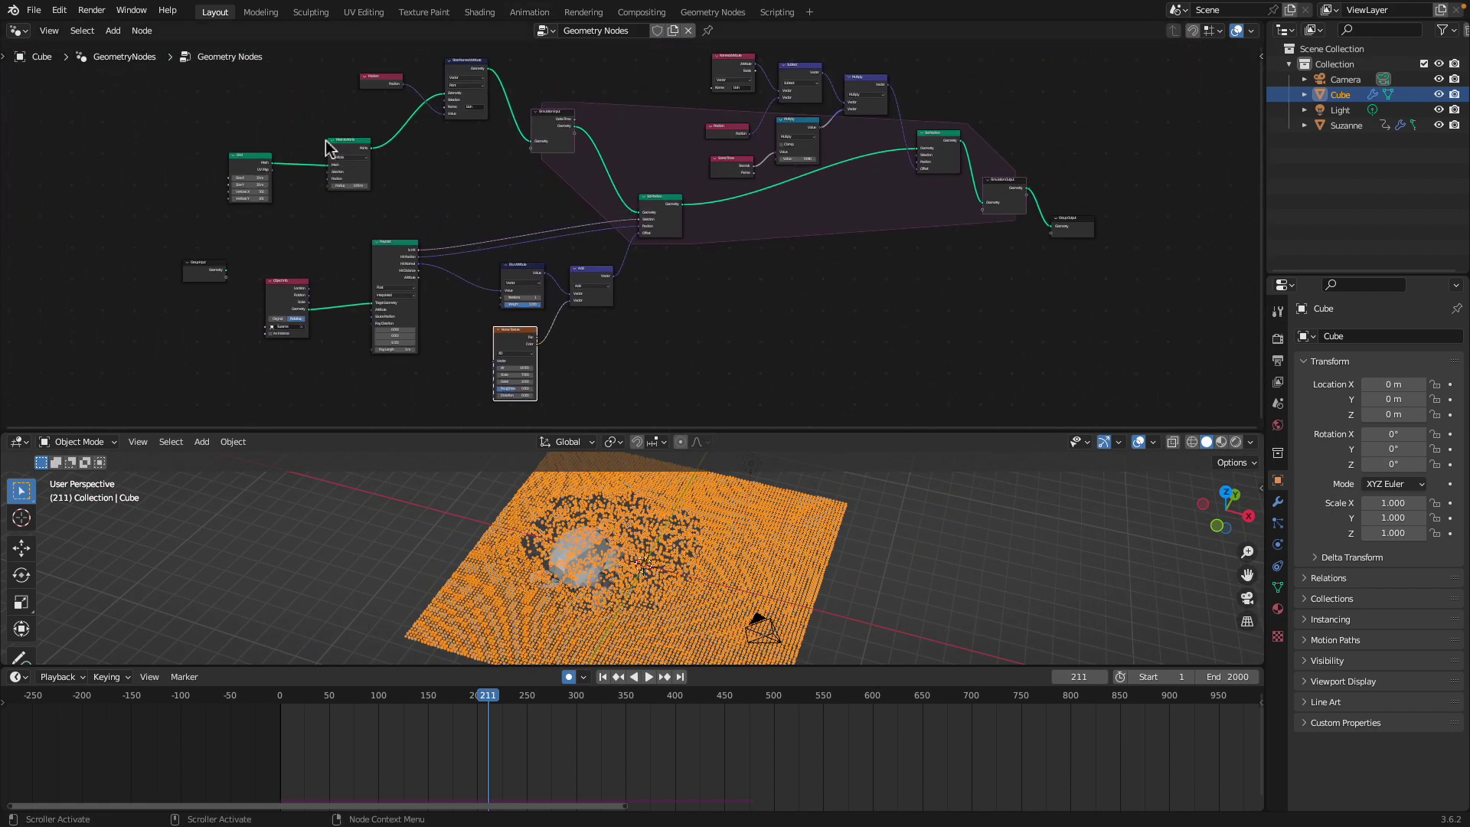
# Open the recent file sim_hit_position_test_002.blend without saving the current file.
pyautogui.click(34, 10)
pyautogui.moveTo(86, 62)
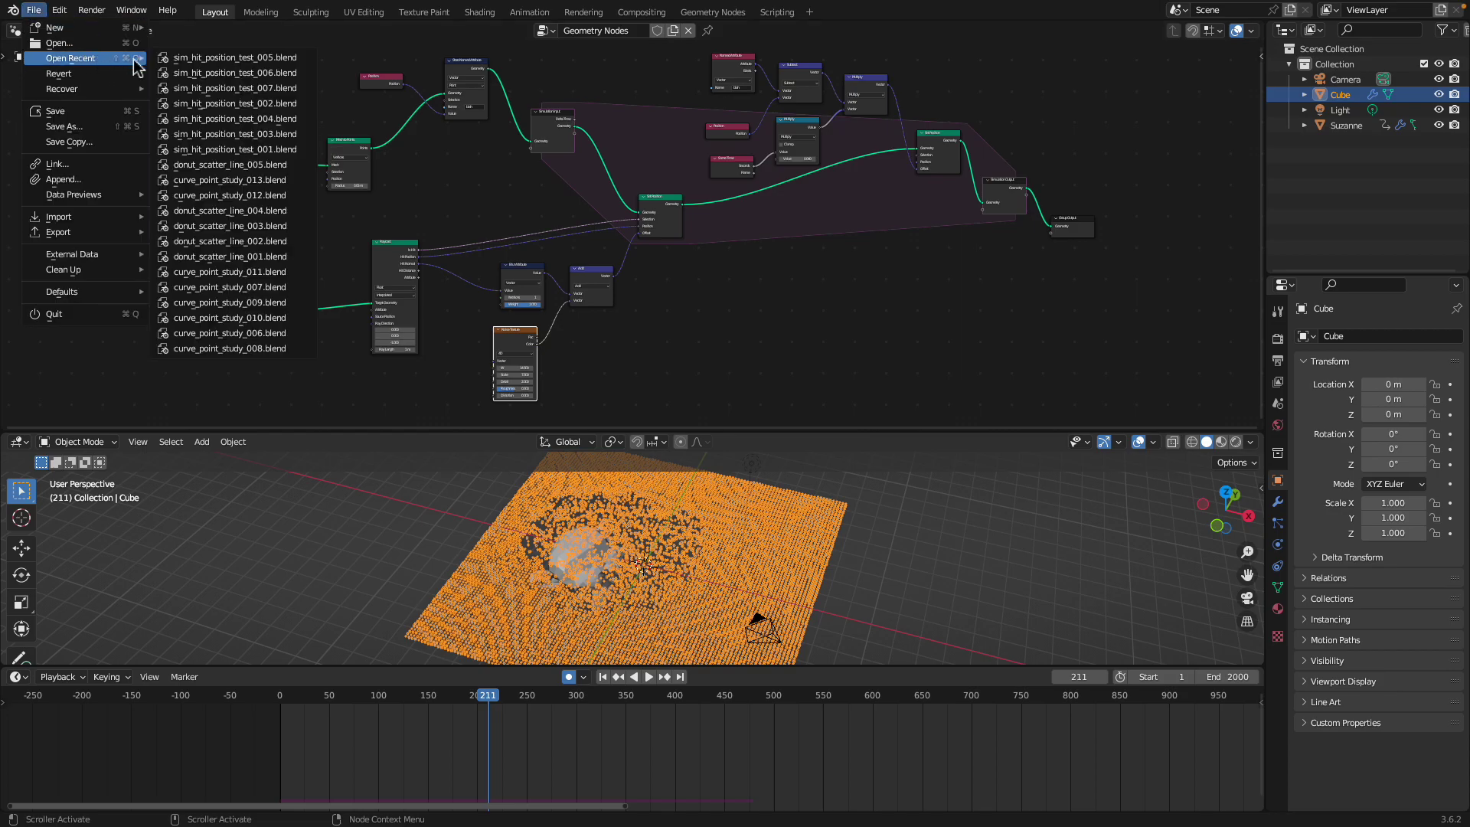
pyautogui.click(227, 104)
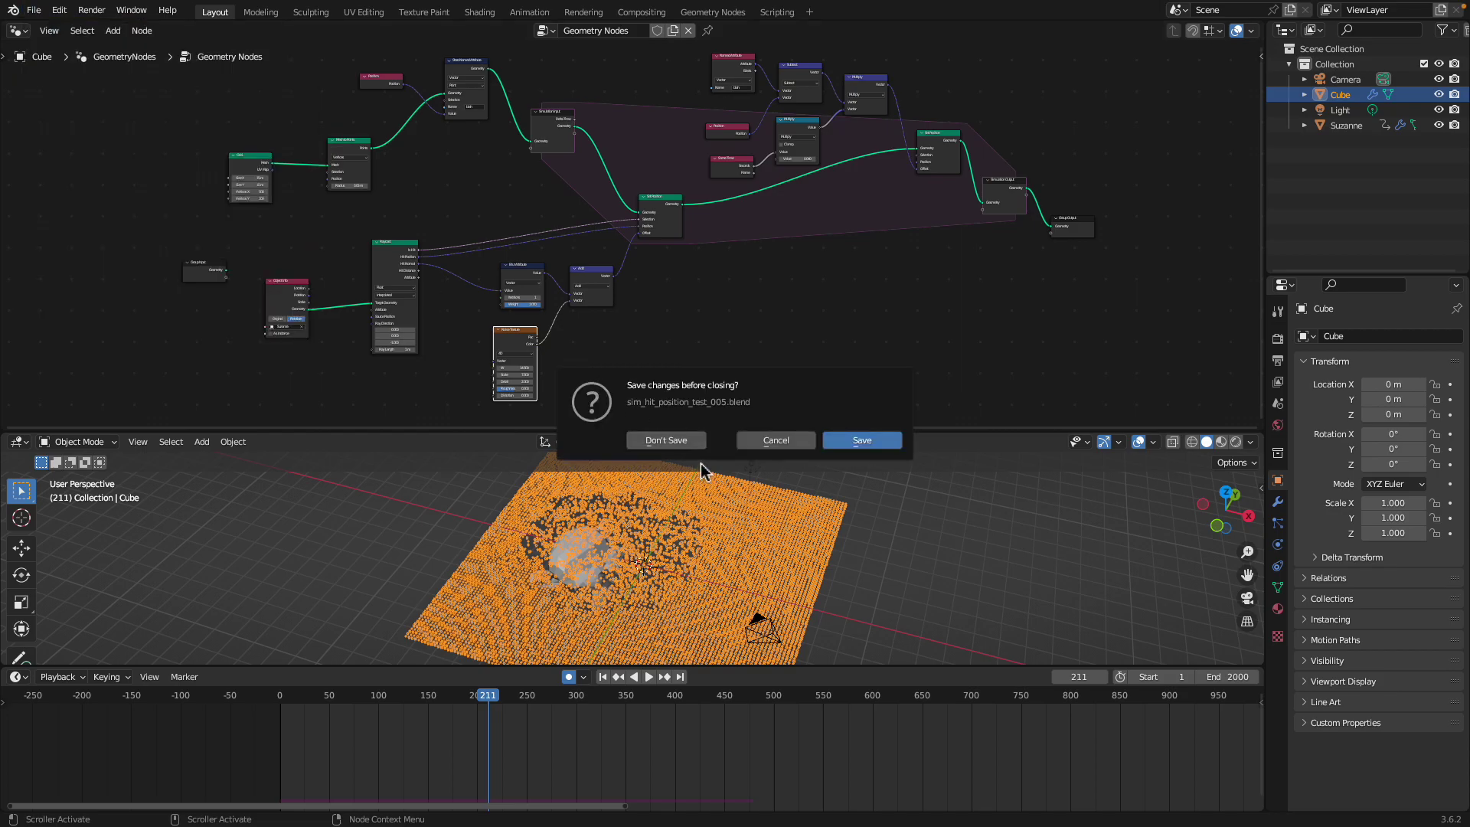
pyautogui.click(668, 440)
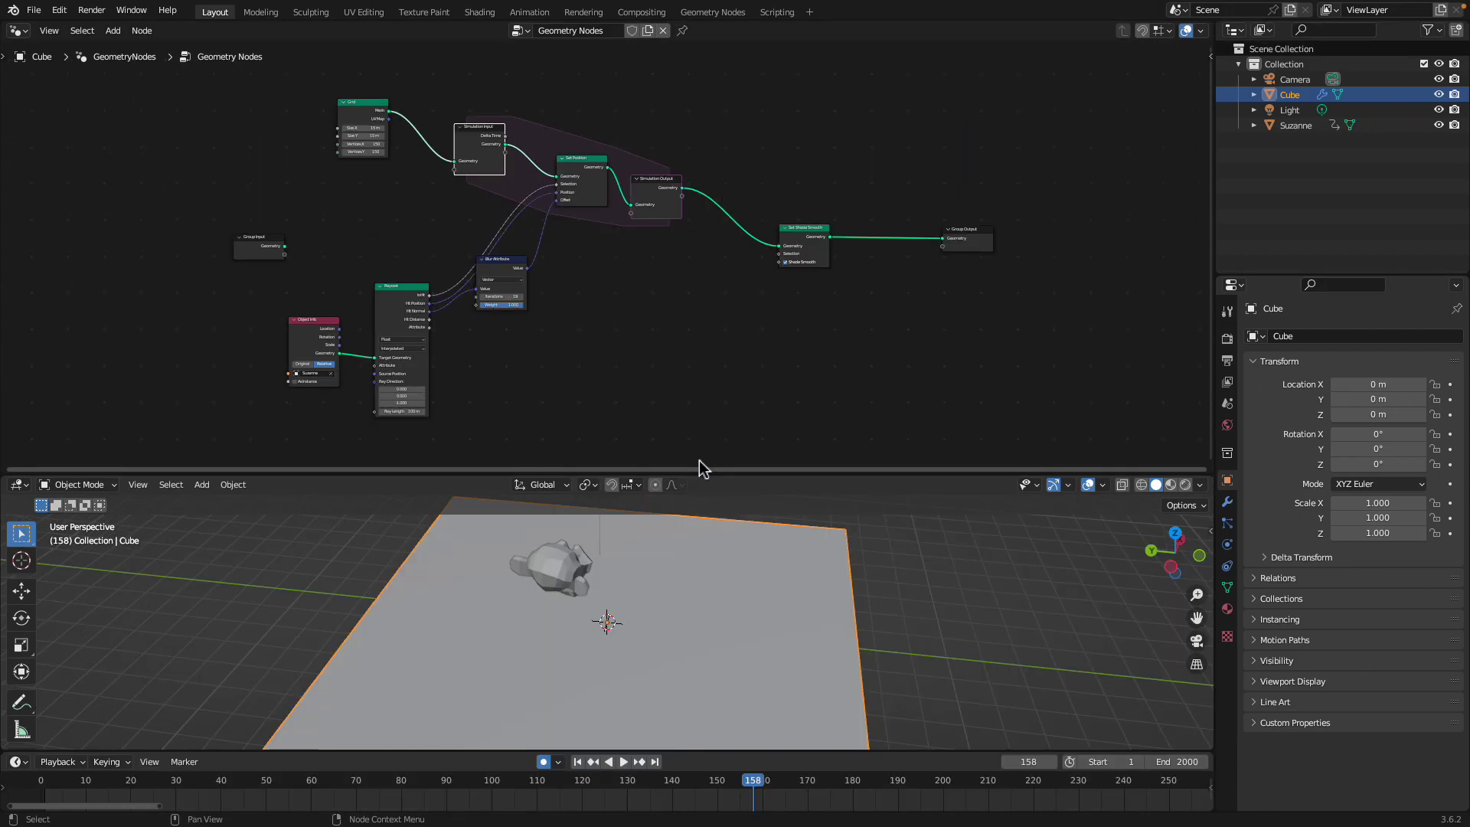
# Enlarge the 3D viewport and play the plane's simulation from the first frame to examine the deformation.
pyautogui.moveTo(703, 469); pyautogui.dragTo(702, 234)
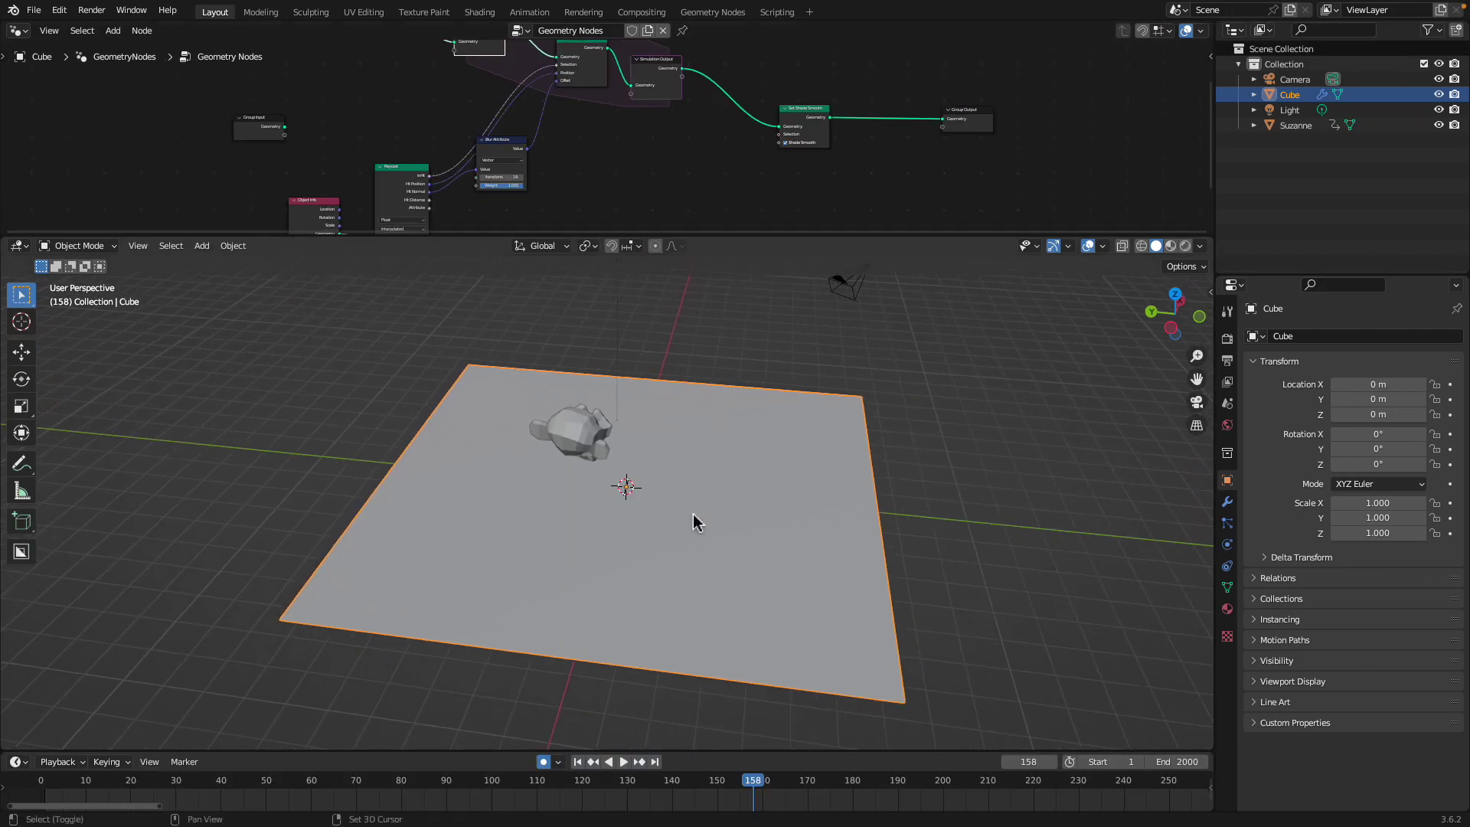
pyautogui.click(578, 762)
pyautogui.click(624, 762)
pyautogui.moveTo(709, 568); pyautogui.dragTo(768, 528, button='middle')
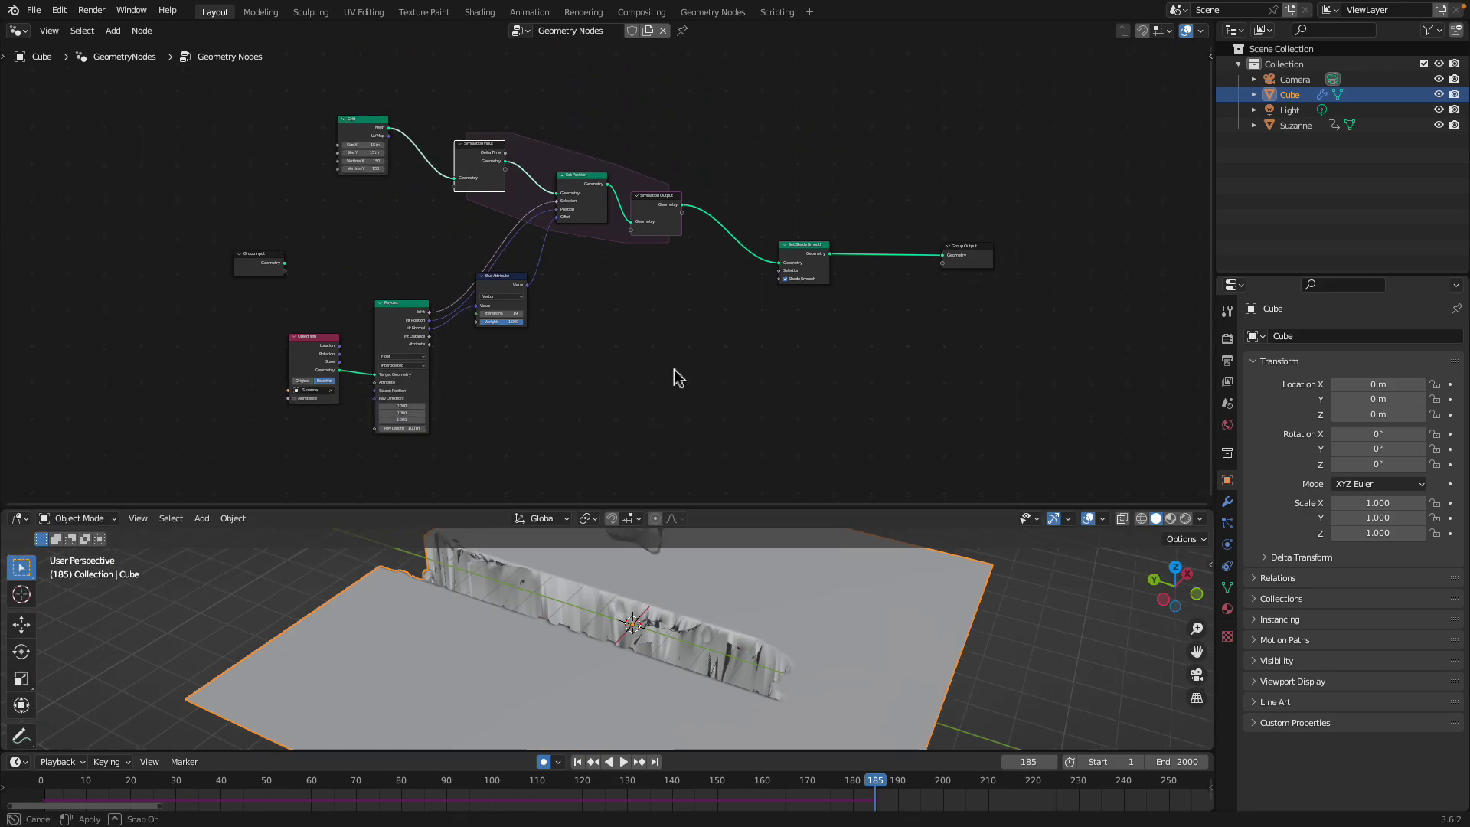
# Rearrange the Grid, Simulation Input, Set Position and Simulation Output nodes into a clear row.
pyautogui.scroll(4, 594, 299)
pyautogui.moveTo(594, 301); pyautogui.dragTo(788, 479, button='middle')
pyautogui.scroll(4, 712, 393)
pyautogui.moveTo(417, 255); pyautogui.dragTo(384, 232)
pyautogui.moveTo(641, 271); pyautogui.dragTo(636, 219)
pyautogui.moveTo(841, 331); pyautogui.dragTo(803, 259)
pyautogui.moveTo(1005, 407); pyautogui.dragTo(1005, 304)
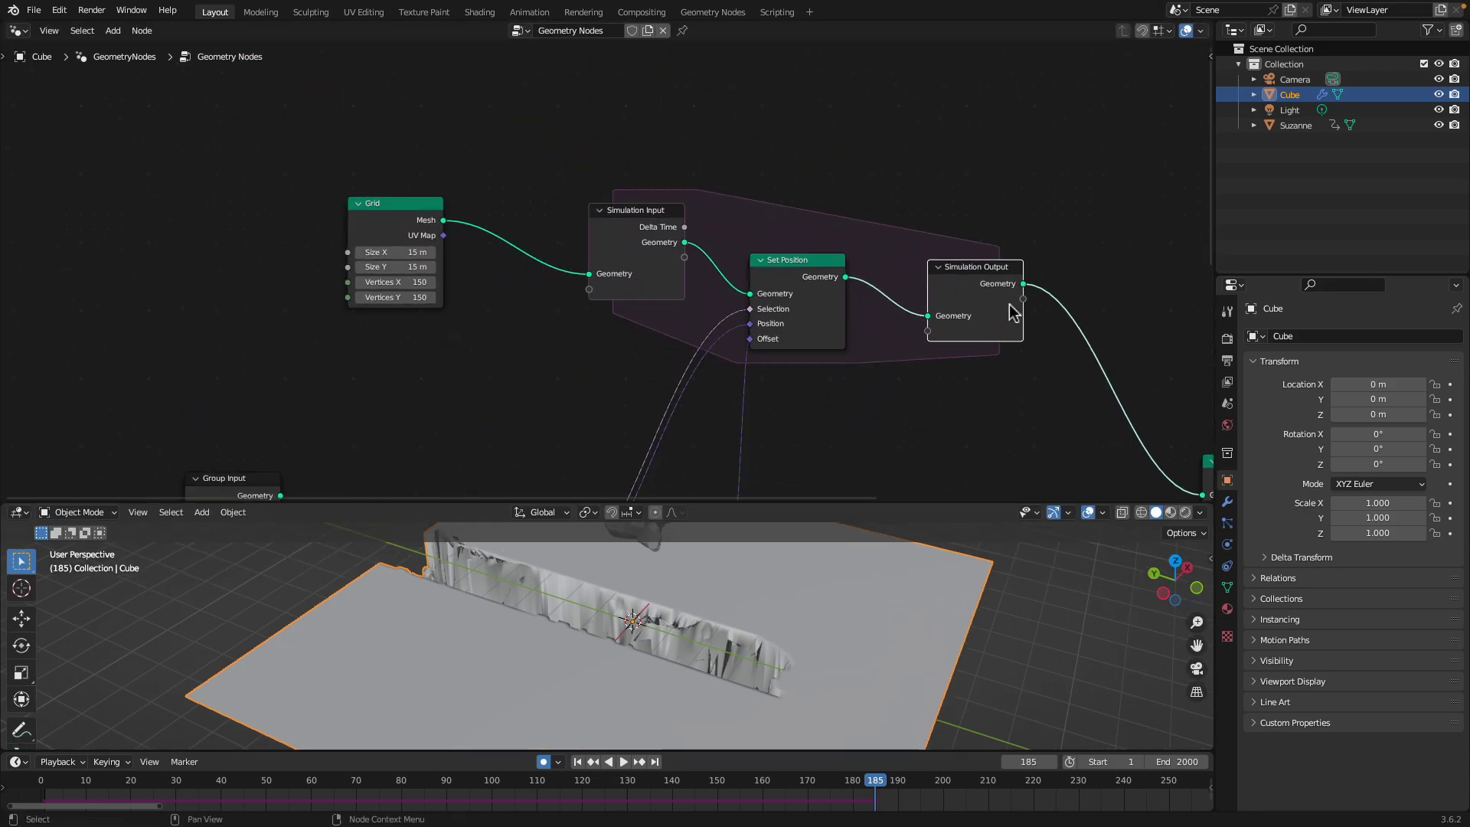
# Move the Set Shade Smooth and Group Output nodes closer to the simulation zone.
pyautogui.moveTo(1015, 310); pyautogui.dragTo(984, 296, button='middle')
pyautogui.scroll(-2, 919, 314)
pyautogui.moveTo(904, 319); pyautogui.dragTo(789, 242, button='middle')
pyautogui.moveTo(1003, 354); pyautogui.dragTo(950, 272)
pyautogui.moveTo(929, 263); pyautogui.dragTo(774, 236, button='middle')
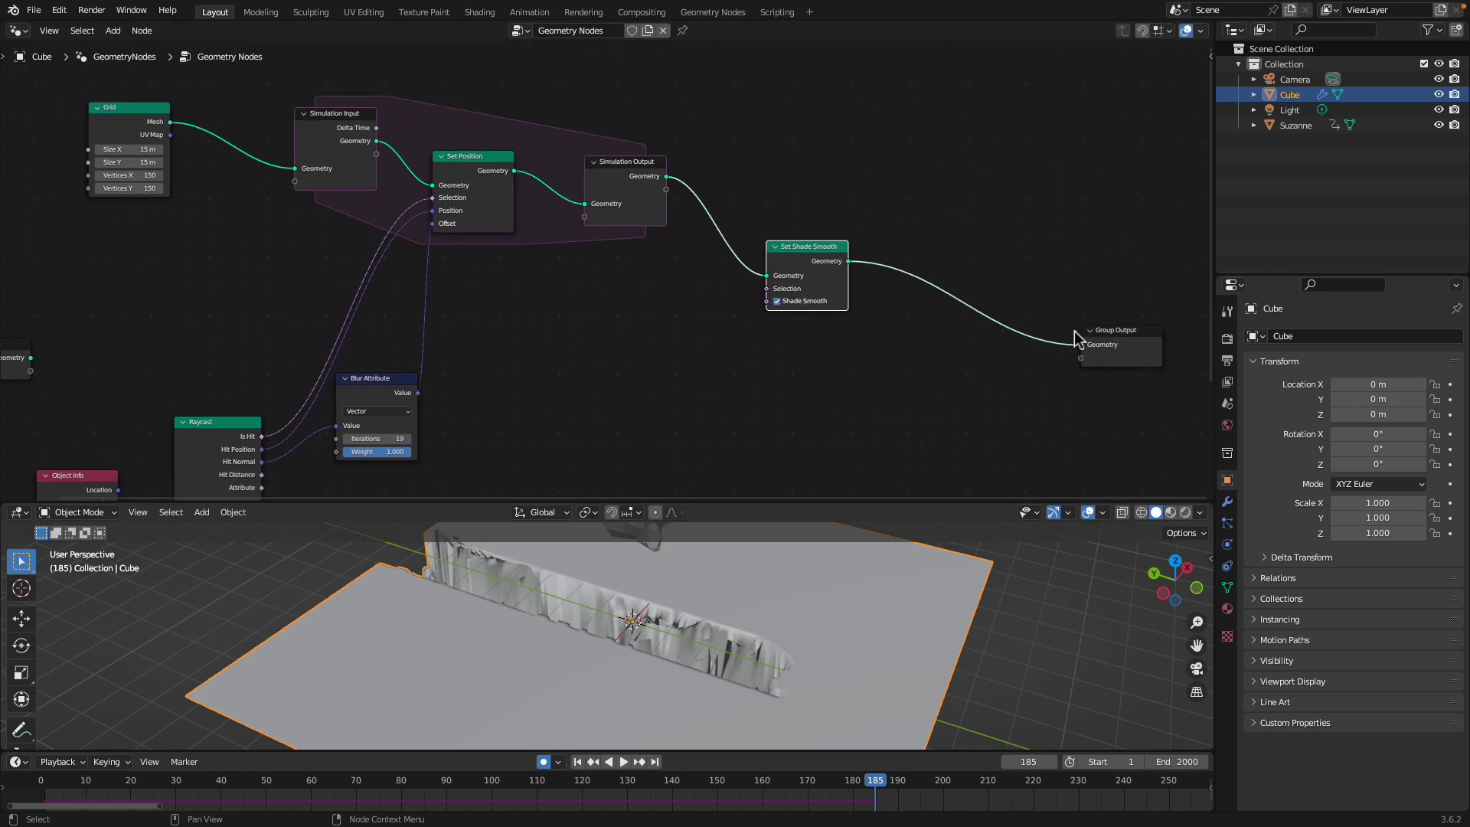
pyautogui.moveTo(1103, 330); pyautogui.dragTo(942, 212)
# Arrange the Object Info, Raycast and Blur Attribute nodes side by side beneath the simulation zone.
pyautogui.moveTo(810, 230); pyautogui.dragTo(888, 202, button='middle')
pyautogui.moveTo(499, 335); pyautogui.dragTo(676, 317, button='middle')
pyautogui.moveTo(626, 334); pyautogui.dragTo(641, 288)
pyautogui.moveTo(476, 383); pyautogui.dragTo(476, 274)
pyautogui.moveTo(355, 434); pyautogui.dragTo(387, 282)
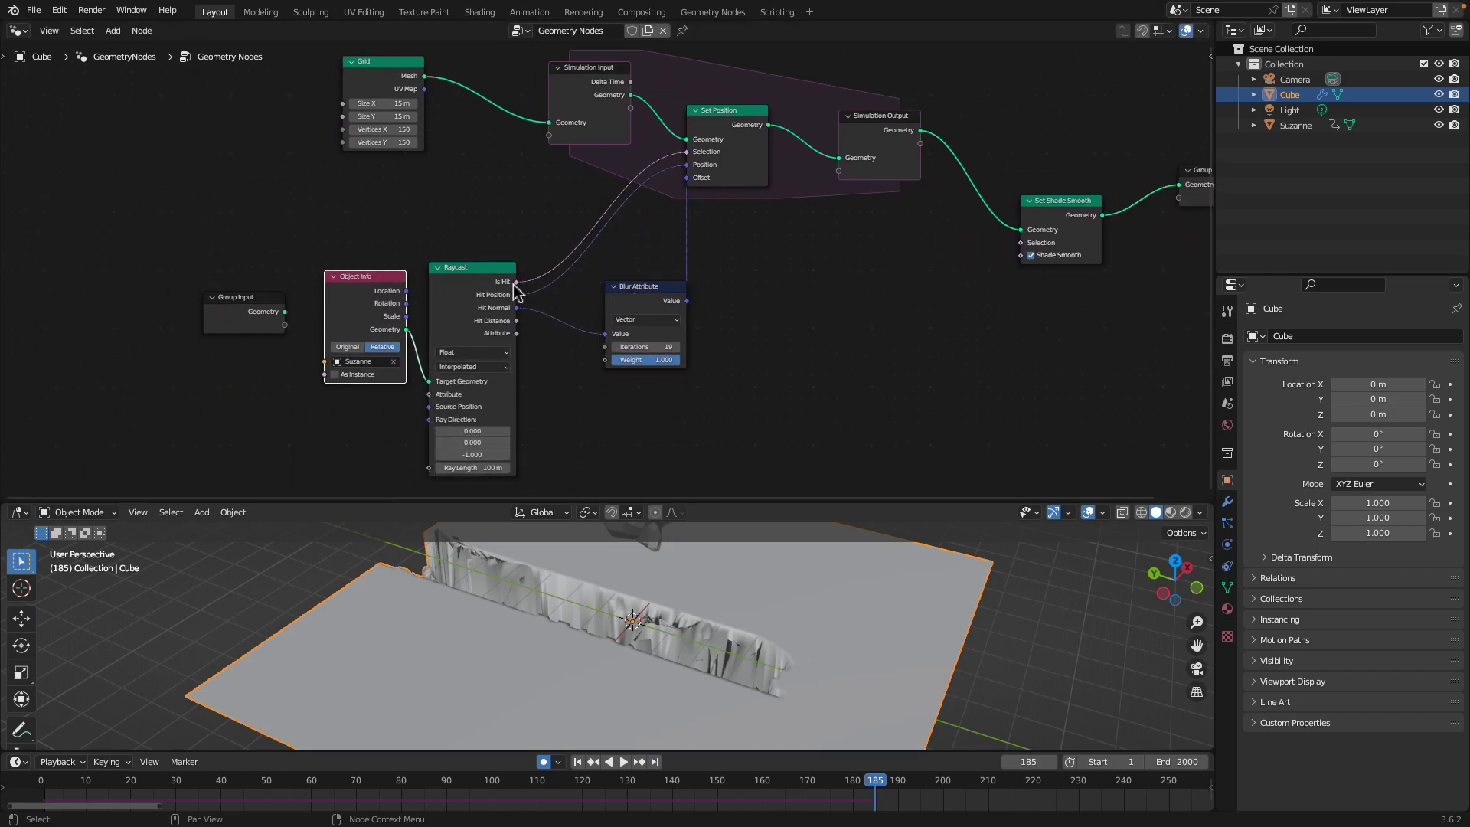
pyautogui.moveTo(510, 285); pyautogui.dragTo(530, 260)
pyautogui.scroll(2, 545, 291)
pyautogui.moveTo(643, 302); pyautogui.dragTo(623, 303)
# Mute the Blur Attribute node and replay the simulation from the first frame in an enlarged viewport.
pyautogui.moveTo(695, 610); pyautogui.dragTo(665, 582, button='middle')
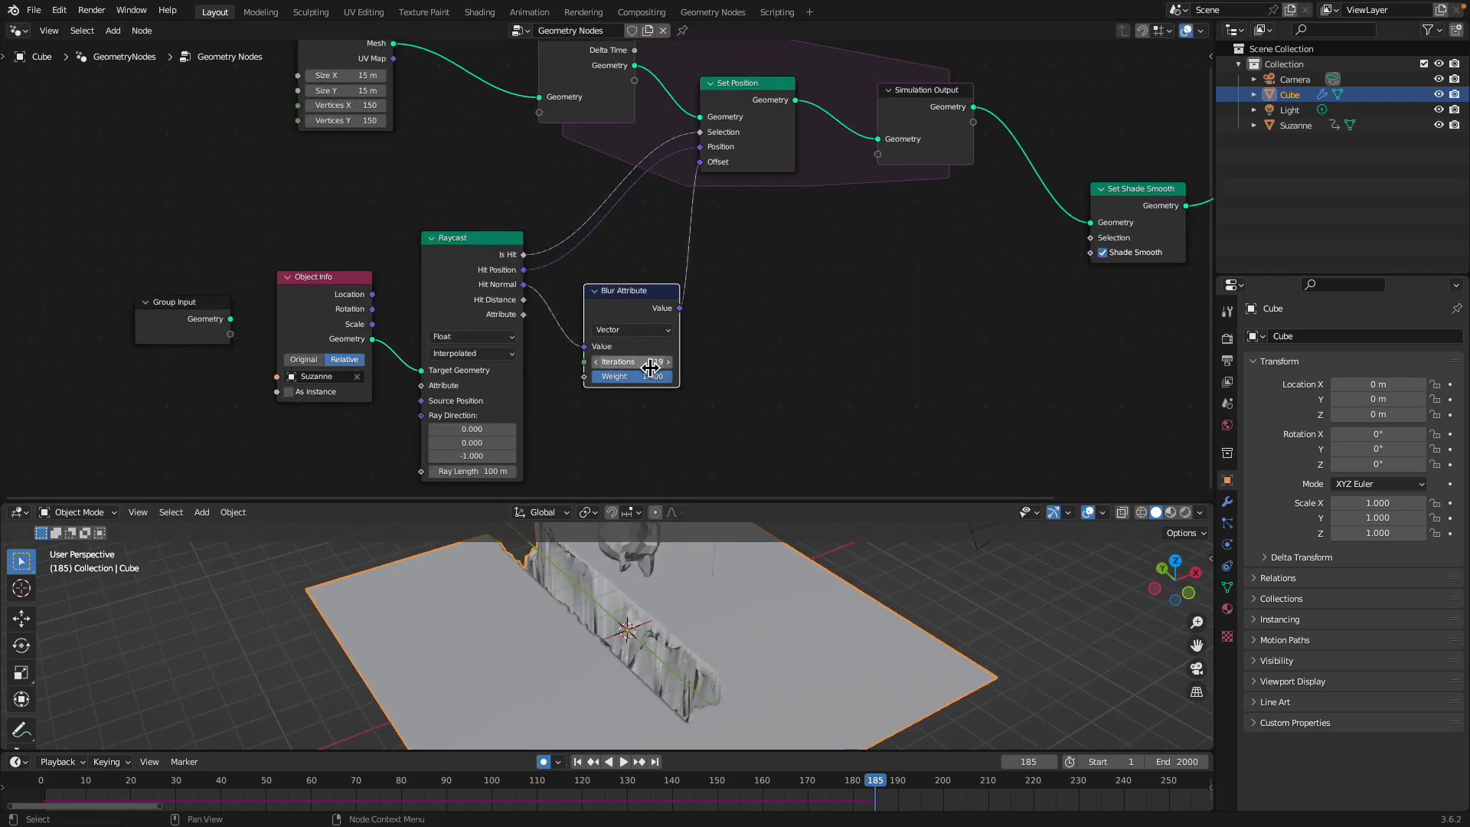
pyautogui.press('m')
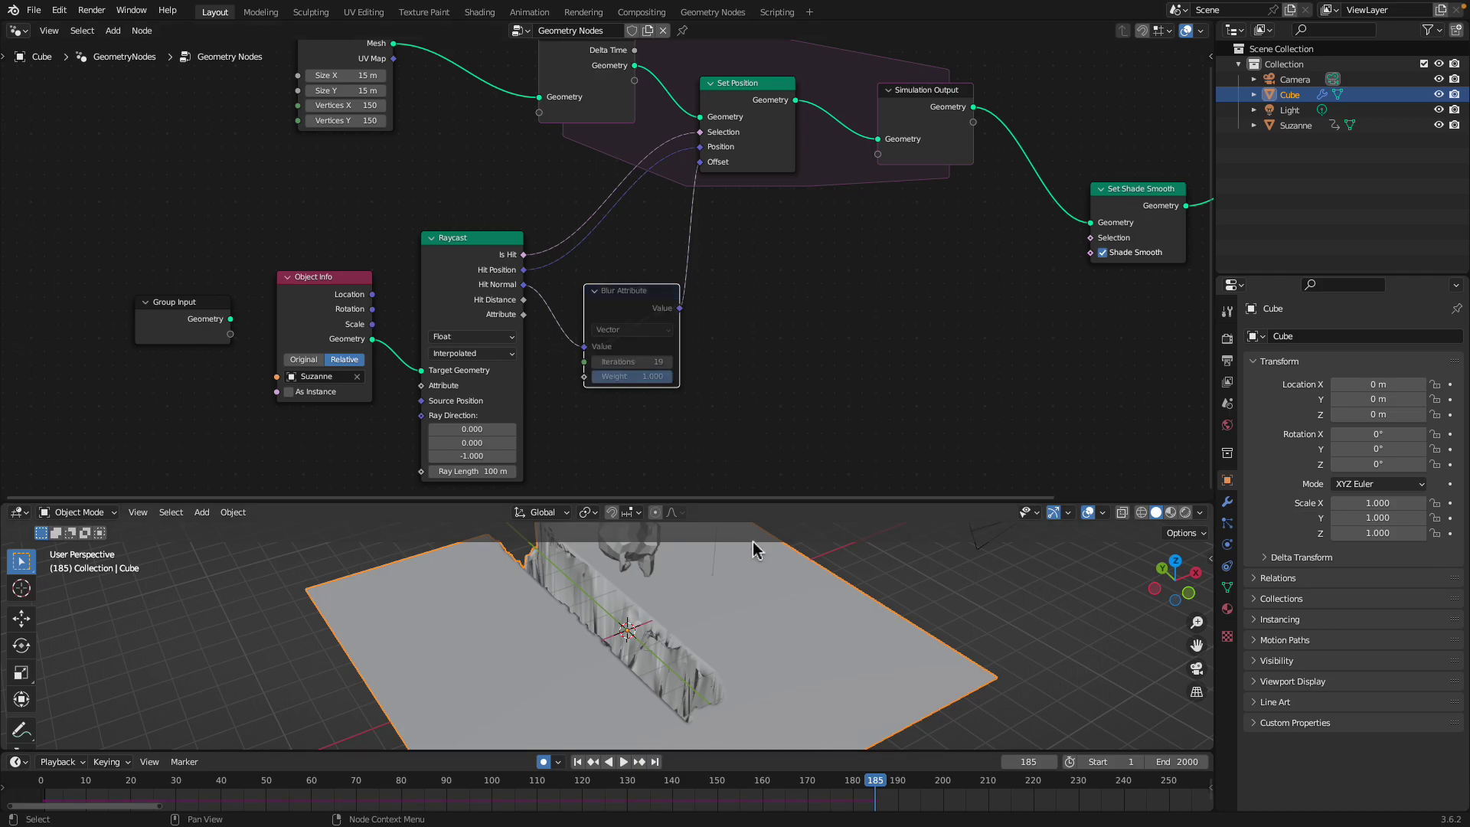
pyautogui.click(578, 762)
pyautogui.click(624, 763)
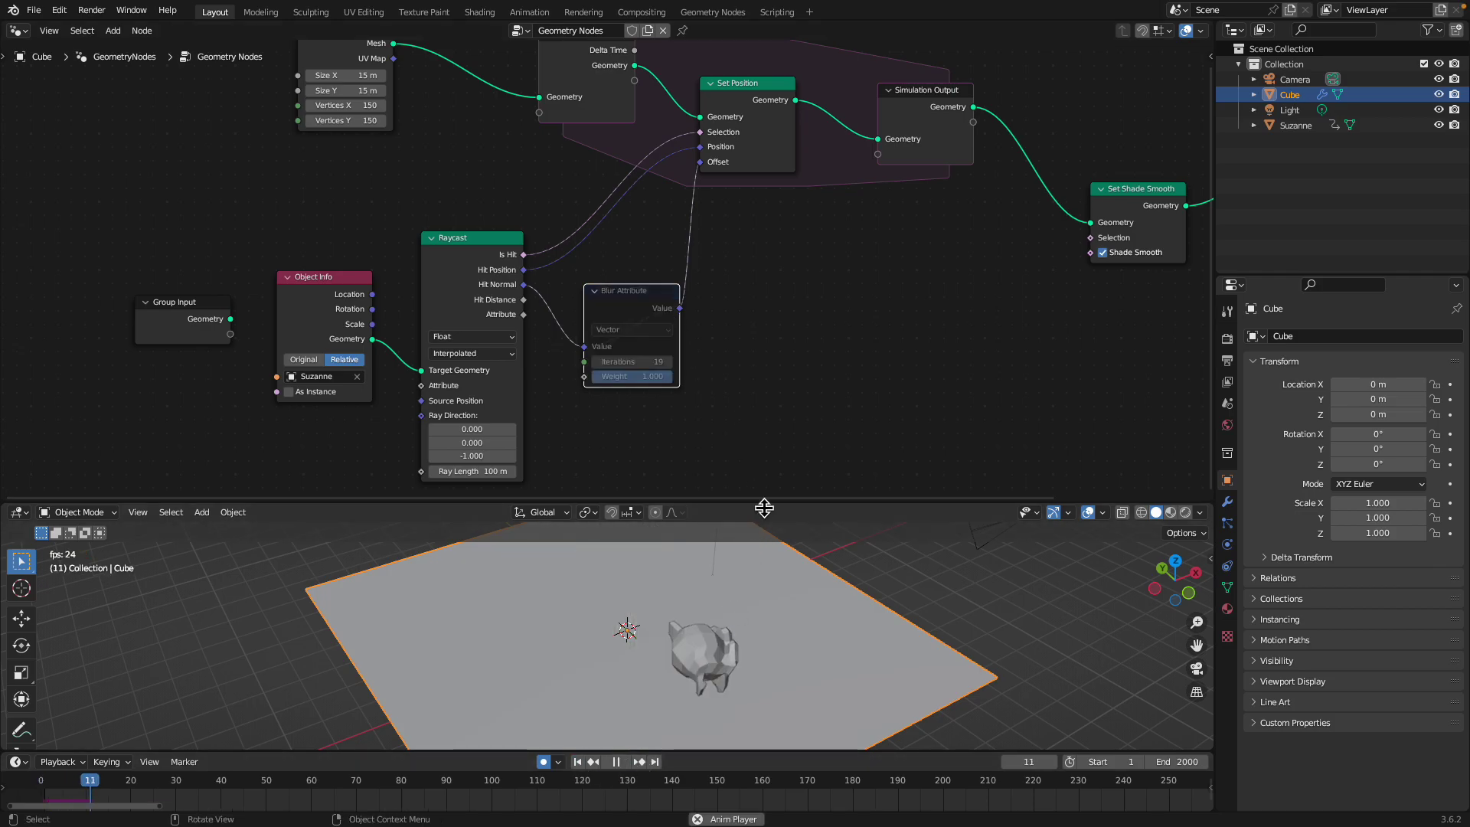
pyautogui.moveTo(765, 503); pyautogui.dragTo(763, 371)
pyautogui.moveTo(762, 469); pyautogui.dragTo(832, 471, button='middle')
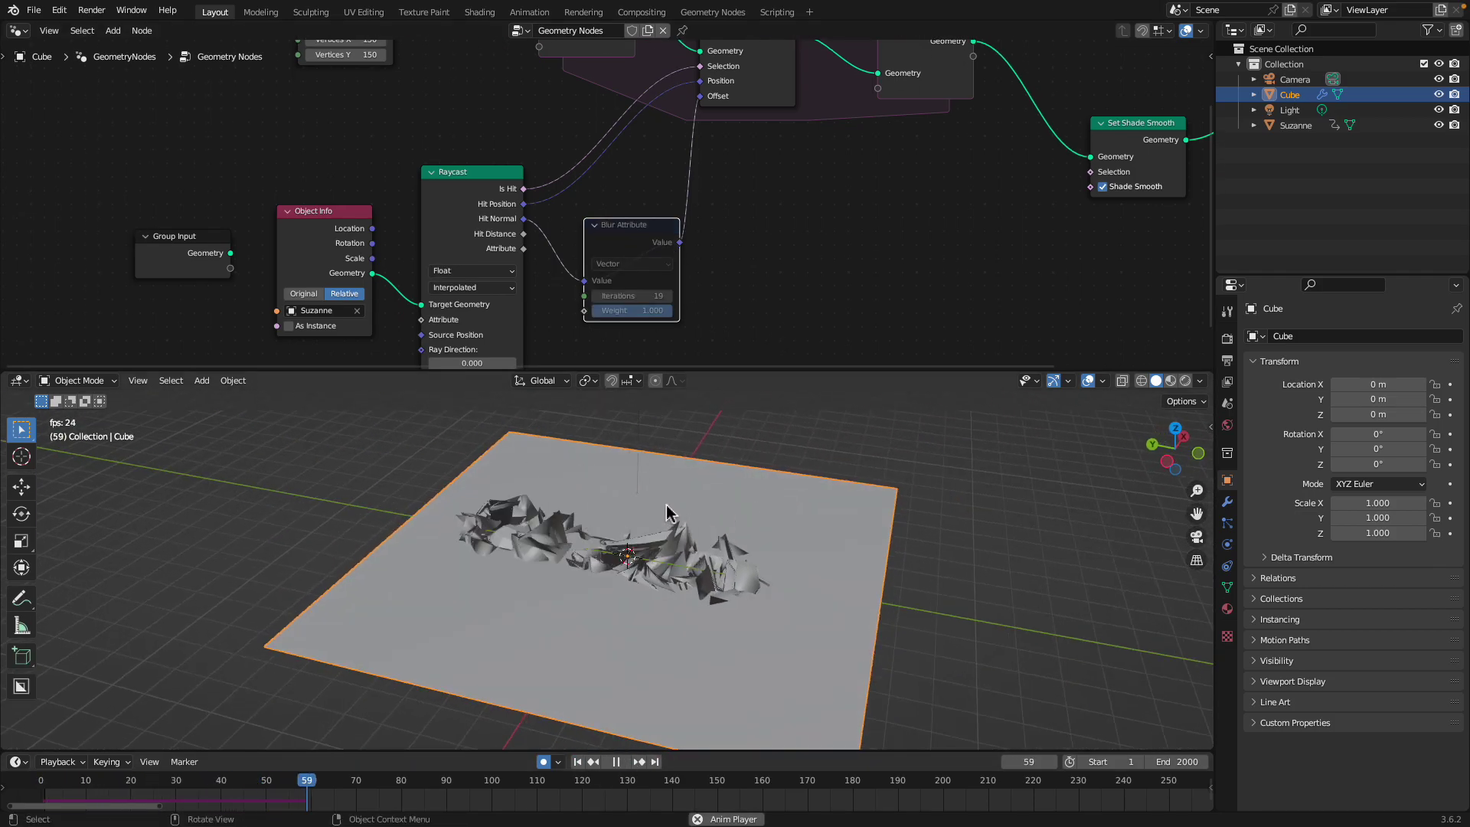
pyautogui.moveTo(660, 511); pyautogui.dragTo(622, 483, button='middle')
pyautogui.press('space')
# Unmute the Blur Attribute node and replay the simulation from the first frame to compare the deformation.
pyautogui.press('m')
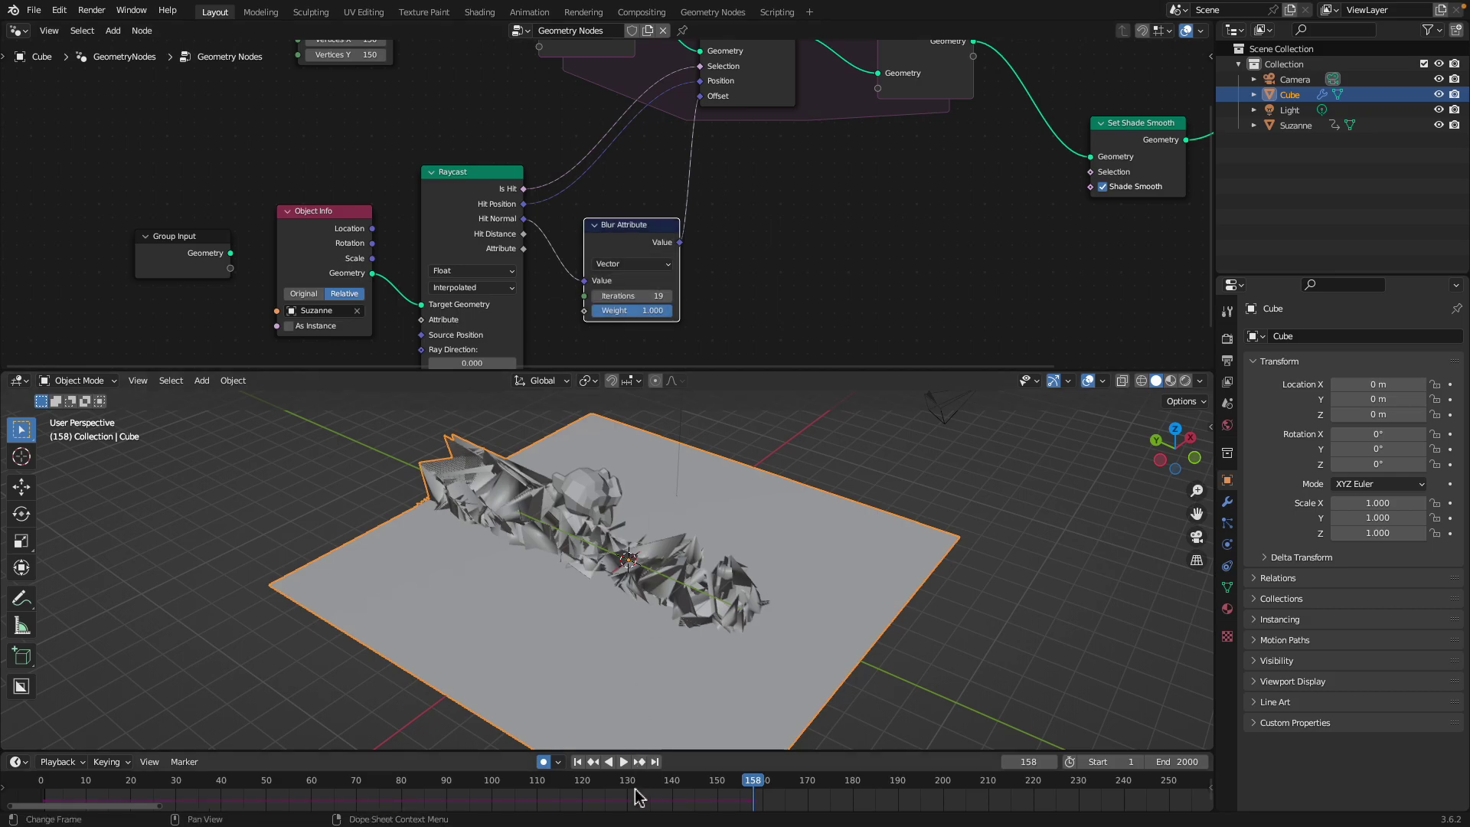
pyautogui.click(578, 762)
pyautogui.click(624, 762)
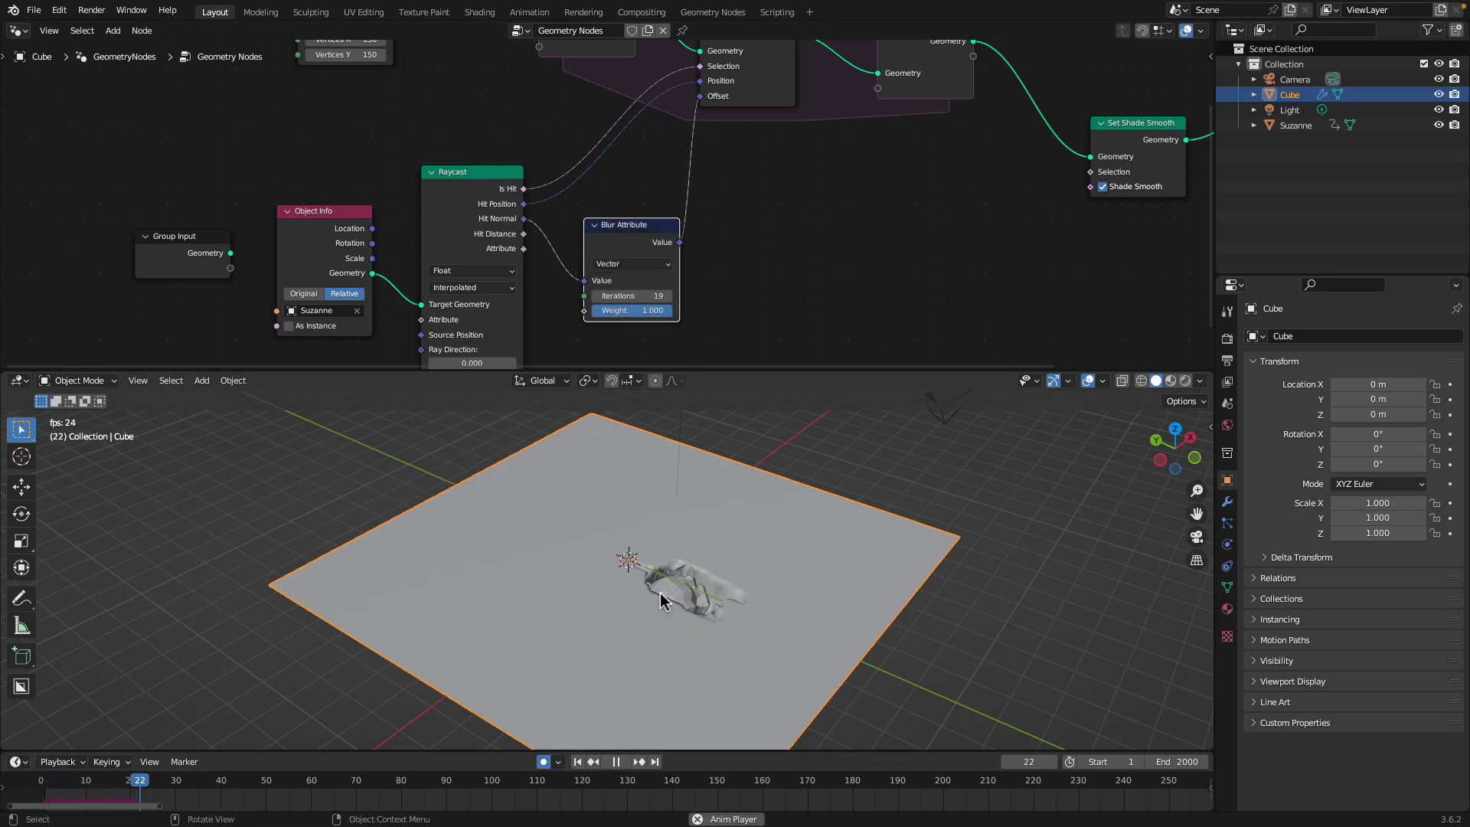
pyautogui.moveTo(660, 594); pyautogui.dragTo(685, 618, button='middle')
pyautogui.press('space')
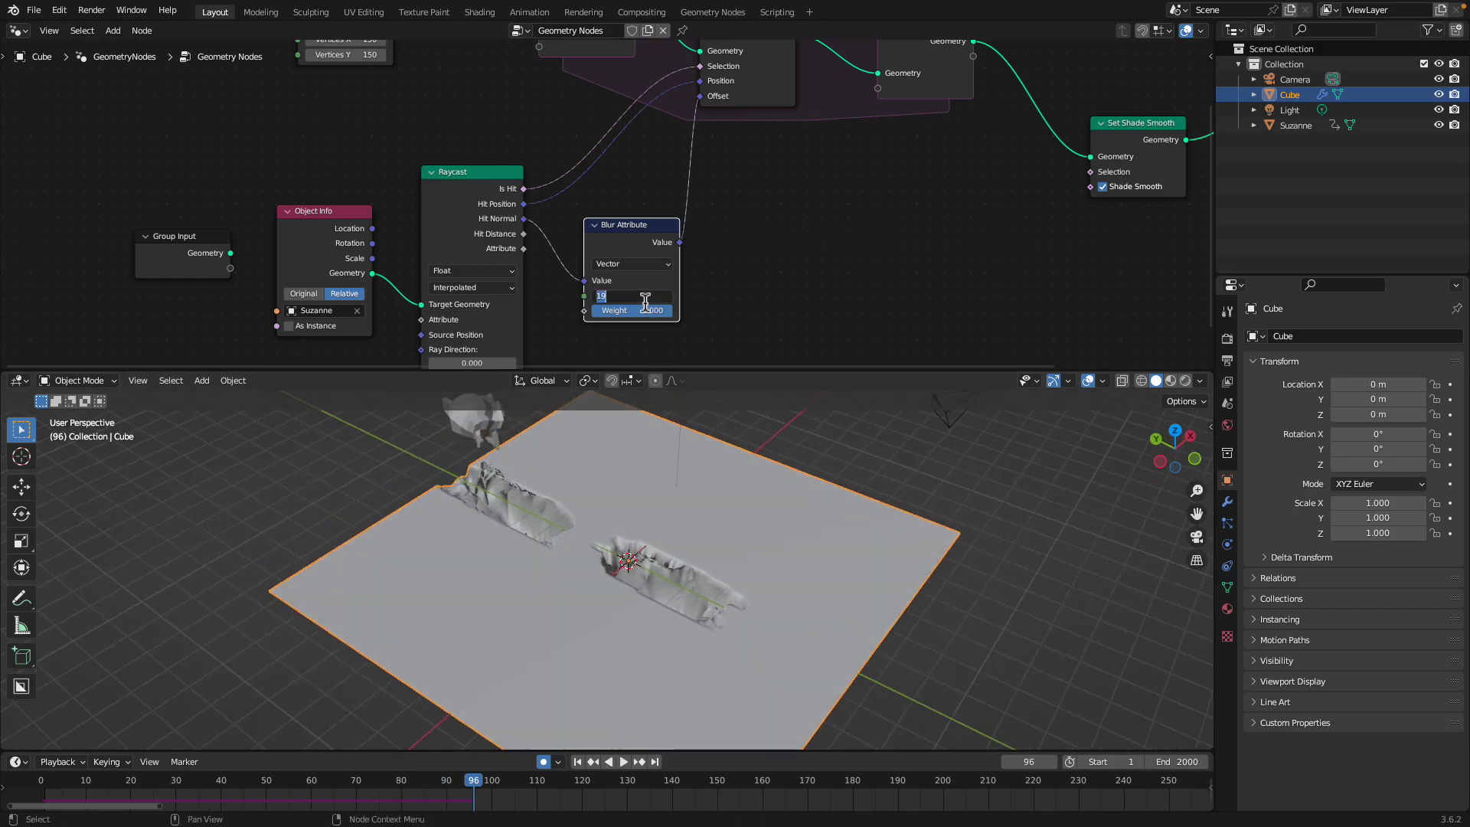
# Disconnect the Blur Attribute value from the Set Position offset and return to the first frame.
pyautogui.press('Return')
pyautogui.moveTo(702, 99); pyautogui.dragTo(700, 109)
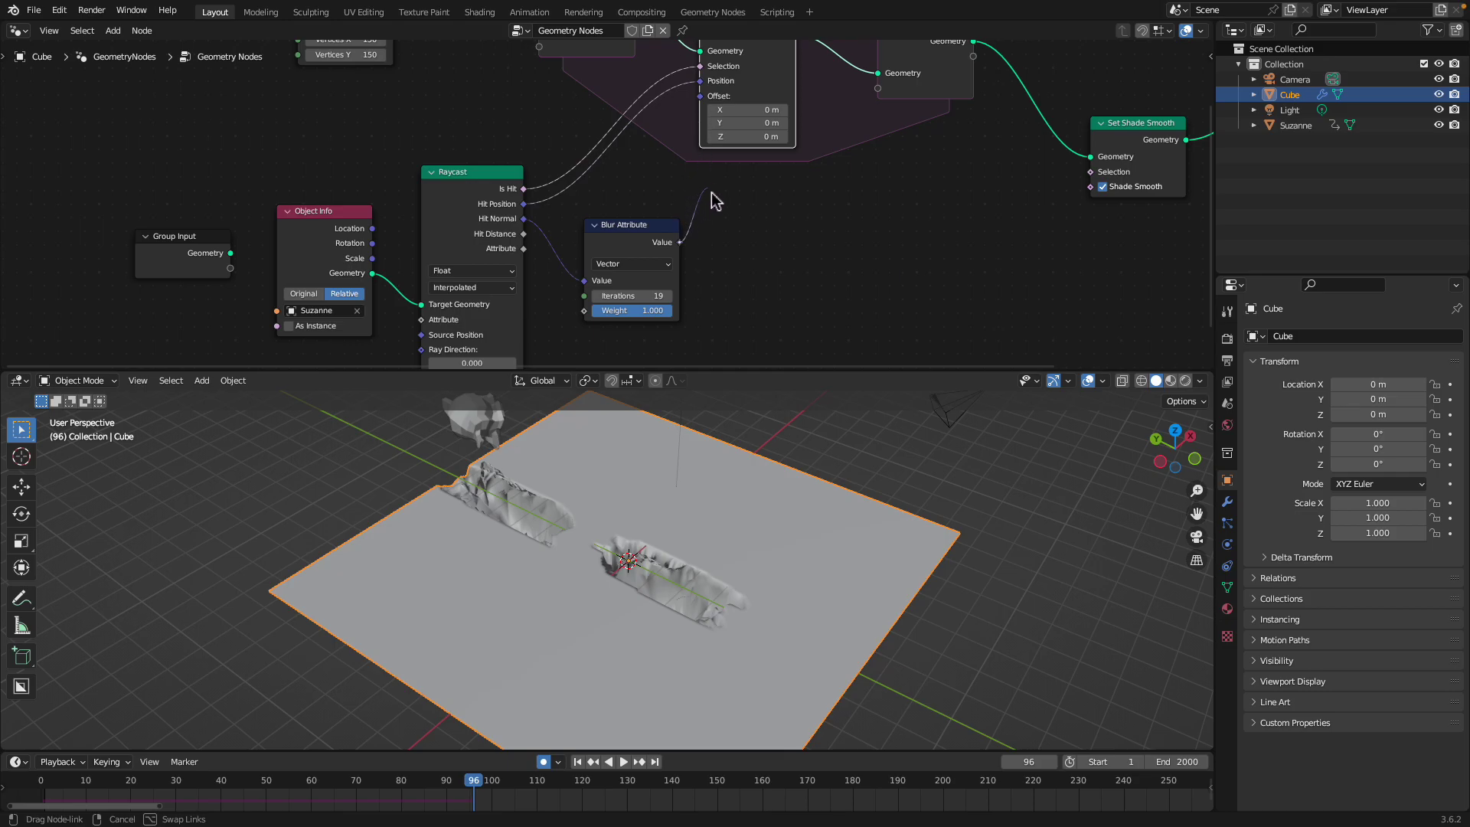
pyautogui.moveTo(716, 202); pyautogui.dragTo(680, 321)
pyautogui.click(577, 762)
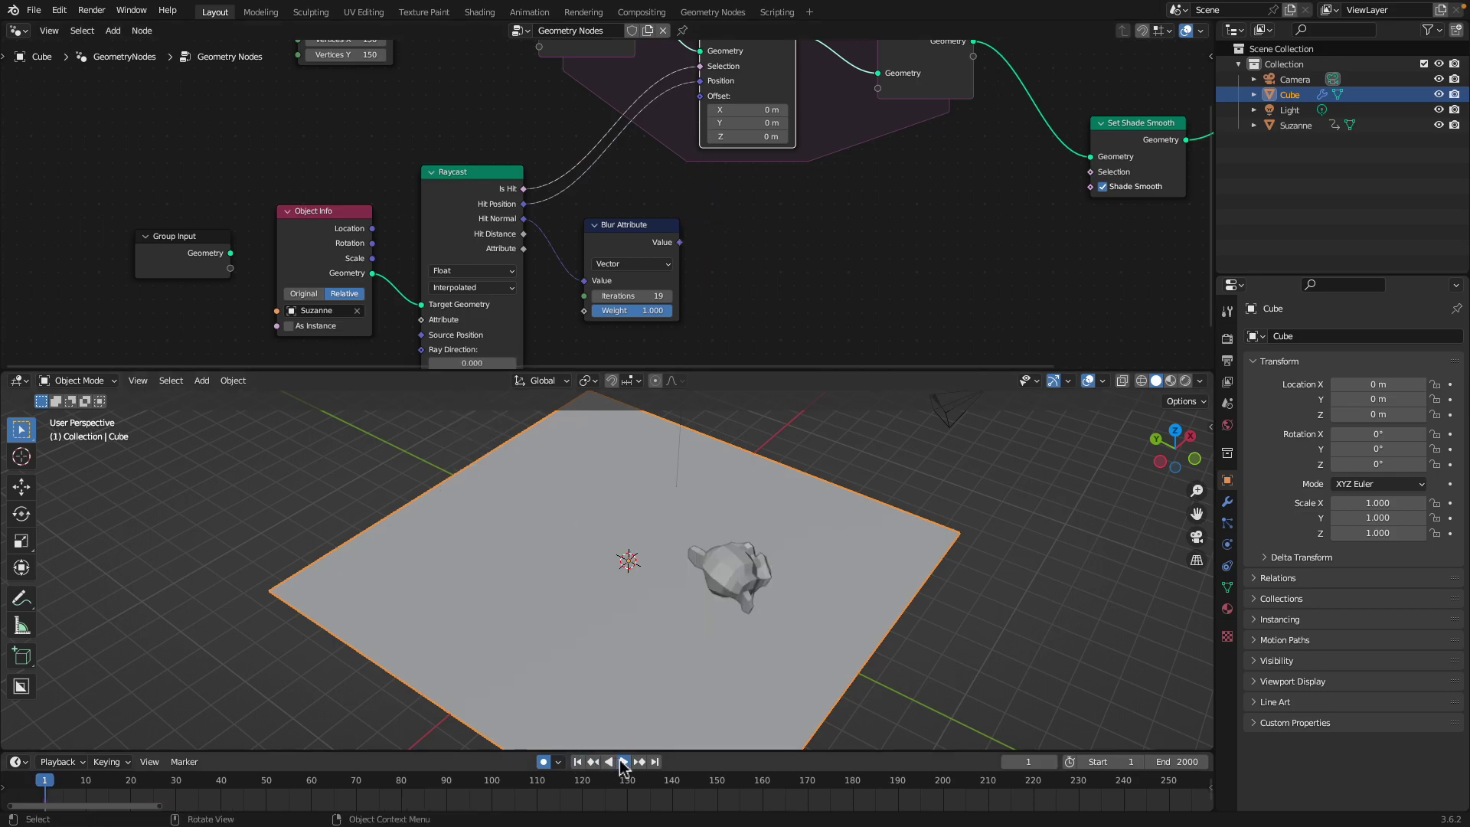
# Play the simulation without the offset, pause it, and enlarge the node editor to examine the Cube's node tree.
pyautogui.click(623, 762)
pyautogui.moveTo(676, 580); pyautogui.dragTo(637, 542, button='middle')
pyautogui.press('space')
pyautogui.moveTo(681, 371); pyautogui.dragTo(664, 612)
pyautogui.moveTo(554, 420); pyautogui.dragTo(544, 470, button='middle')
pyautogui.moveTo(605, 321); pyautogui.dragTo(534, 304, button='middle')
pyautogui.moveTo(276, 128); pyautogui.dragTo(283, 139)
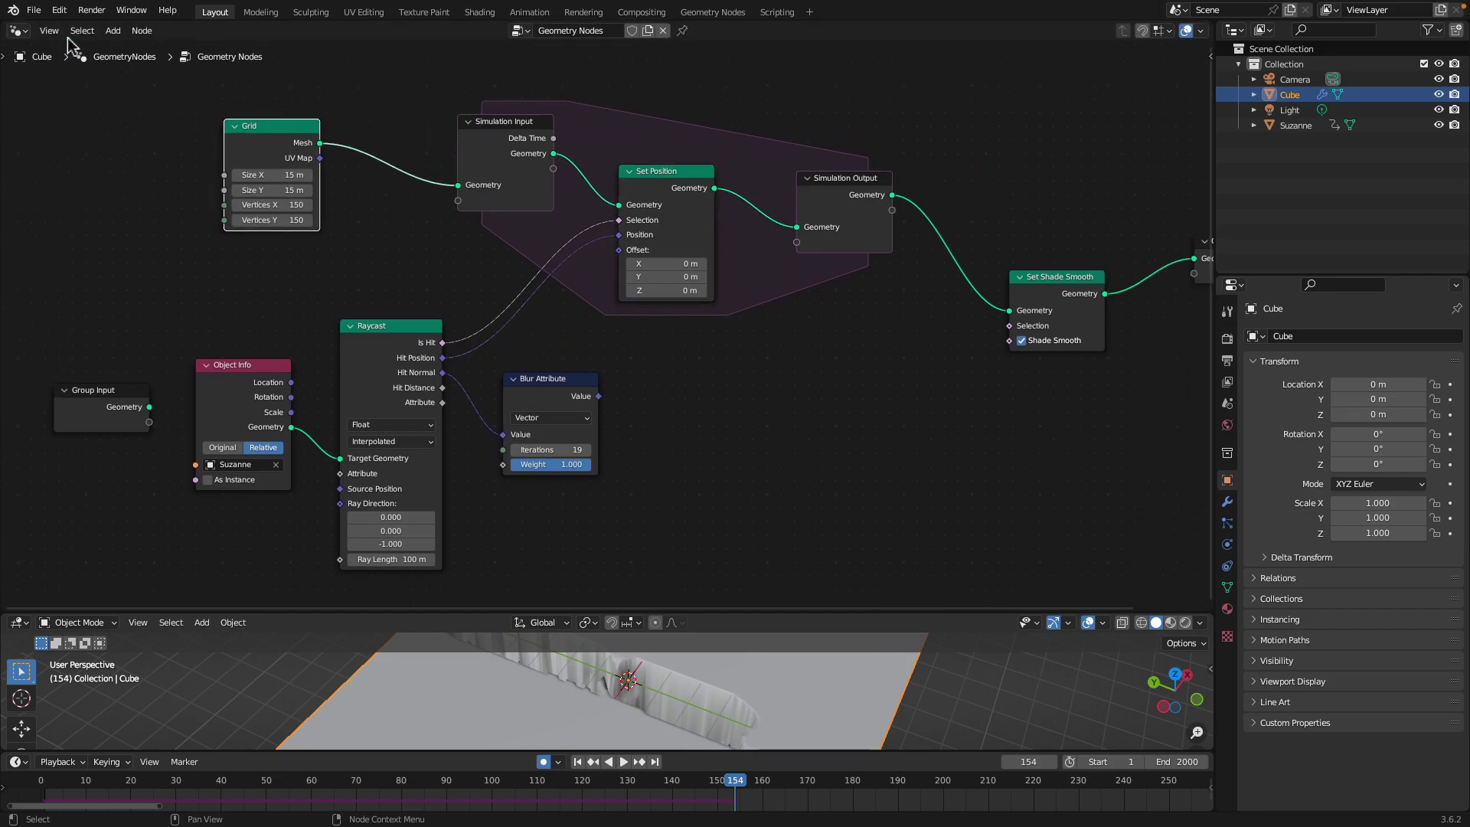
# Open another sim_hit_position_test file from the recent files, discarding the changes to the current one.
pyautogui.click(34, 9)
pyautogui.moveTo(92, 58)
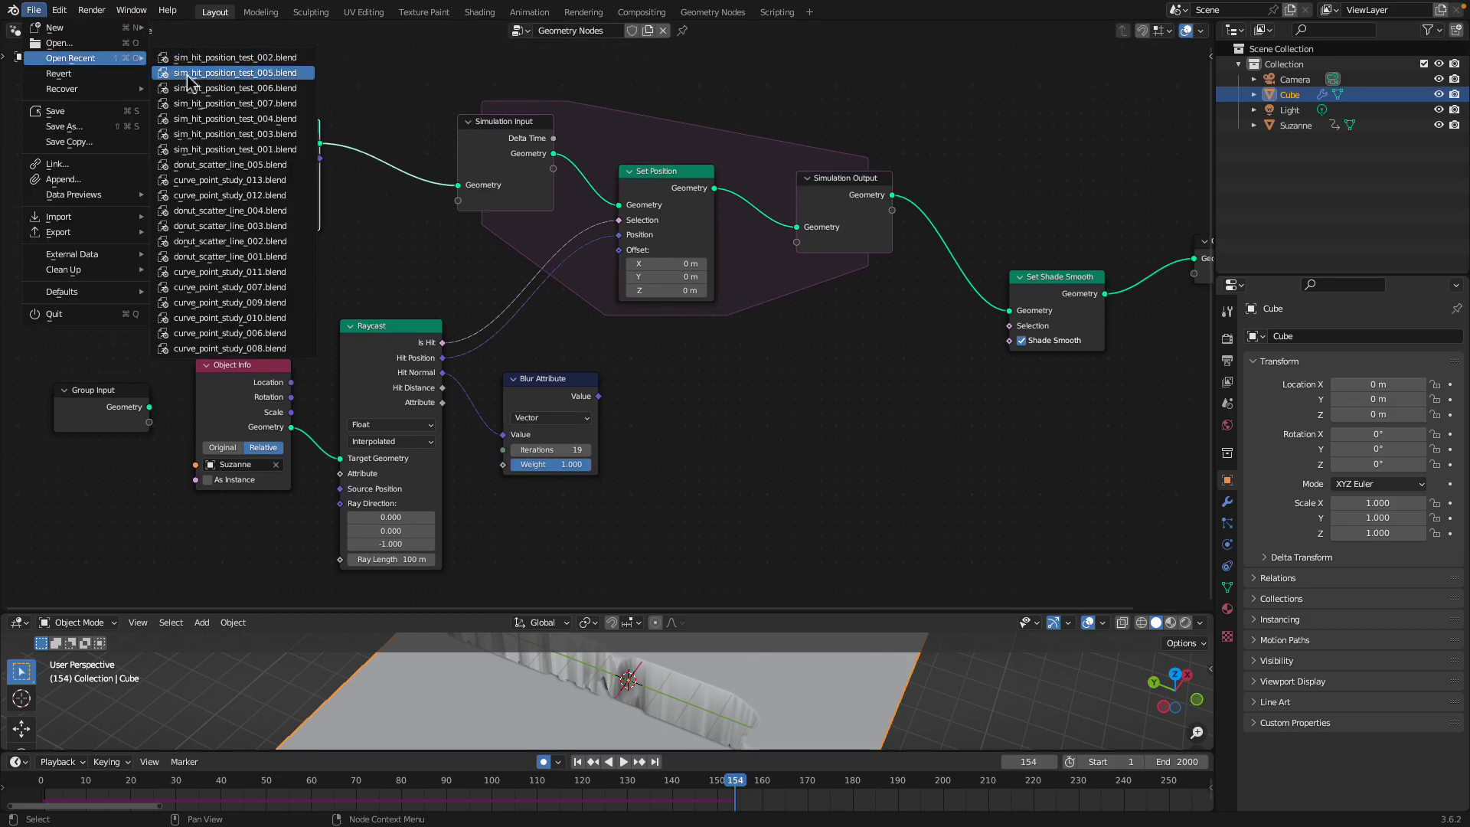
pyautogui.click(209, 111)
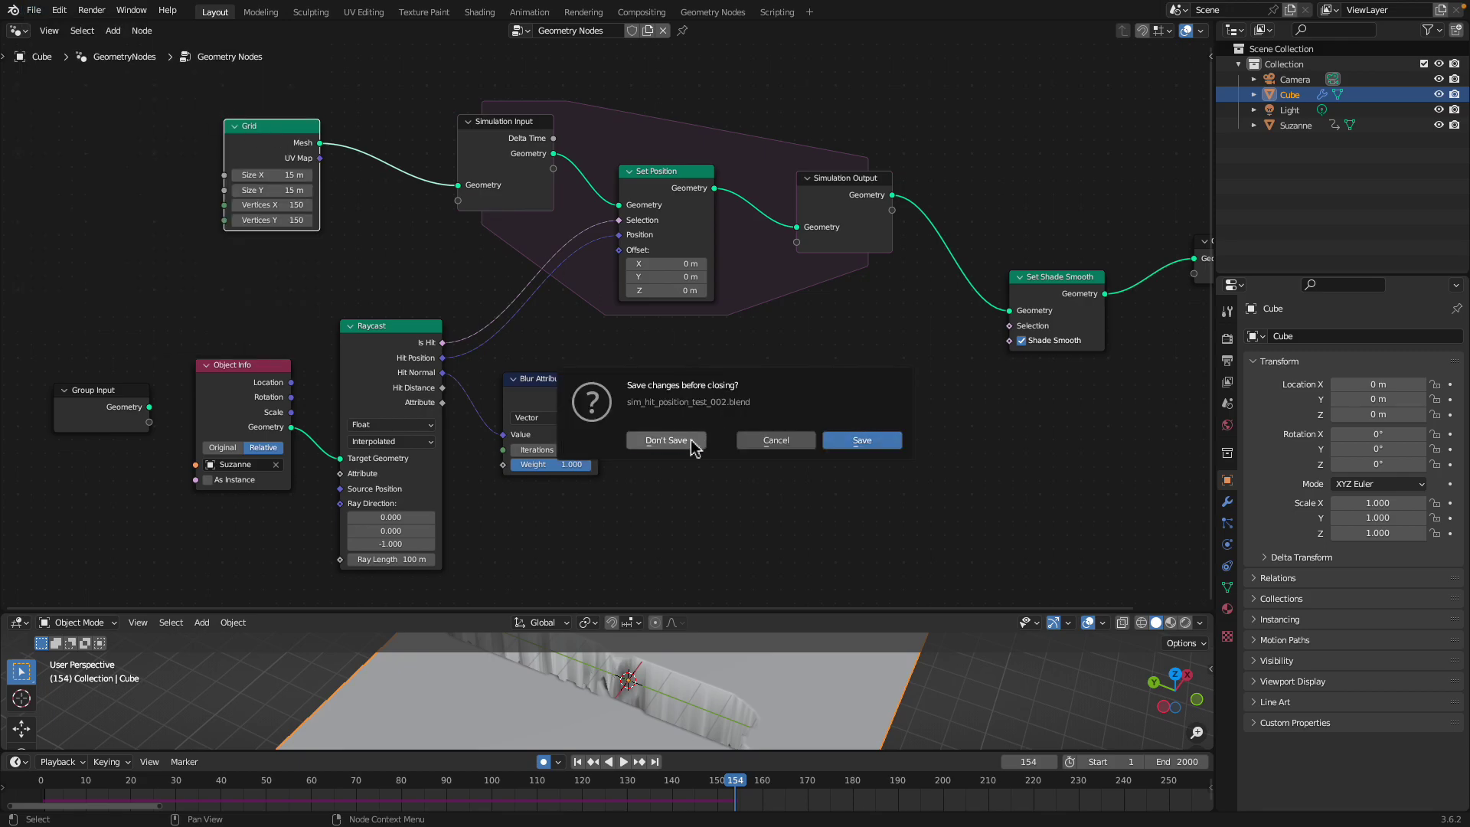
pyautogui.click(666, 440)
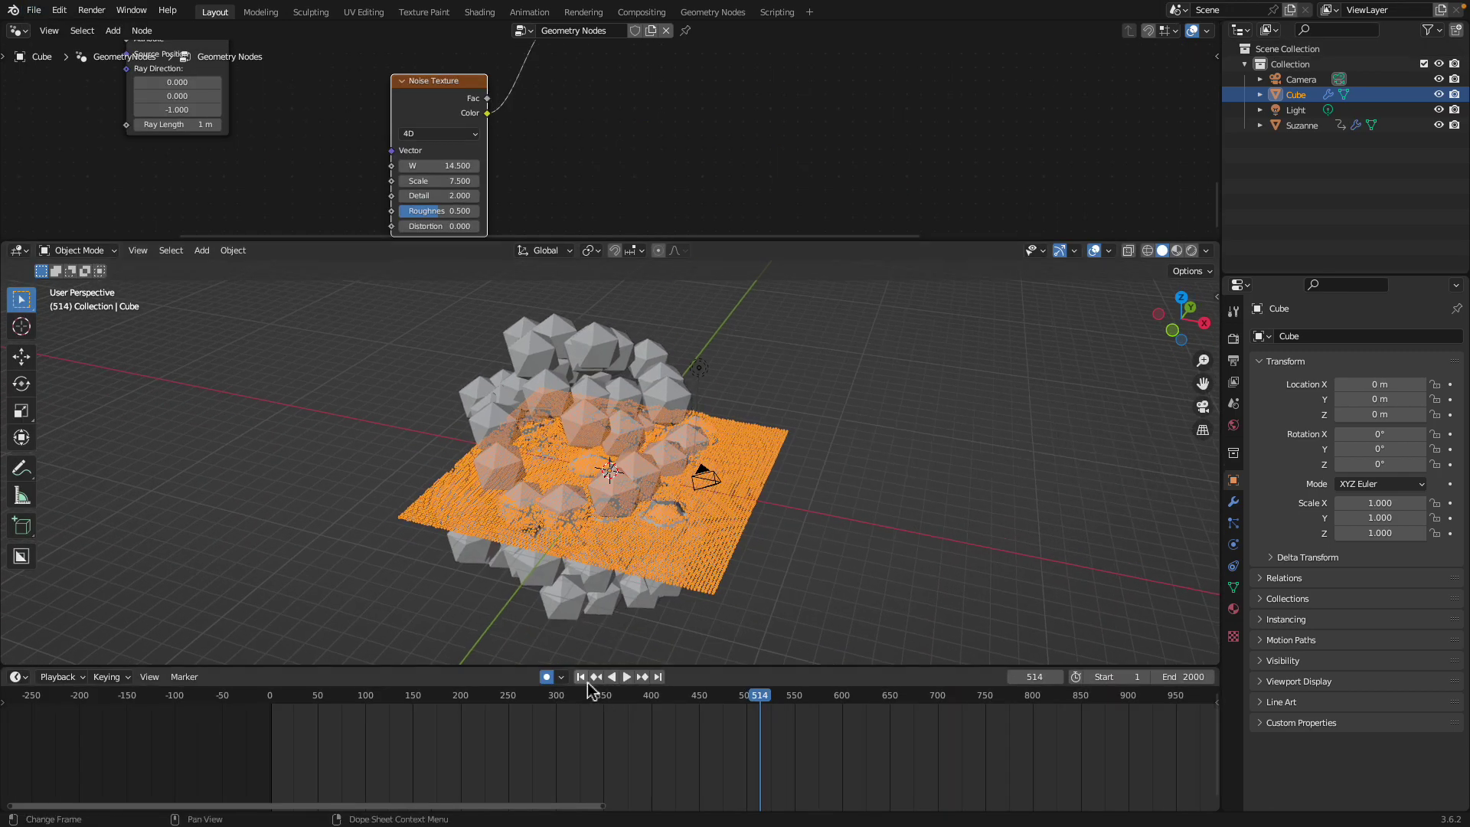
# Play the point grid simulation from the first frame, pause it, and view the deformation from a higher angle.
pyautogui.click(582, 677)
pyautogui.click(626, 677)
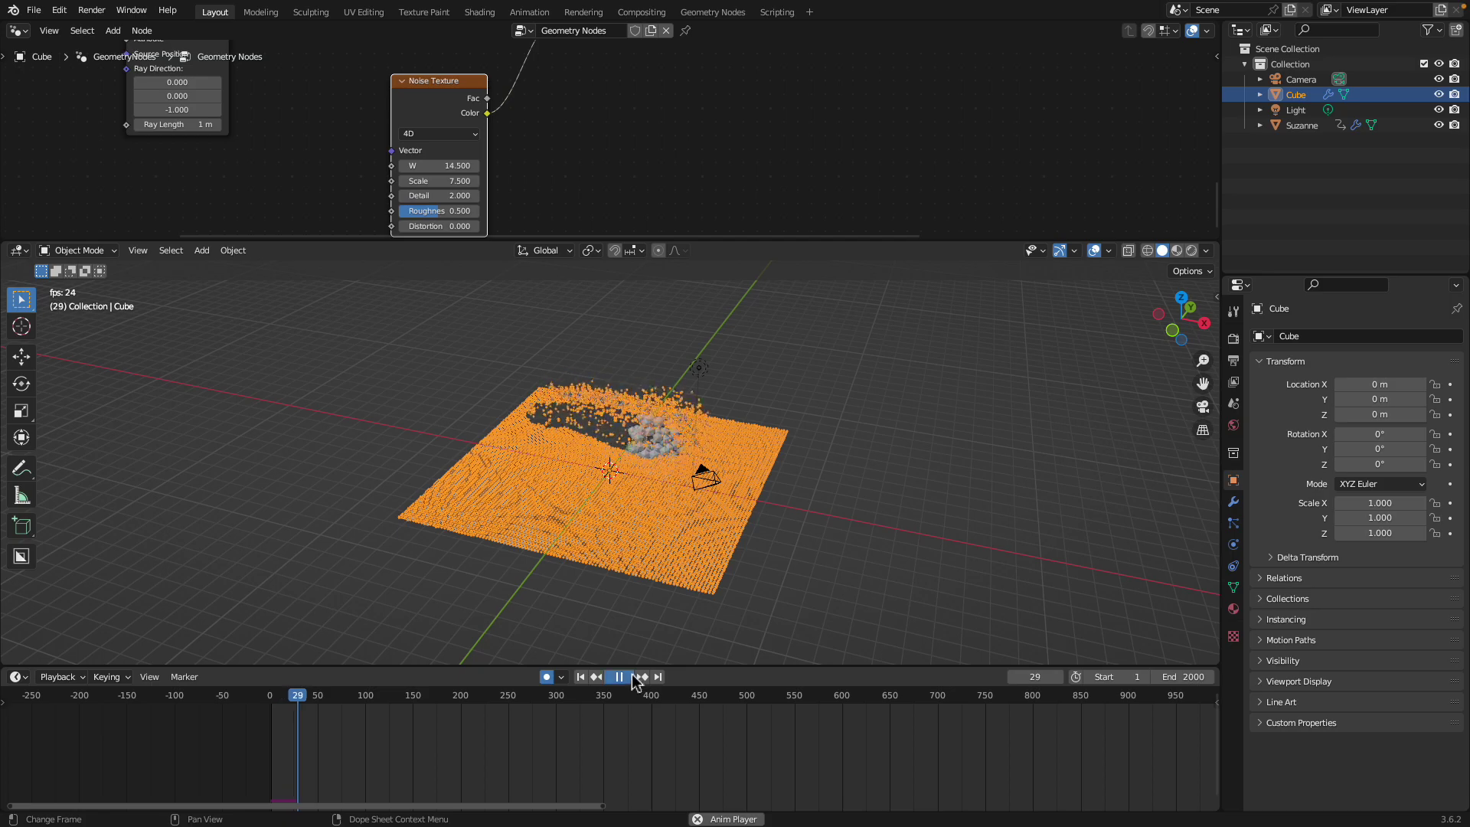
pyautogui.press('space')
pyautogui.moveTo(634, 657); pyautogui.dragTo(703, 444, button='middle')
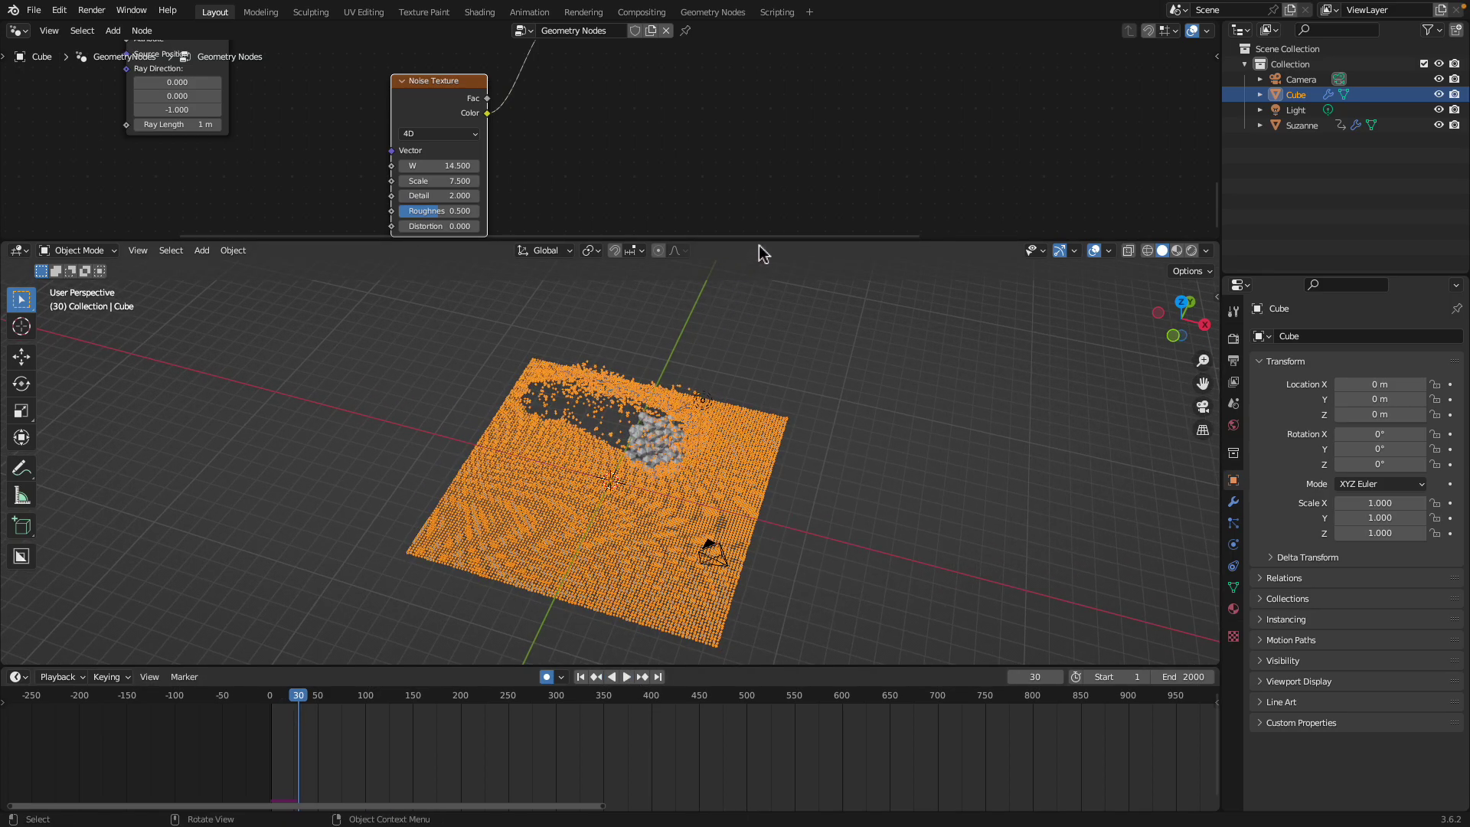
# In Suzanne's node tree, connect the first Ico Sphere's mesh directly to the Group Output and set its subdivisions to 2.
pyautogui.moveTo(760, 242); pyautogui.dragTo(765, 429)
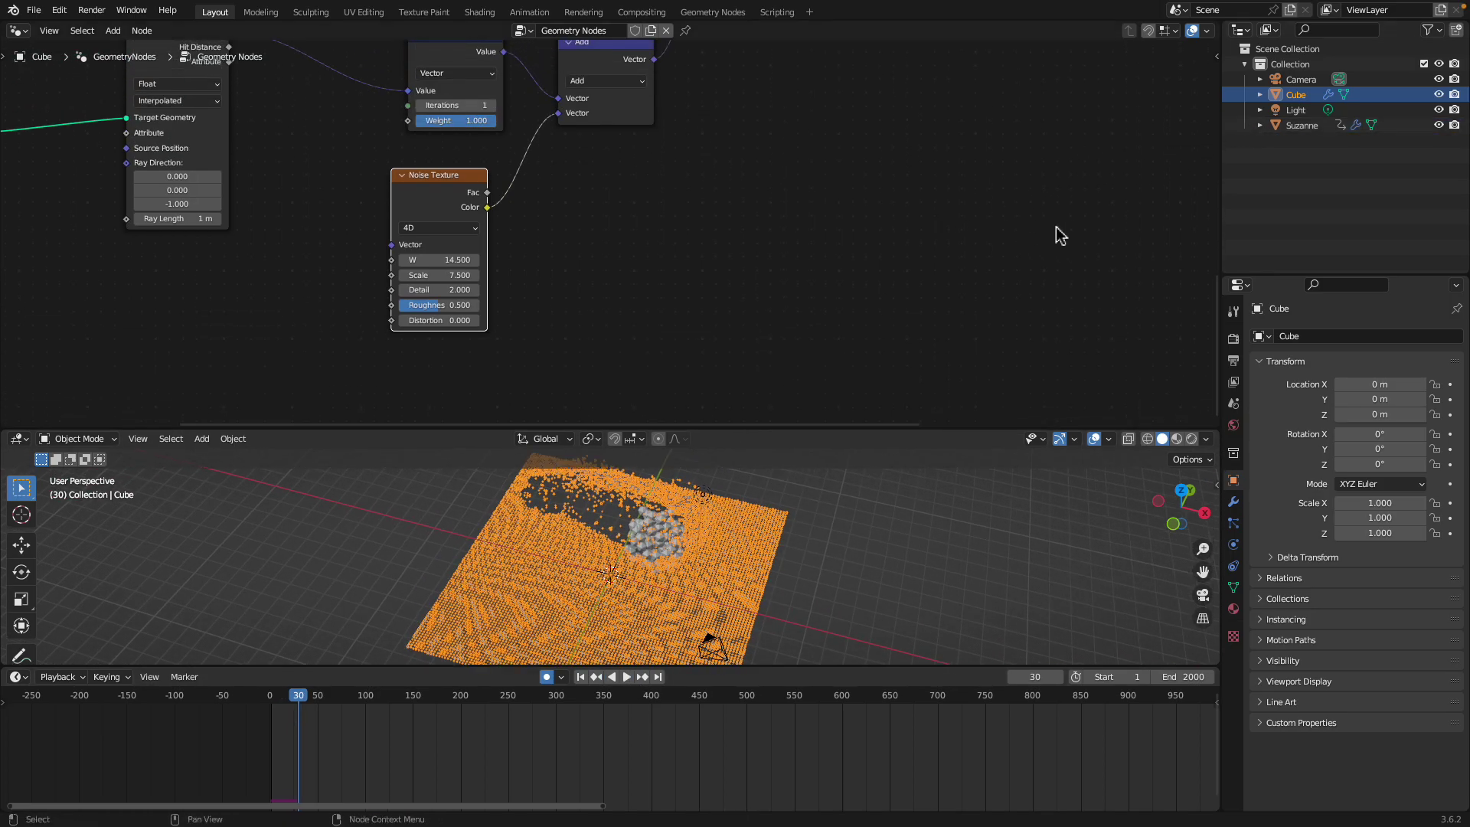
pyautogui.click(1302, 125)
pyautogui.moveTo(530, 124); pyautogui.dragTo(538, 249, button='middle')
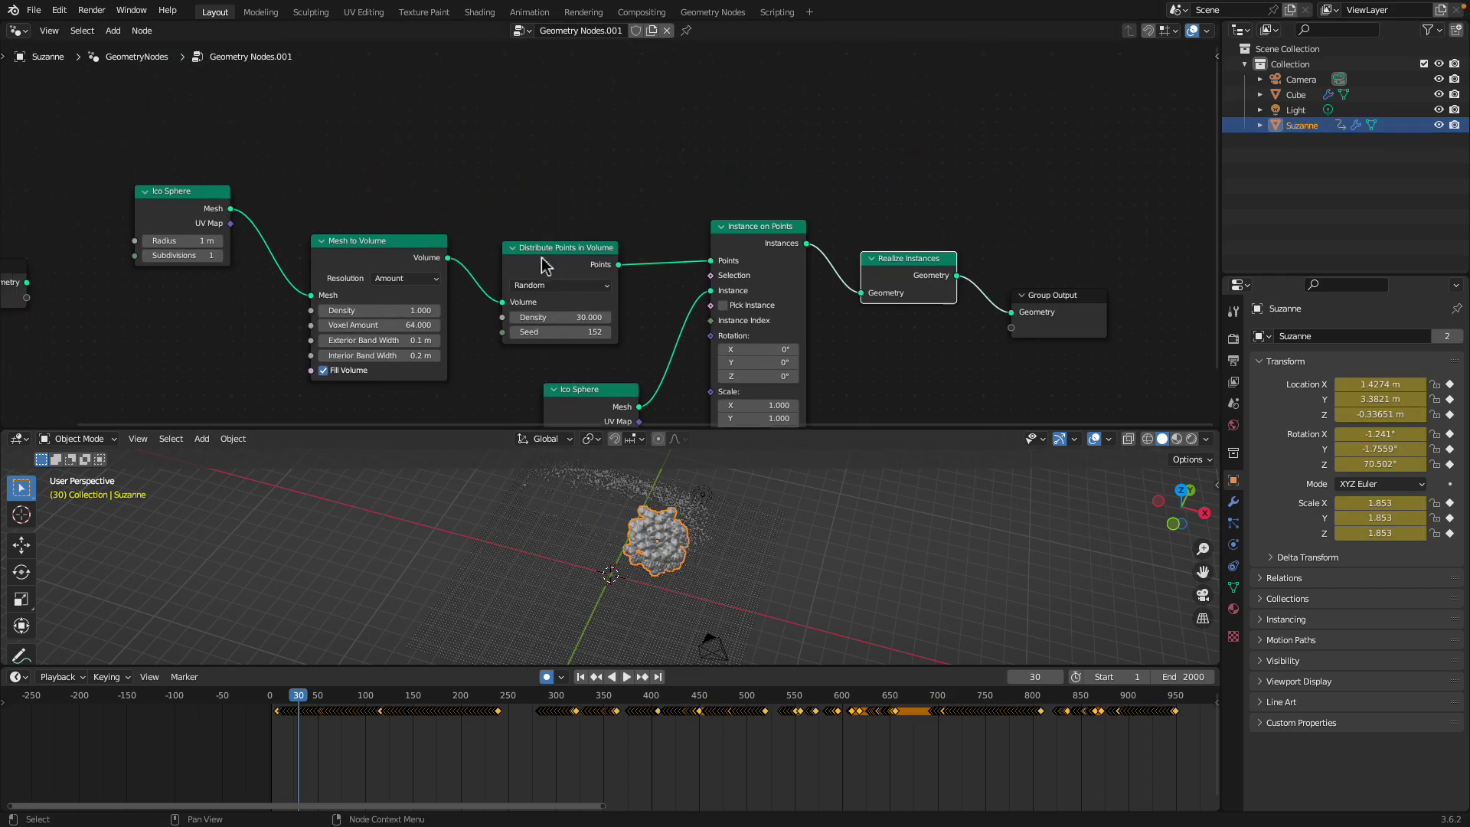
pyautogui.moveTo(212, 187); pyautogui.dragTo(1043, 171)
pyautogui.moveTo(797, 499); pyautogui.dragTo(761, 521, button='middle')
pyautogui.click(221, 206)
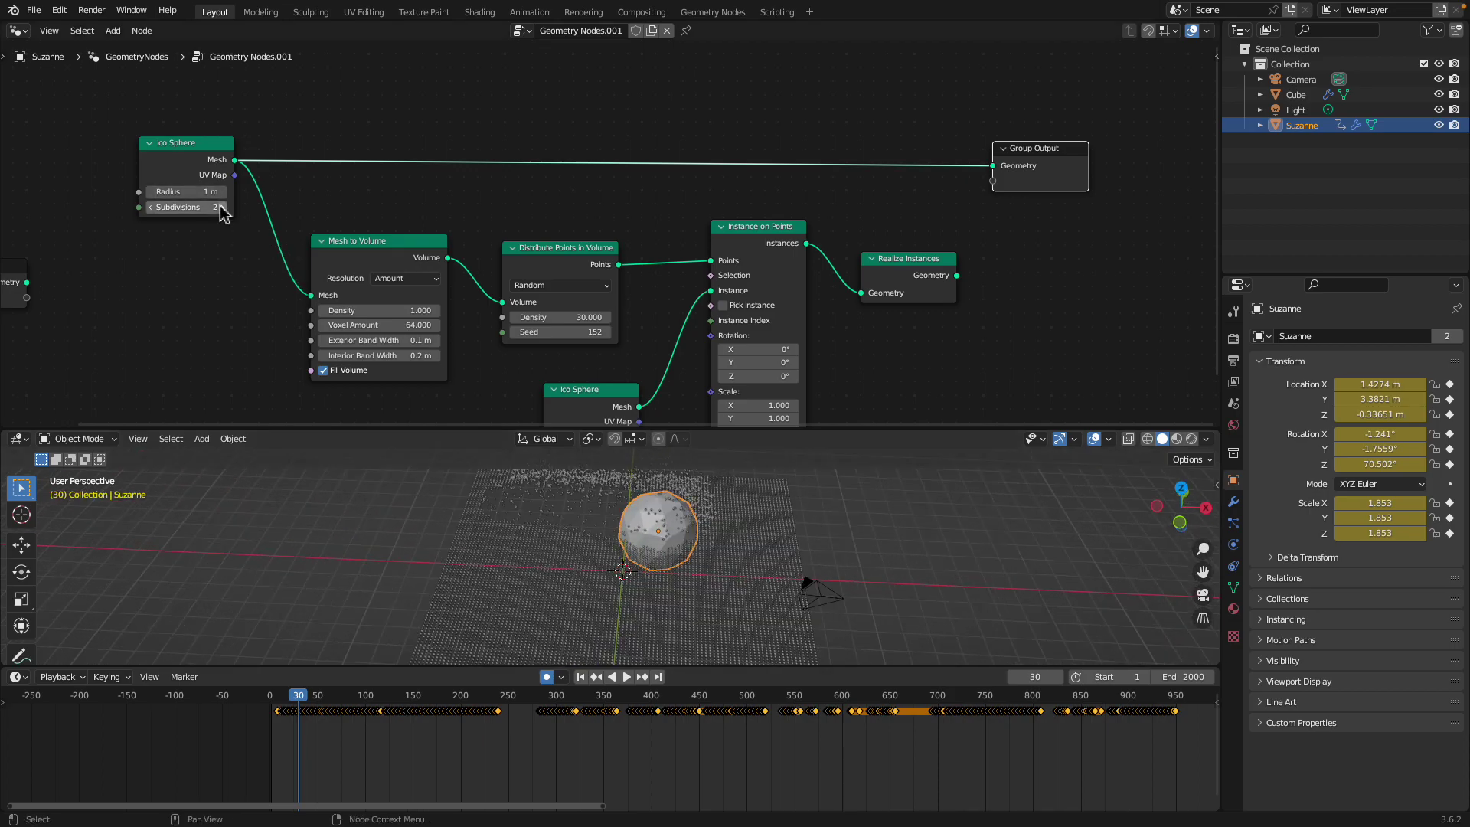
# Replay the simulation with the plain sphere in an enlarged viewport, select the point grid, and pause playback.
pyautogui.click(626, 677)
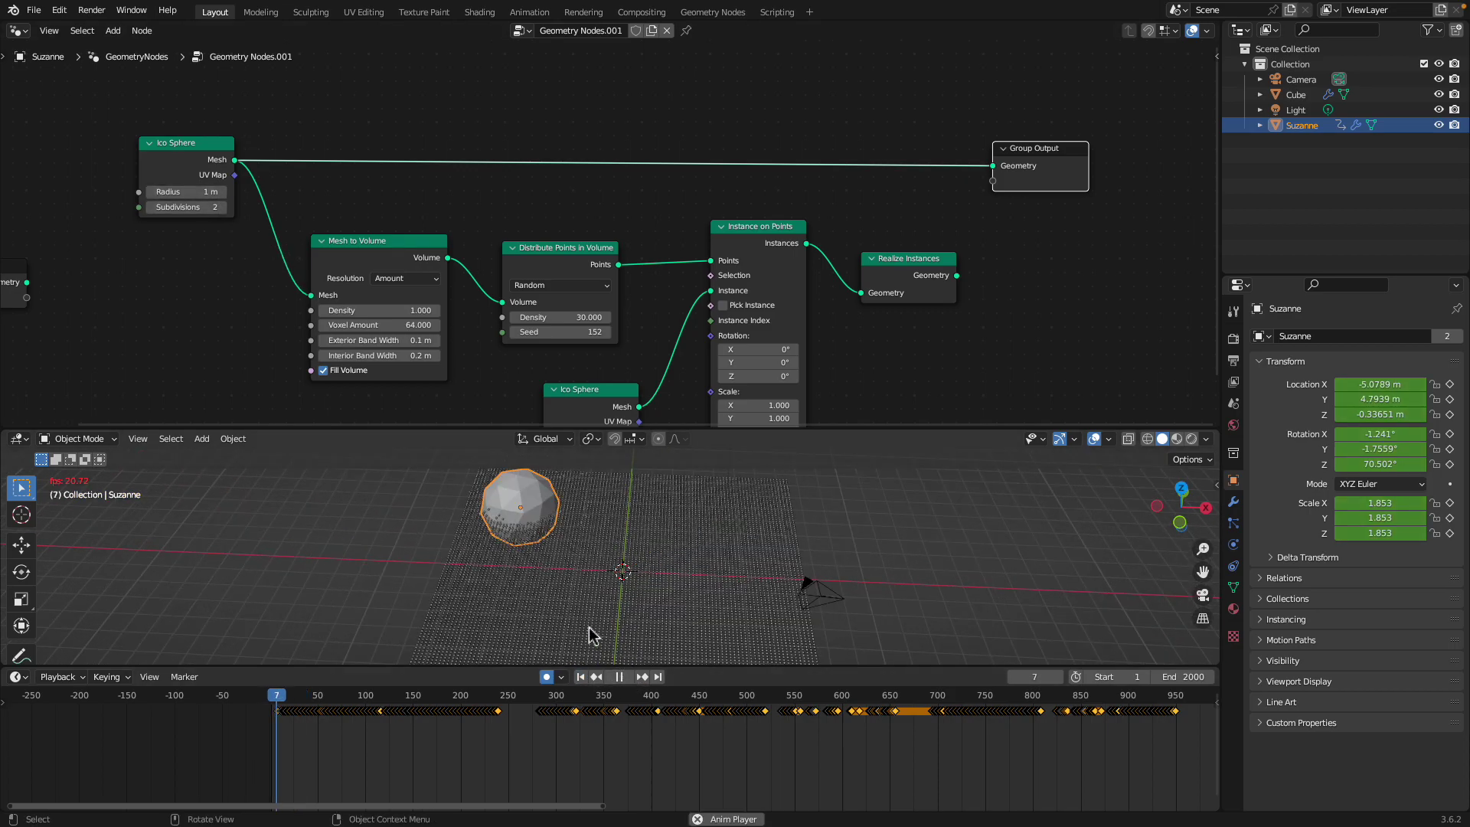
pyautogui.moveTo(700, 428); pyautogui.dragTo(697, 299)
pyautogui.moveTo(729, 452); pyautogui.dragTo(692, 592, button='middle')
pyautogui.click(692, 592)
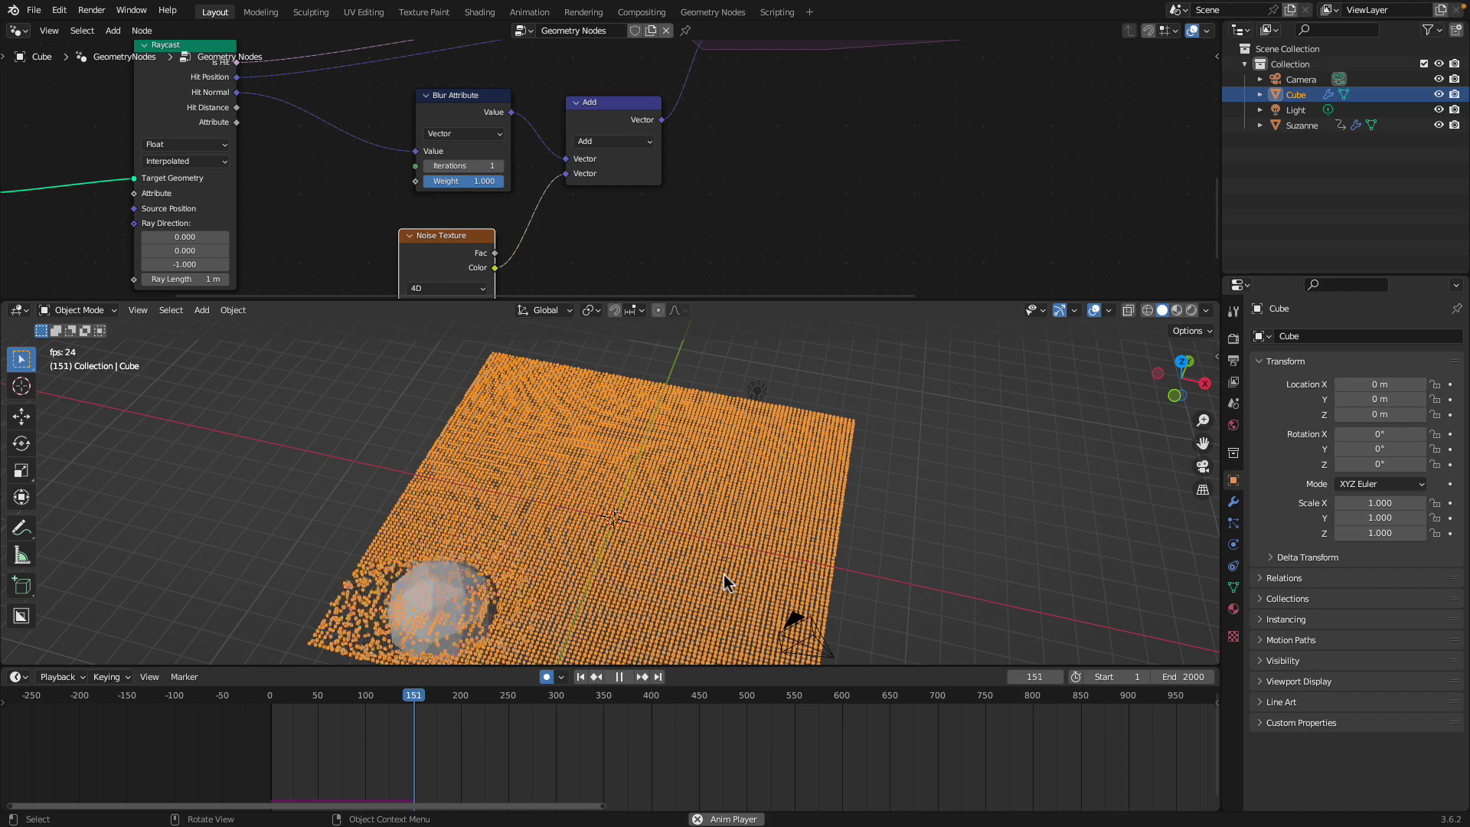
pyautogui.press('space')
# Enlarge the node editor on the Cube's node tree and reposition the Raycast node beside Blur Attribute.
pyautogui.click(18, 30)
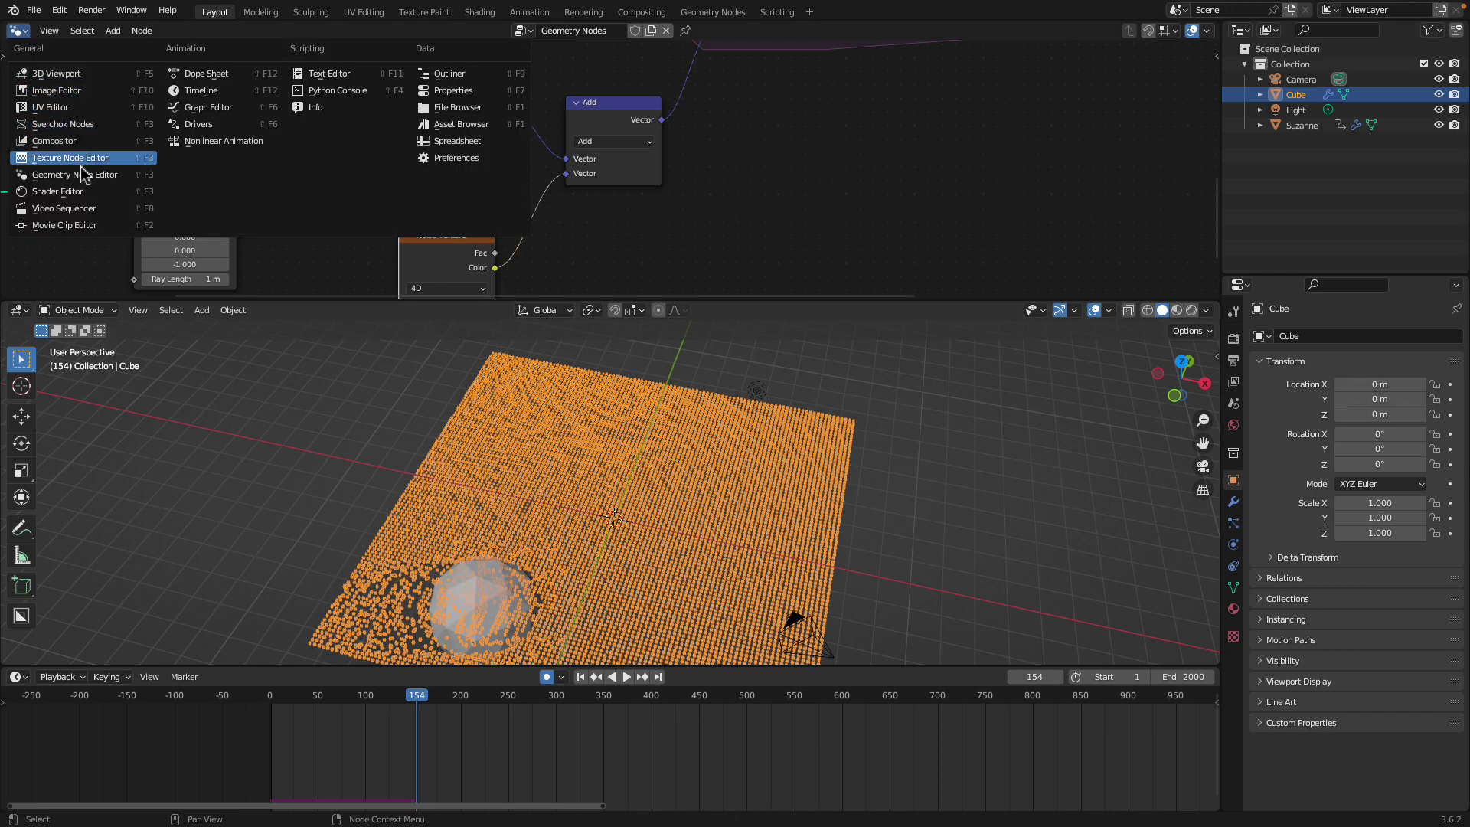
pyautogui.scroll(-1, 612, 161)
pyautogui.scroll(-4, 519, 167)
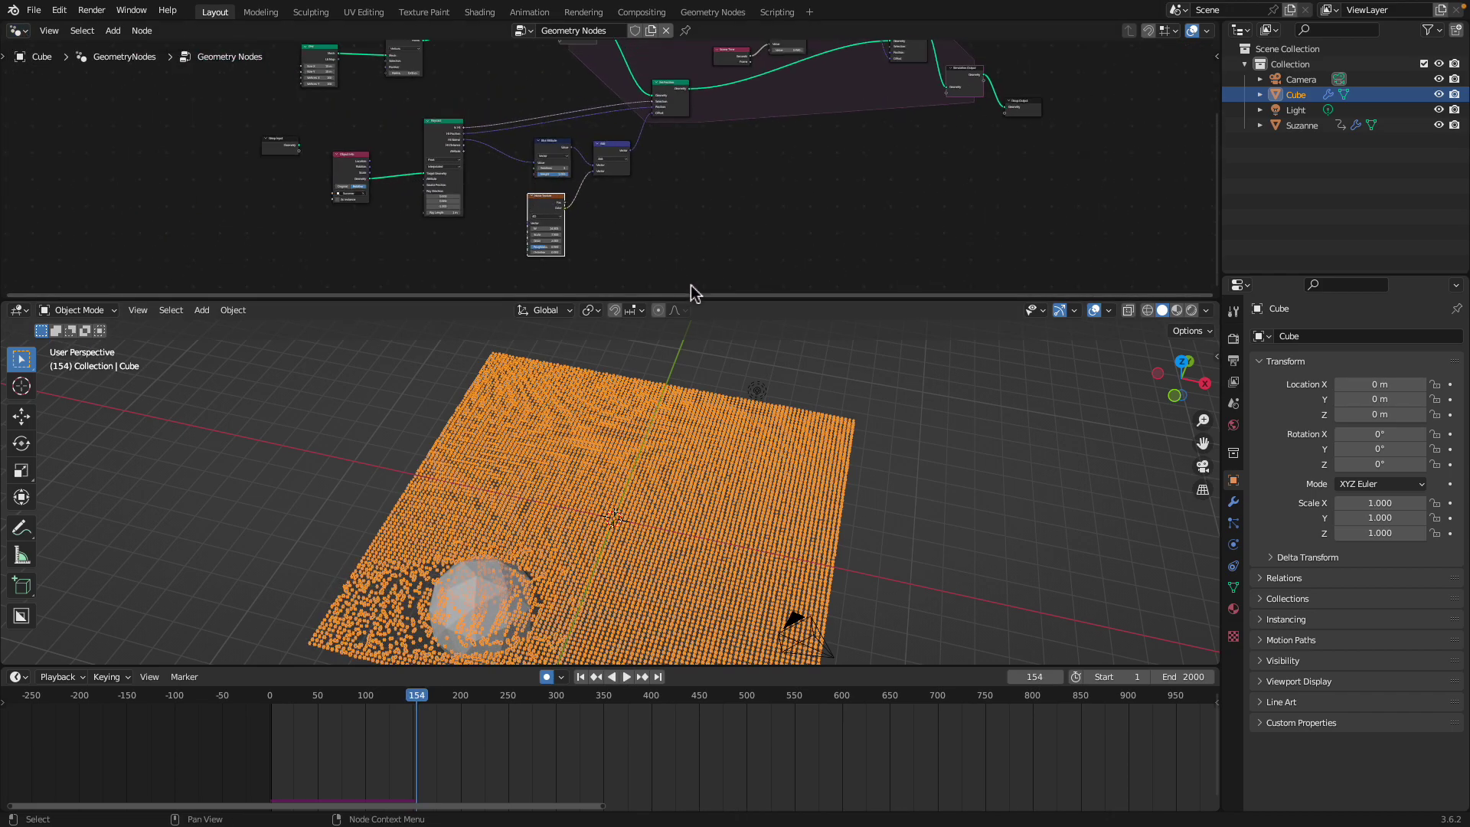
pyautogui.moveTo(704, 301); pyautogui.dragTo(690, 504)
pyautogui.scroll(9, 452, 236)
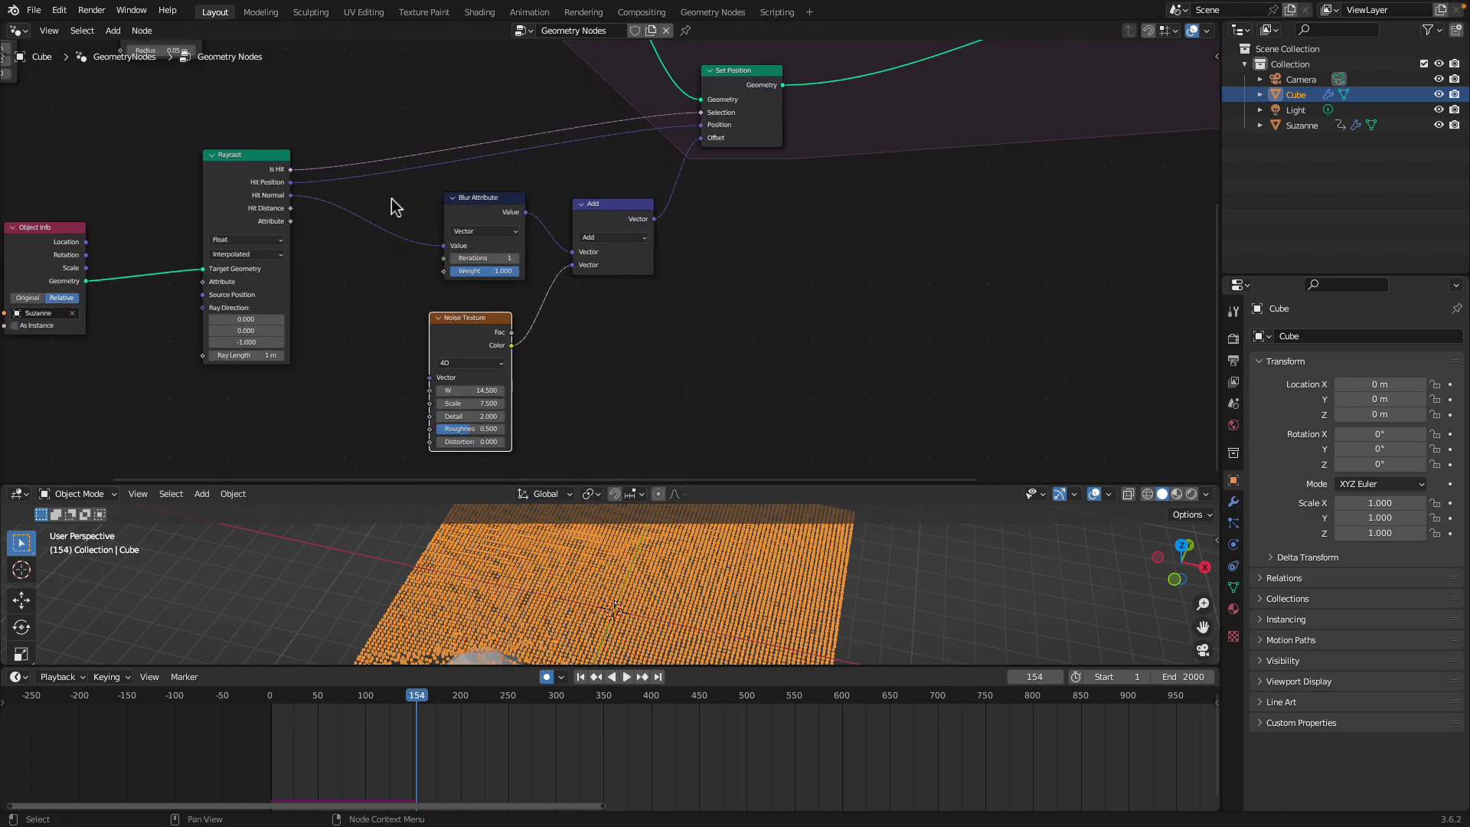
pyautogui.moveTo(387, 201); pyautogui.dragTo(455, 228, button='middle')
pyautogui.moveTo(351, 194); pyautogui.dragTo(375, 206)
pyautogui.moveTo(367, 178); pyautogui.dragTo(440, 142, button='middle')
pyautogui.scroll(3, 378, 164)
pyautogui.moveTo(378, 159); pyautogui.dragTo(377, 143)
pyautogui.scroll(-2, 306, 172)
# Move the Object Info node close to the Raycast node and adjust the placement of both.
pyautogui.moveTo(162, 215); pyautogui.dragTo(273, 185)
pyautogui.scroll(1, 247, 181)
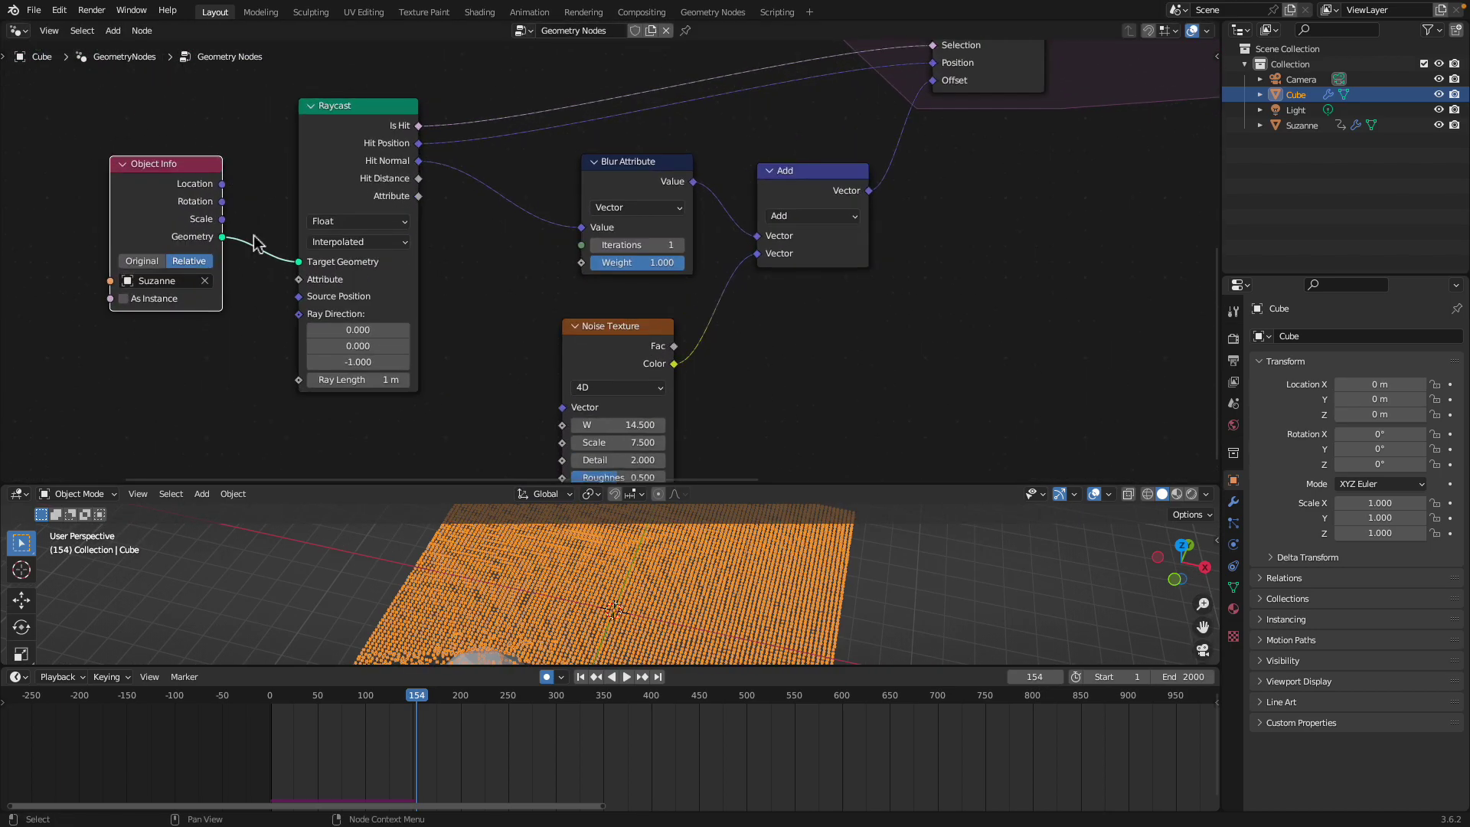
pyautogui.moveTo(161, 173); pyautogui.dragTo(151, 203)
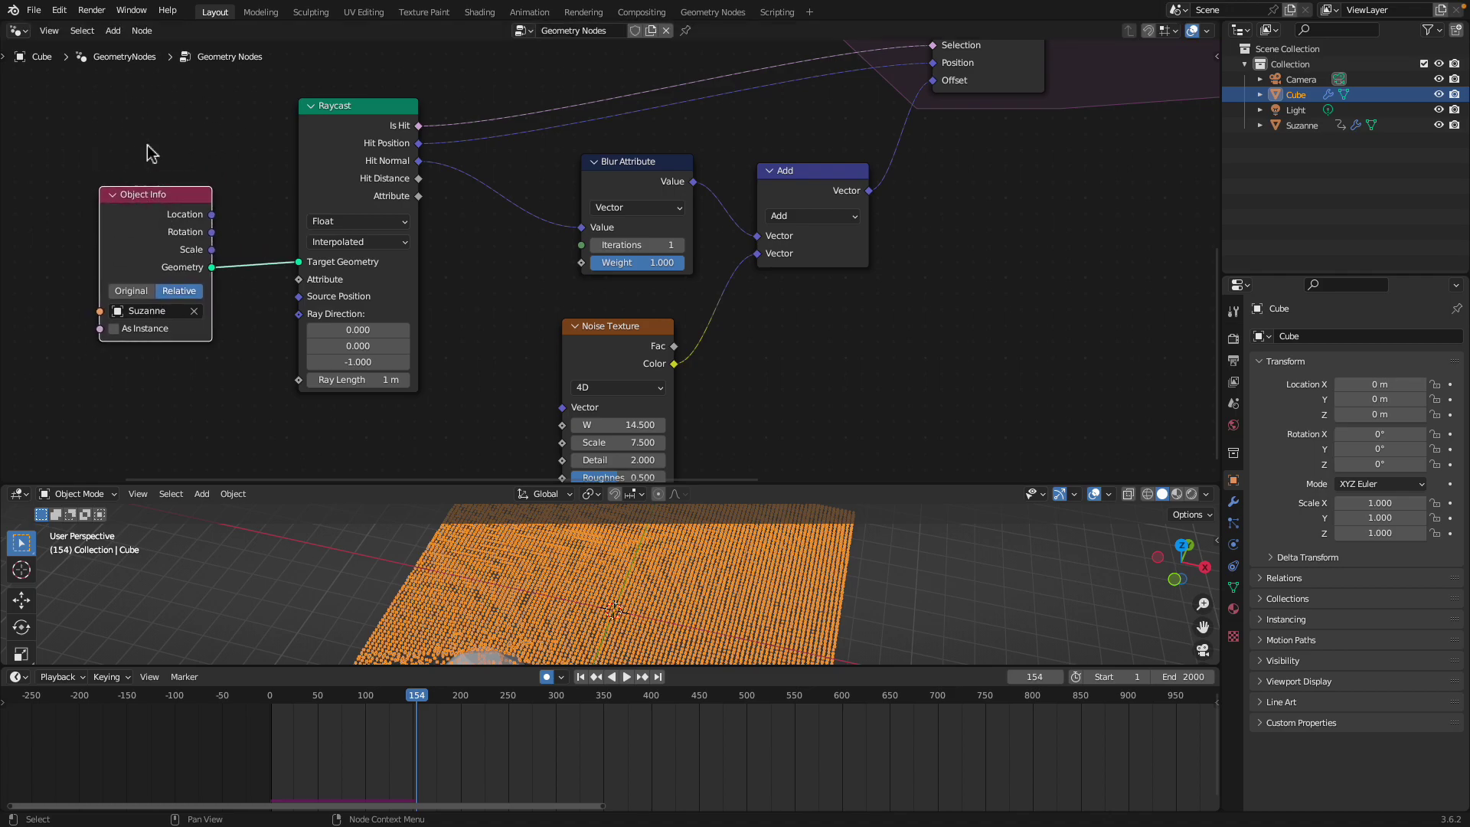
pyautogui.hotkey('ctrl', 'shift', 'z')
pyautogui.moveTo(299, 215); pyautogui.dragTo(288, 226)
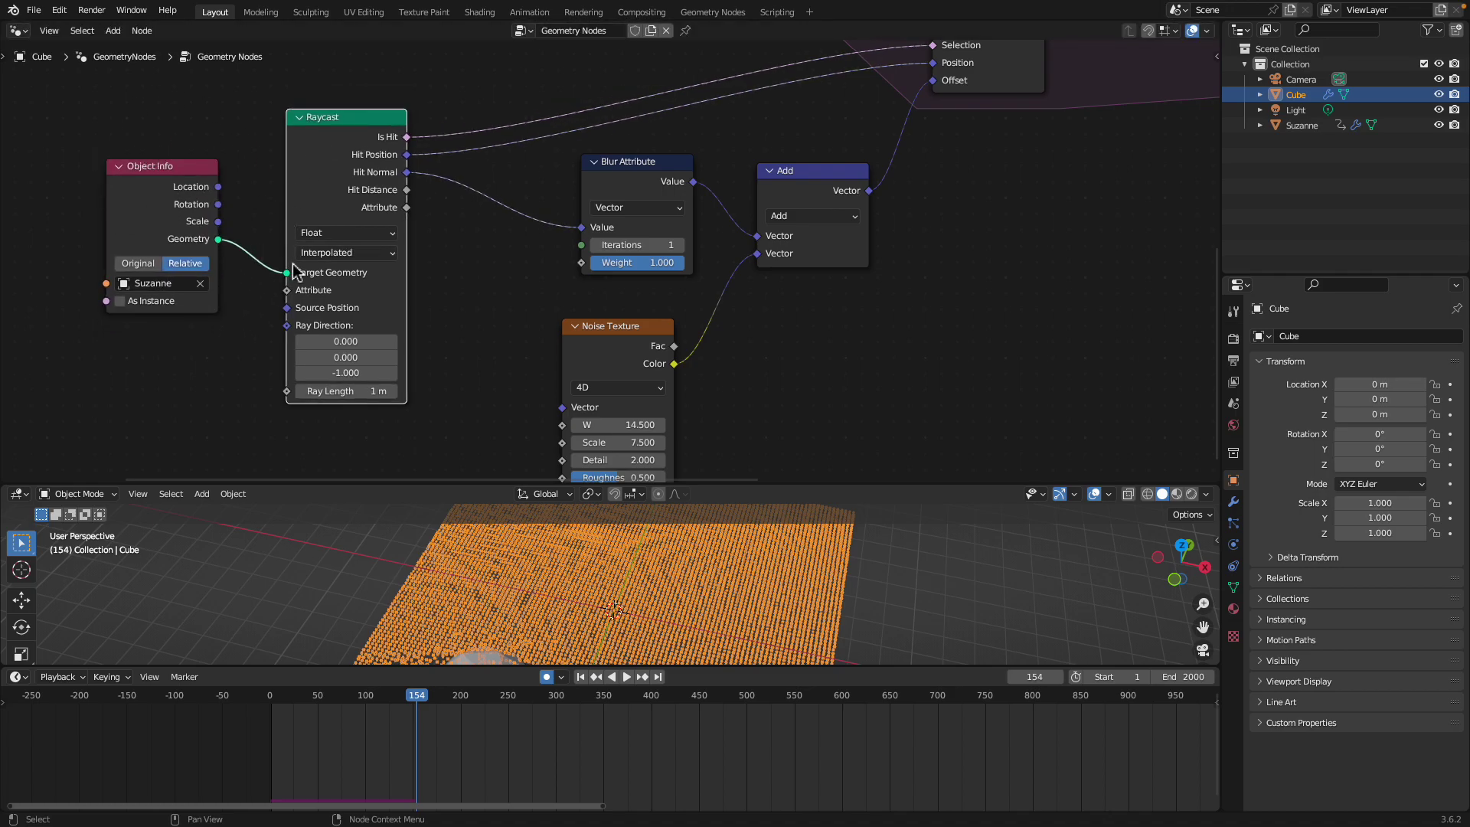
pyautogui.moveTo(354, 166); pyautogui.dragTo(362, 163)
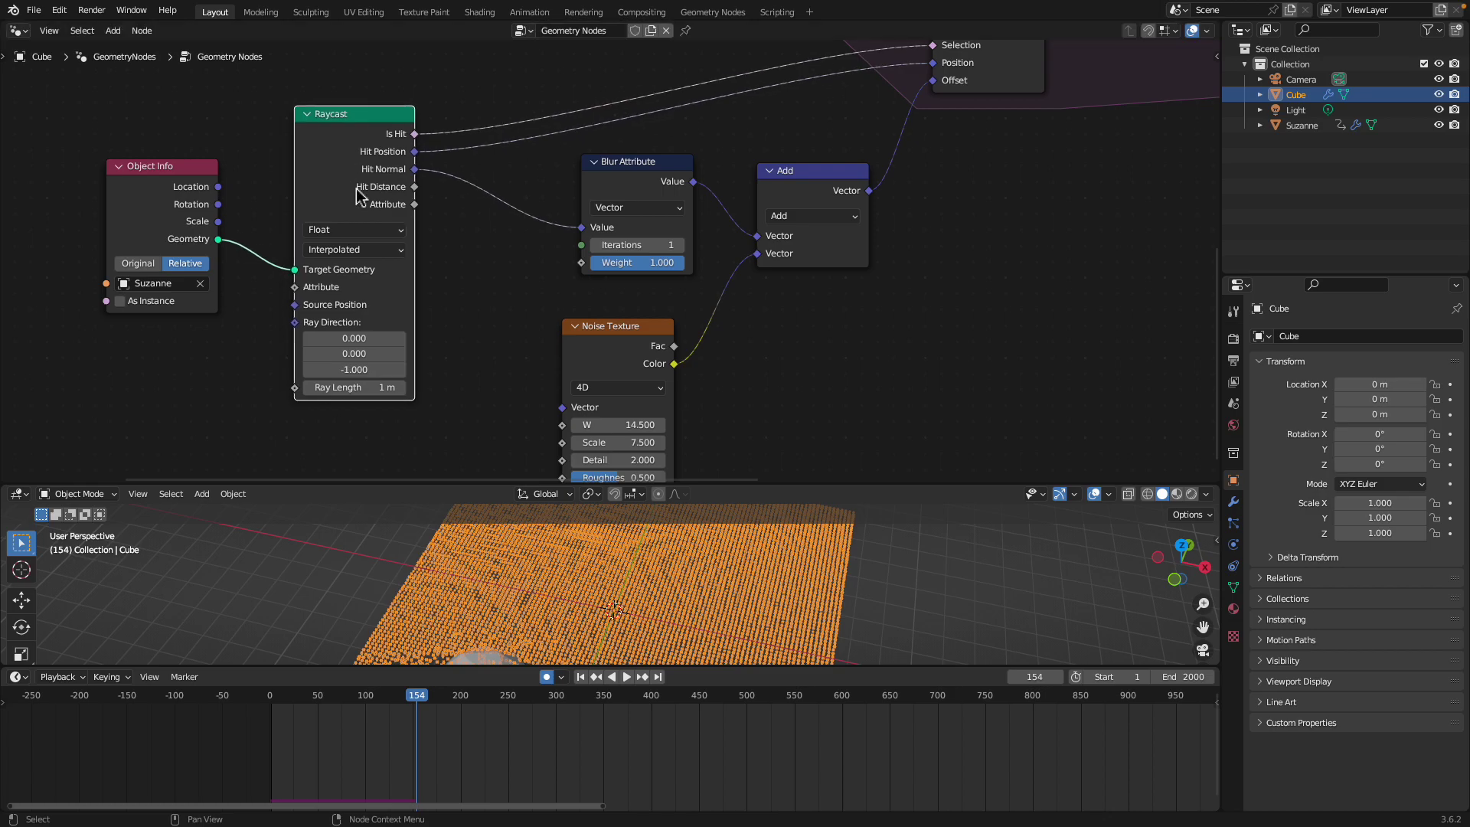
# Set the Raycast node's data type to Vector.
pyautogui.click(372, 240)
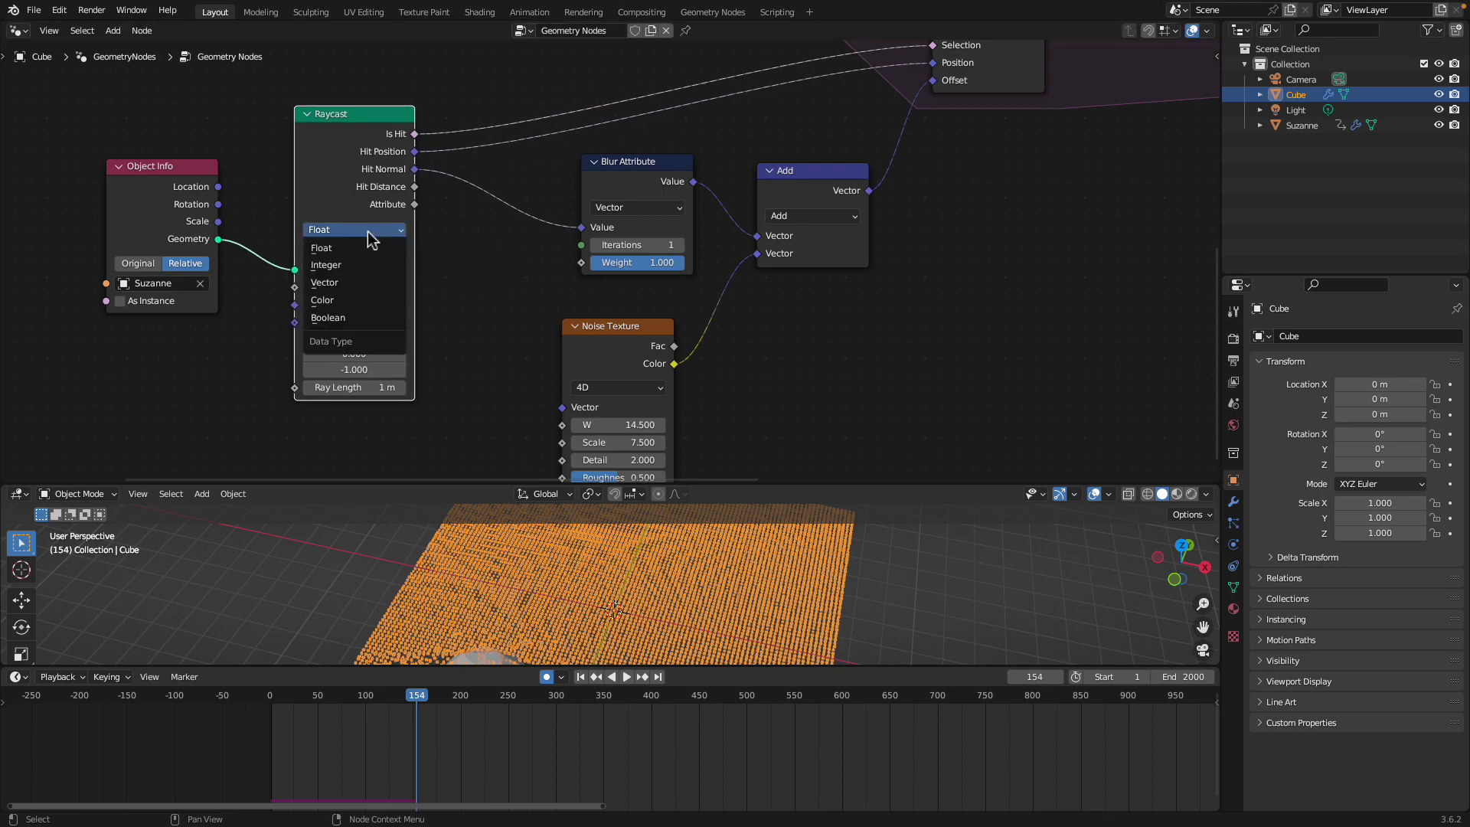
pyautogui.click(517, 211)
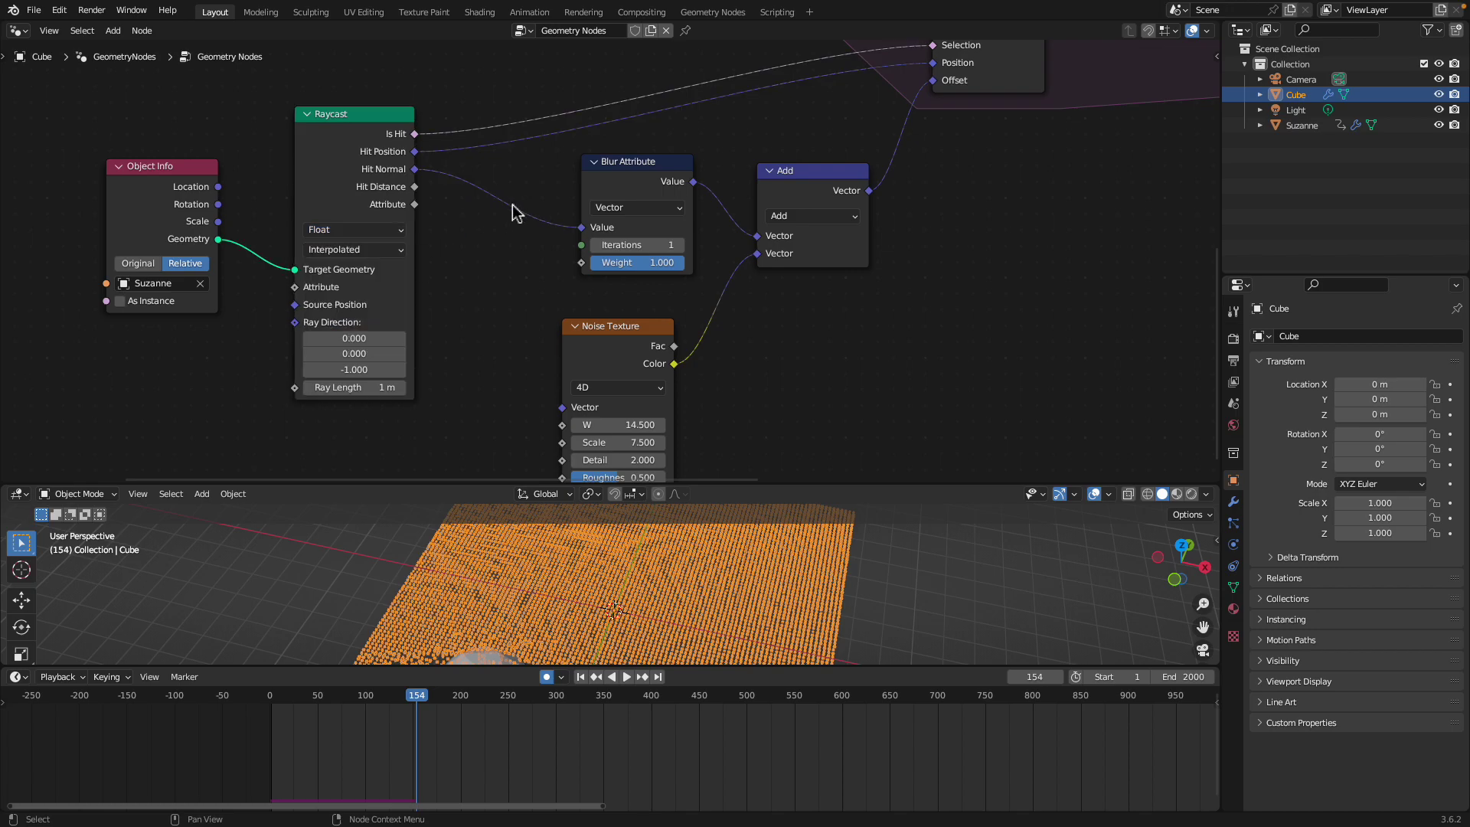
pyautogui.scroll(-2, 510, 229)
pyautogui.moveTo(506, 239); pyautogui.dragTo(487, 257, button='middle')
pyautogui.scroll(1, 398, 262)
pyautogui.scroll(2, 357, 268)
pyautogui.click(352, 248)
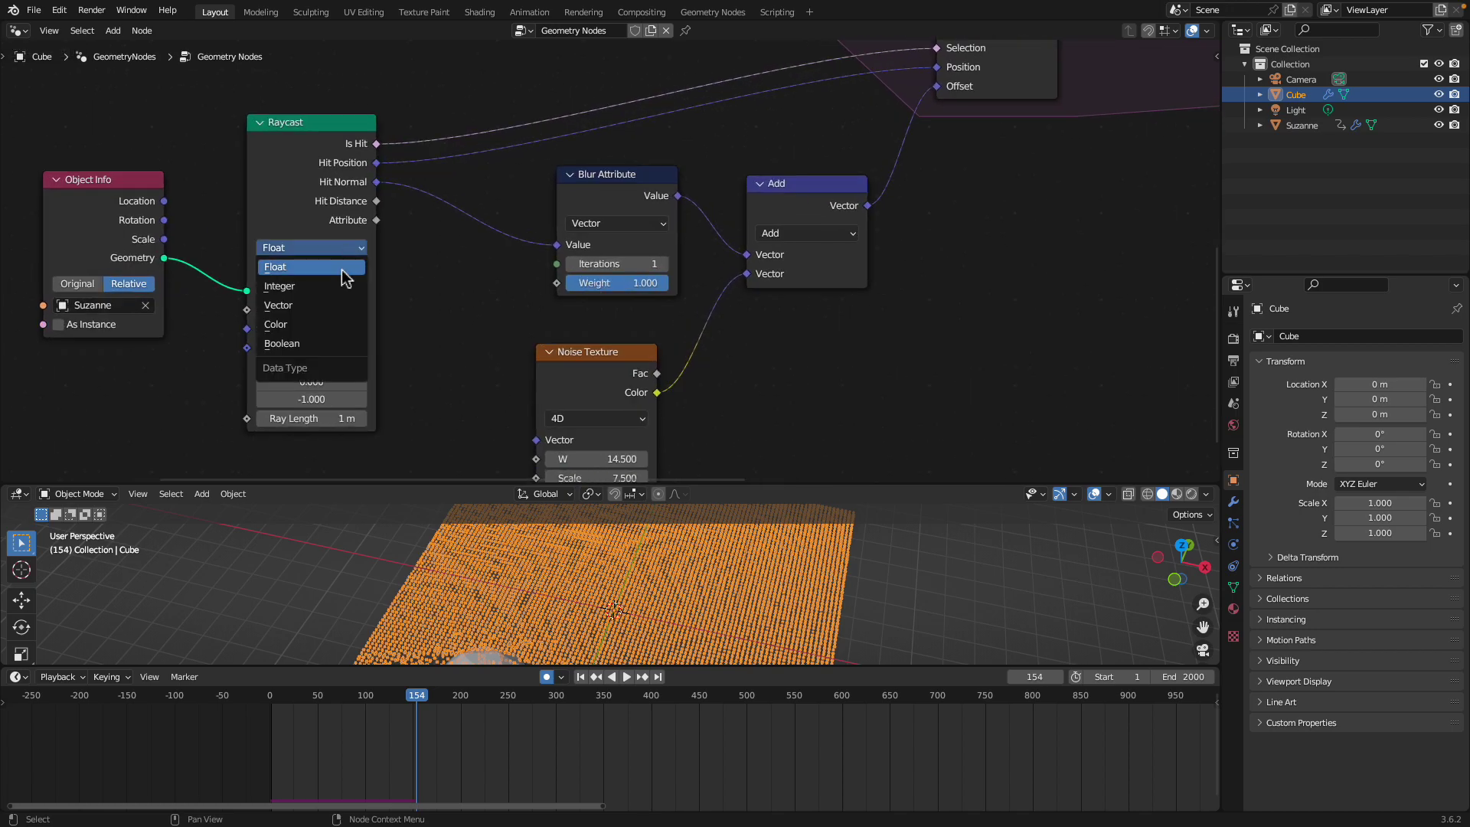
pyautogui.click(339, 305)
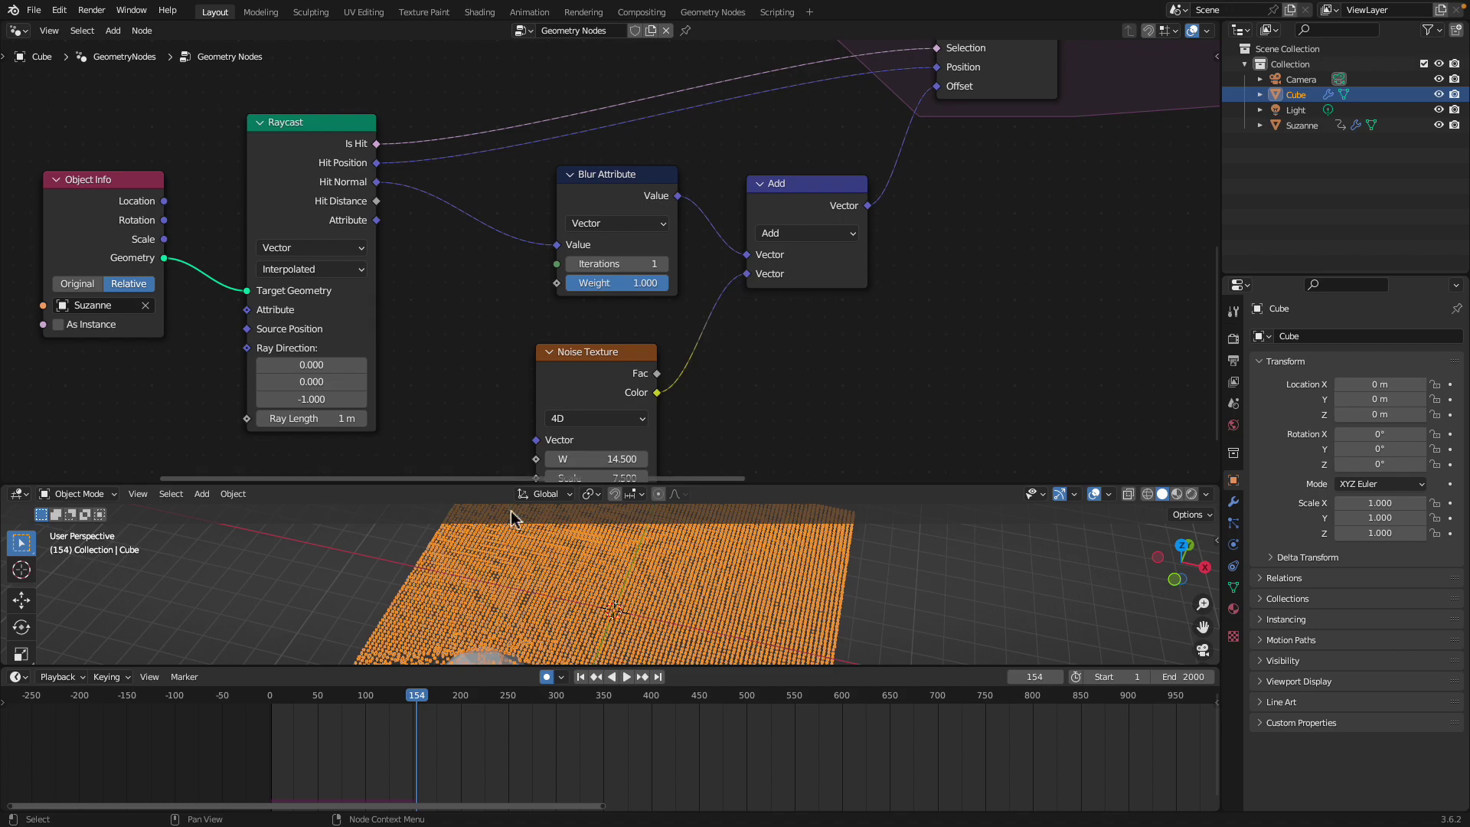
# Replay the simulation from the first frame with the Vector data type, viewing the grid from another angle.
pyautogui.click(581, 677)
pyautogui.click(627, 677)
pyautogui.scroll(-2, 631, 562)
pyautogui.moveTo(631, 563); pyautogui.dragTo(696, 564, button='middle')
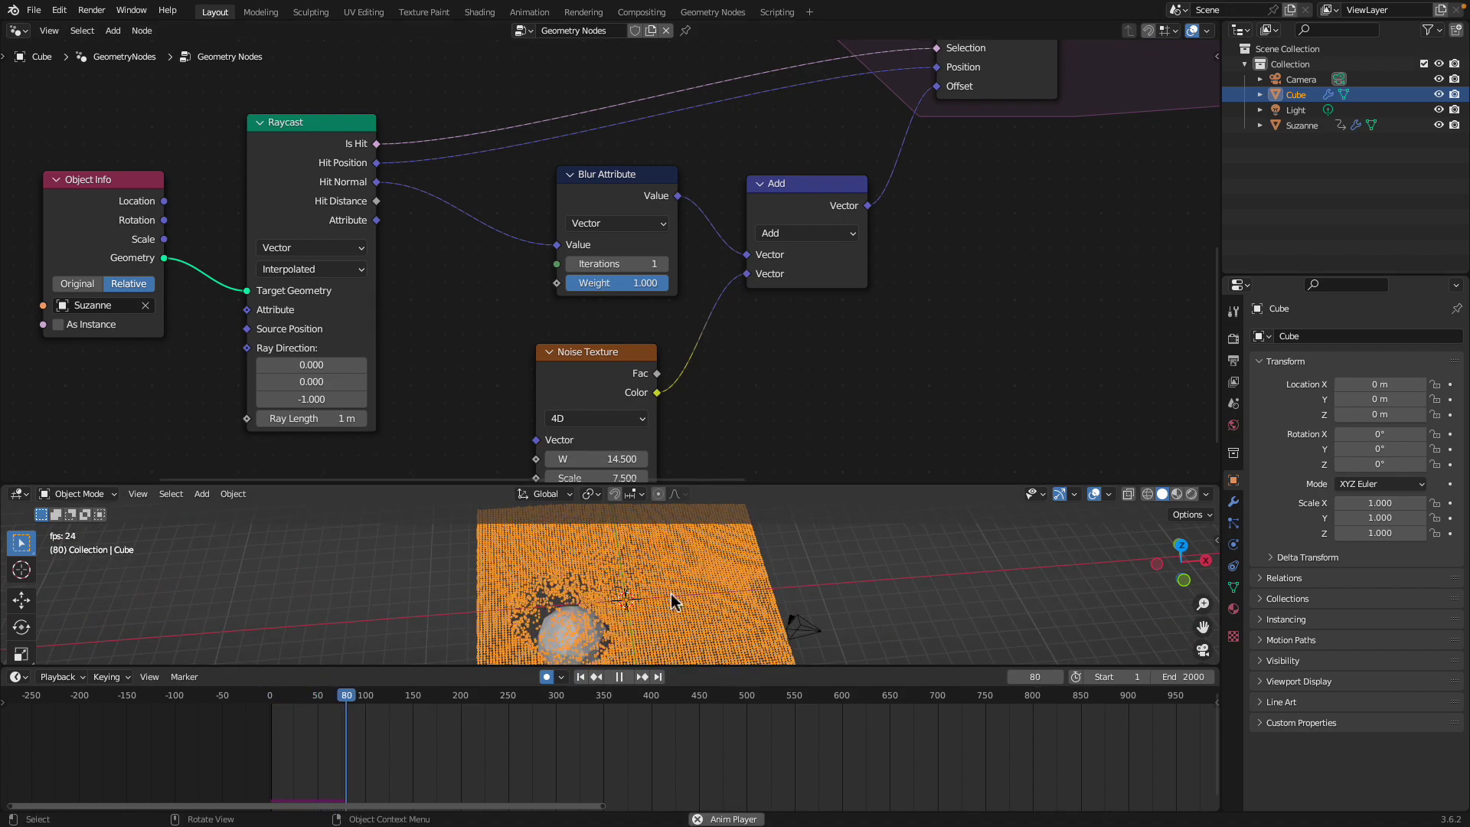
pyautogui.click(620, 677)
# Set the Raycast data type back to Float and replay the simulation from the first frame for comparison.
pyautogui.click(310, 248)
pyautogui.click(313, 268)
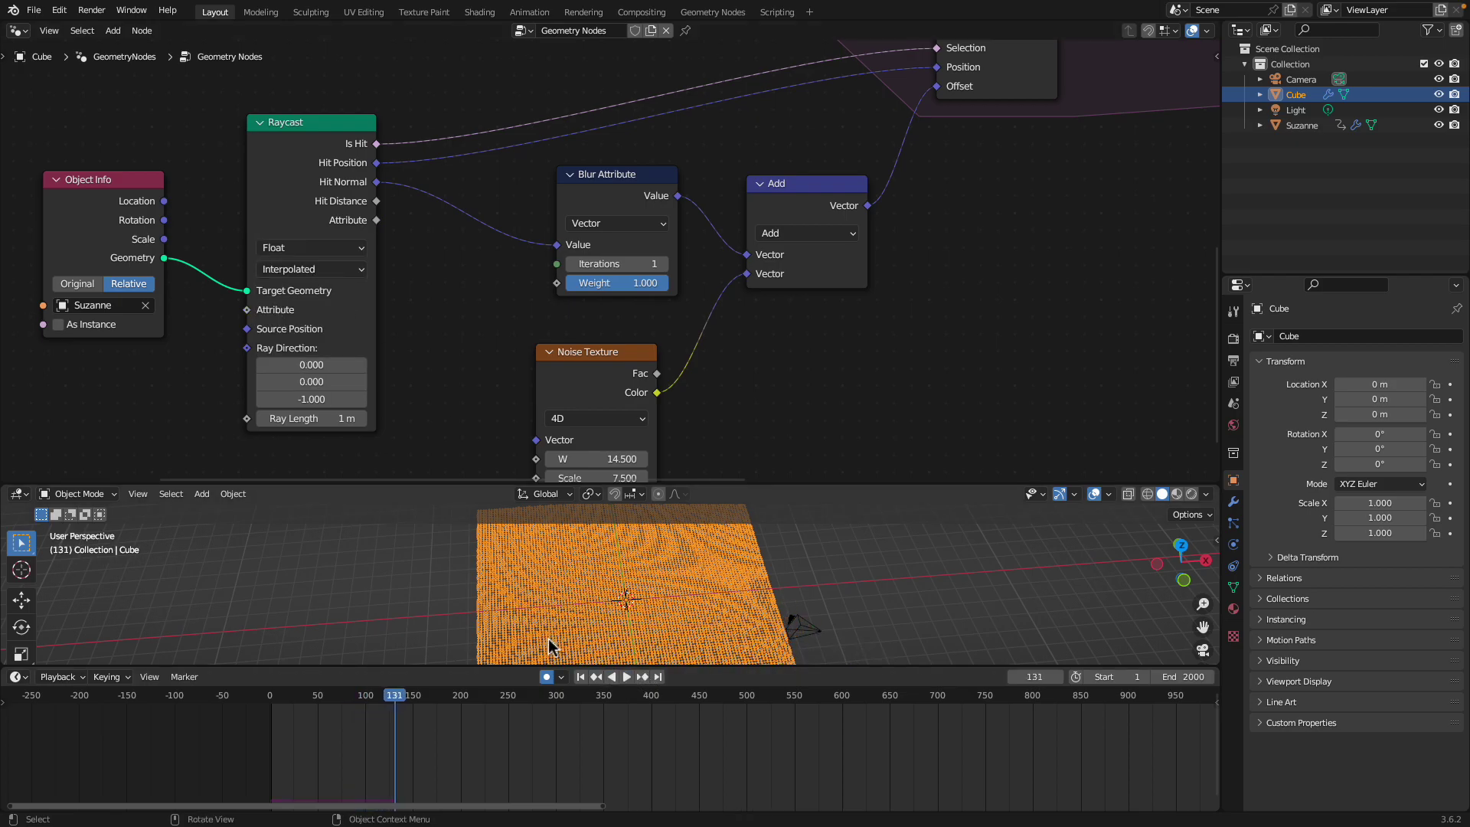
pyautogui.click(581, 678)
pyautogui.click(626, 678)
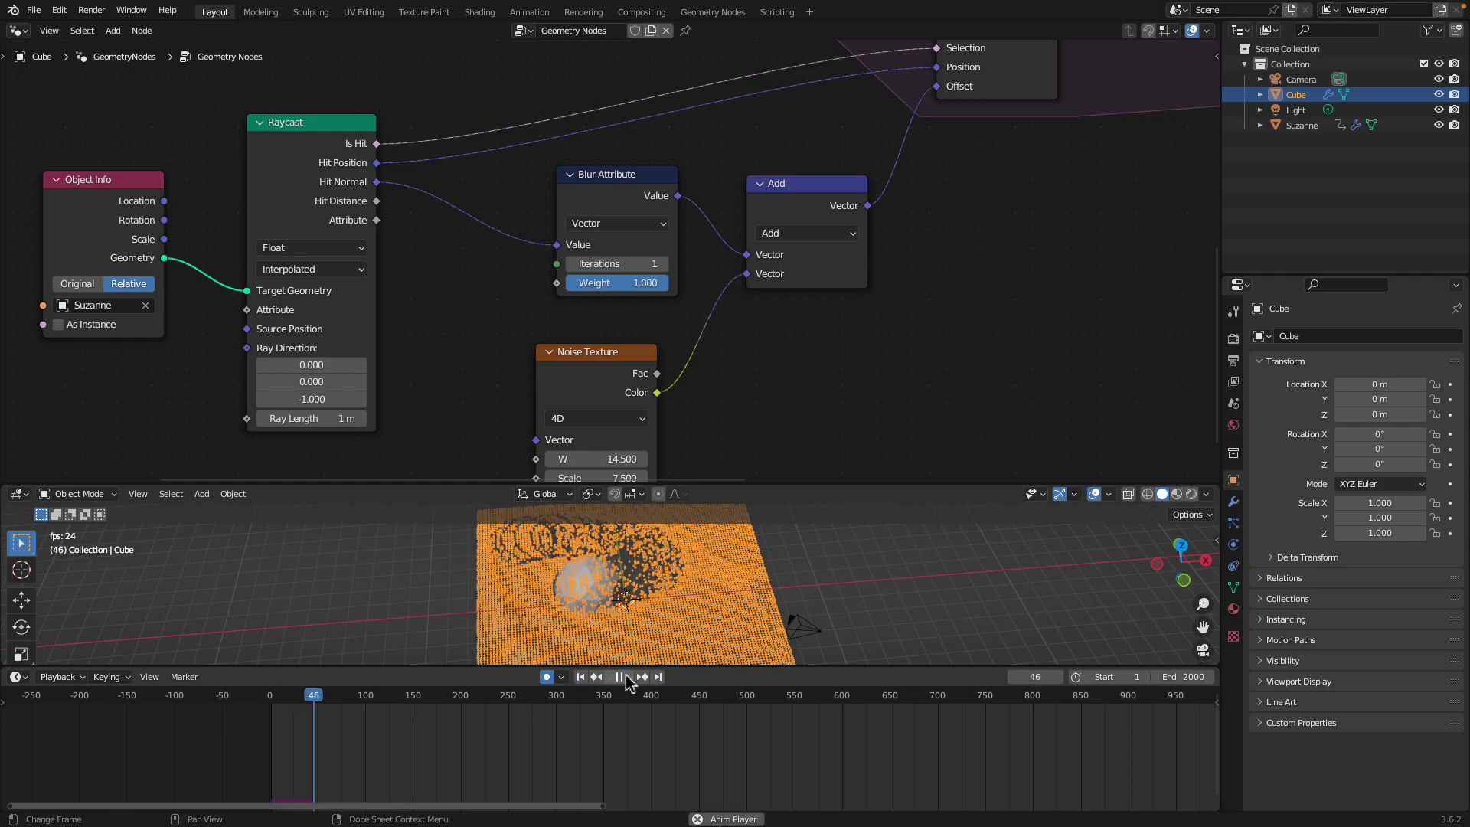
pyautogui.moveTo(630, 665); pyautogui.dragTo(629, 667)
pyautogui.moveTo(638, 371); pyautogui.dragTo(637, 383, button='middle')
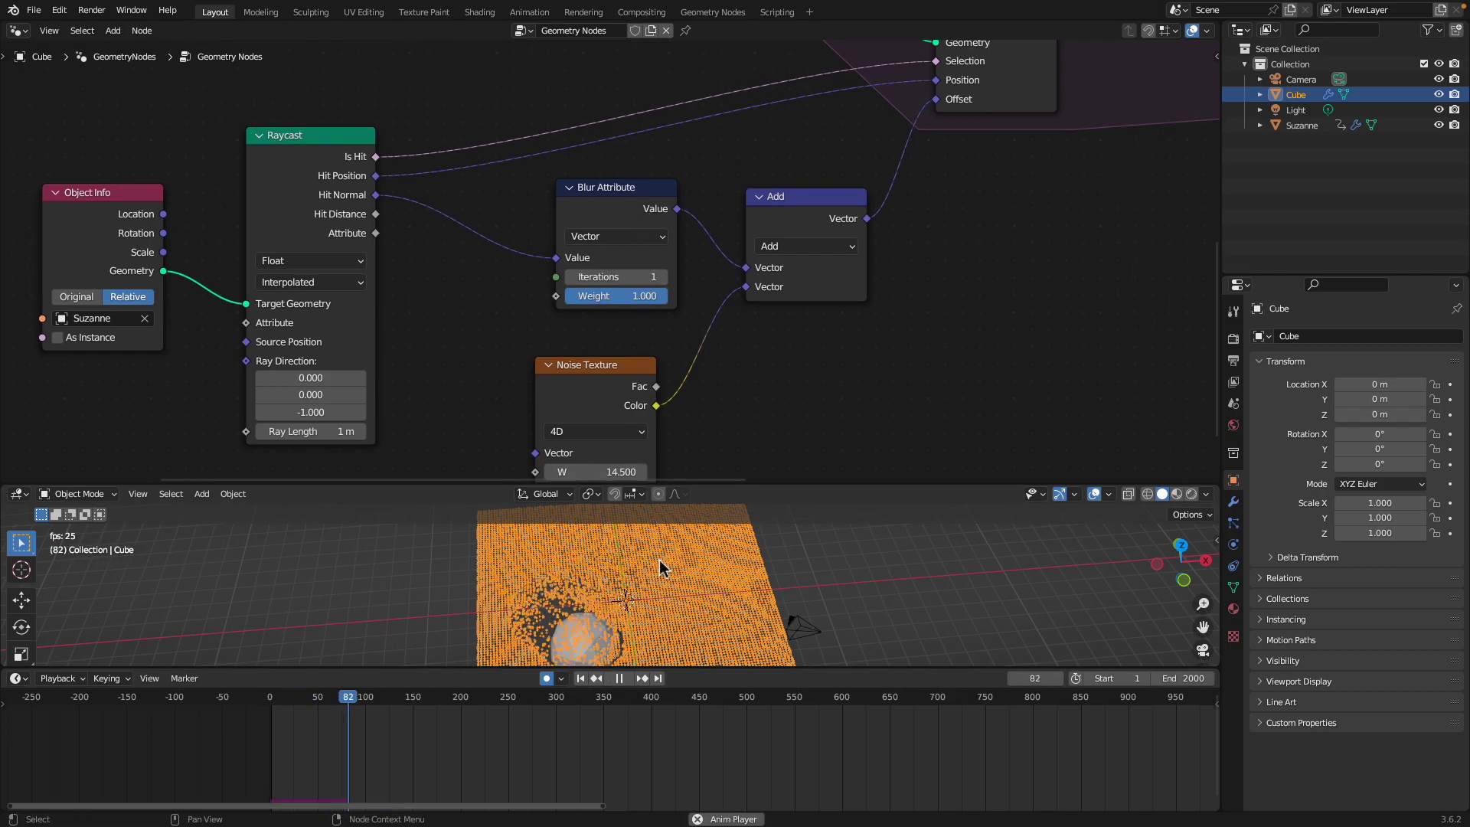
pyautogui.click(620, 678)
# Enlarge the node editor and rearrange the Object Info, Raycast and Blur Attribute nodes.
pyautogui.moveTo(833, 468); pyautogui.dragTo(789, 480, button='middle')
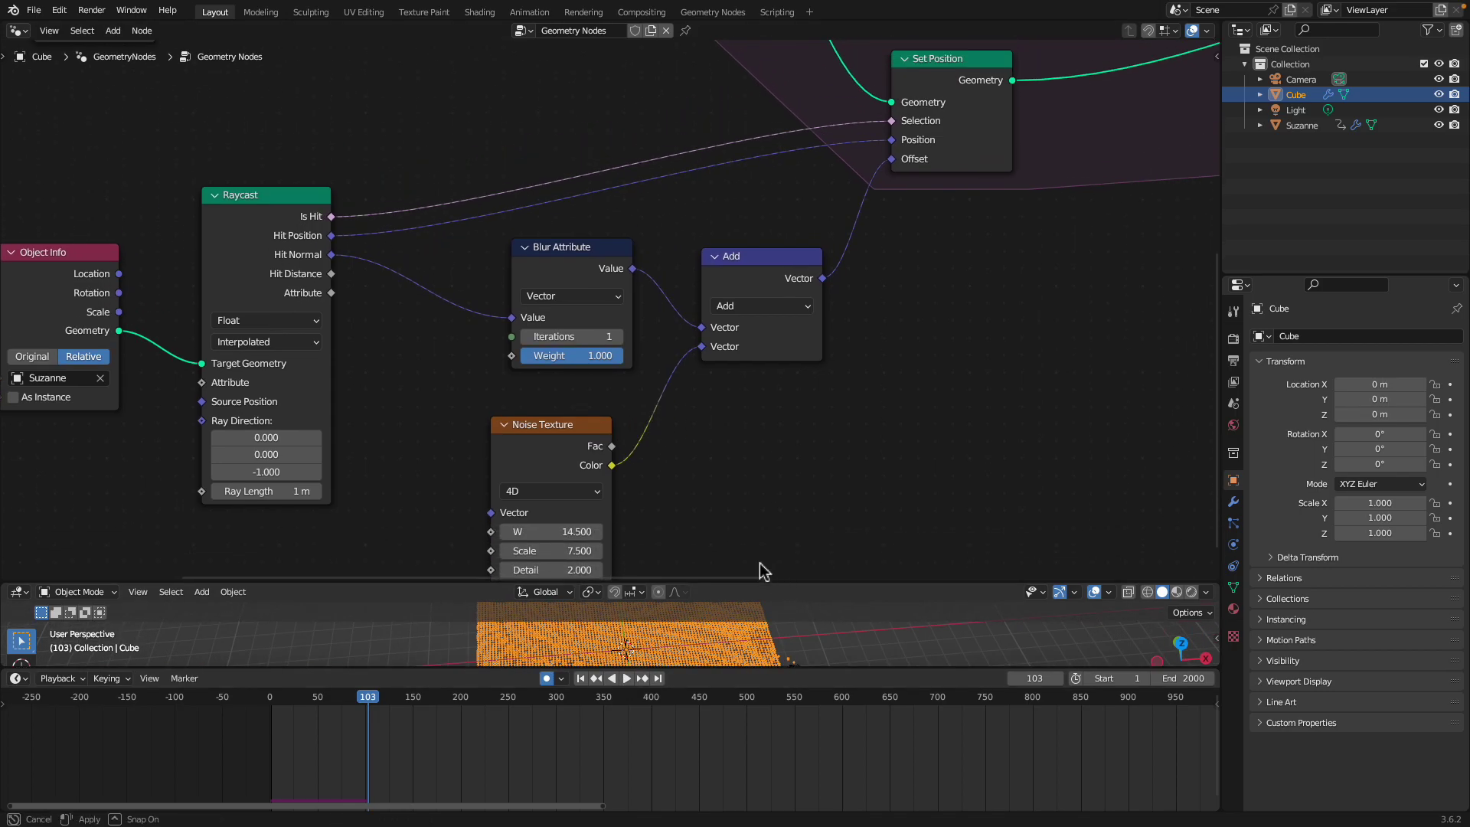
pyautogui.moveTo(785, 486); pyautogui.dragTo(785, 582)
pyautogui.scroll(-2, 342, 299)
pyautogui.moveTo(343, 286); pyautogui.dragTo(416, 274, button='middle')
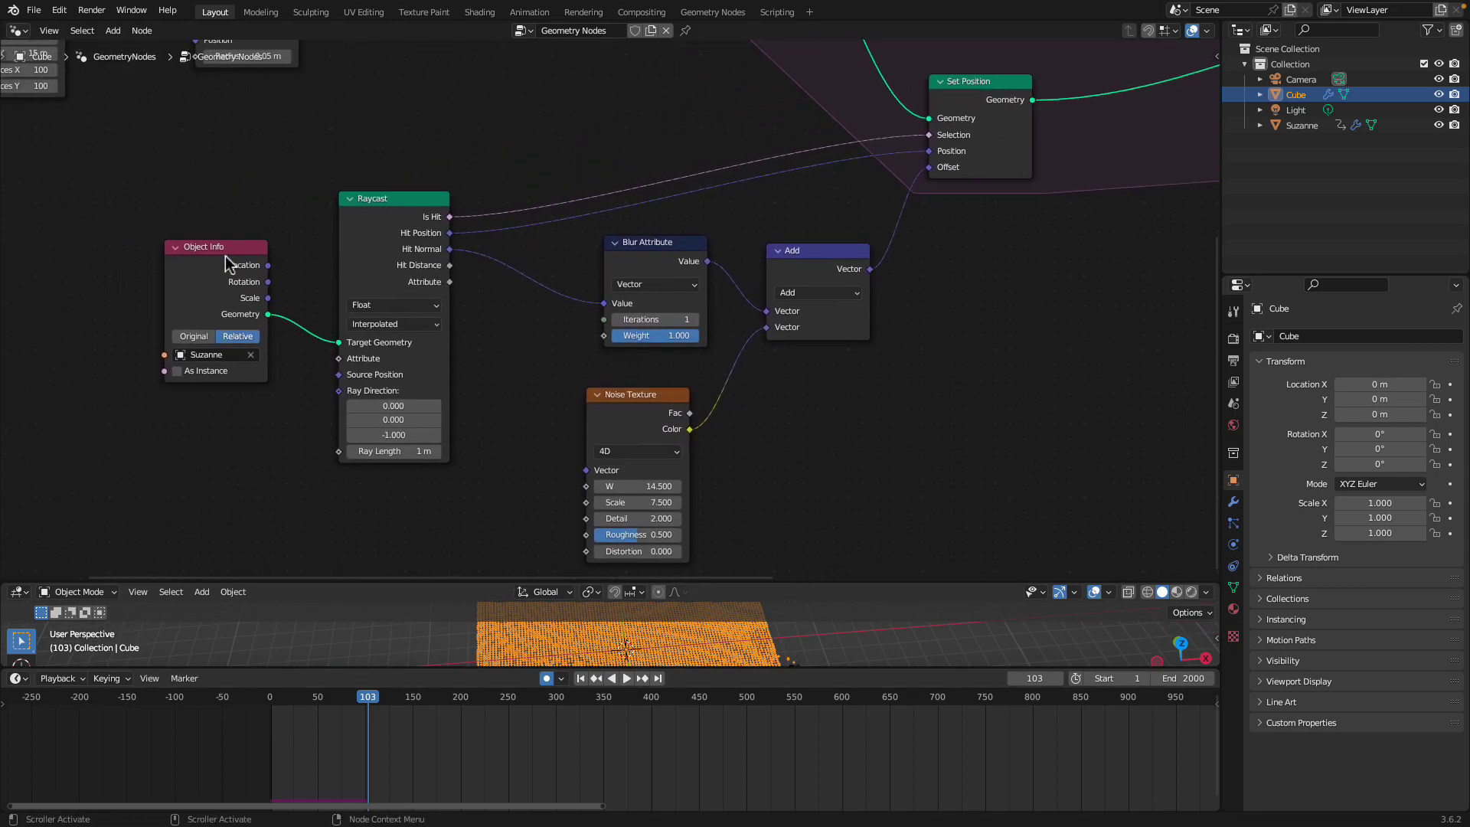
pyautogui.moveTo(225, 258); pyautogui.dragTo(234, 220)
pyautogui.moveTo(387, 221); pyautogui.dragTo(402, 214)
pyautogui.moveTo(523, 248); pyautogui.dragTo(478, 238, button='middle')
pyautogui.moveTo(579, 251); pyautogui.dragTo(557, 272)
# Reposition the Add and Noise Texture nodes that feed the Set Position offset.
pyautogui.moveTo(601, 273); pyautogui.dragTo(512, 363, button='middle')
pyautogui.moveTo(705, 336); pyautogui.dragTo(695, 318)
pyautogui.moveTo(509, 484); pyautogui.dragTo(507, 478)
pyautogui.moveTo(671, 378); pyautogui.dragTo(636, 436, button='middle')
pyautogui.moveTo(596, 384); pyautogui.dragTo(590, 399)
# Shift the Set Position, Position and Scene Time nodes slightly within the simulation zone.
pyautogui.moveTo(819, 249); pyautogui.dragTo(853, 227)
pyautogui.scroll(-1, 831, 210)
pyautogui.moveTo(829, 213); pyautogui.dragTo(704, 281, button='middle')
pyautogui.scroll(-1, 705, 287)
pyautogui.moveTo(704, 295); pyautogui.dragTo(666, 342, button='middle')
pyautogui.moveTo(821, 235); pyautogui.dragTo(817, 225)
pyautogui.moveTo(830, 296); pyautogui.dragTo(821, 274)
# Reposition the Position and Store Named Attribute nodes ahead of the simulation zone.
pyautogui.moveTo(558, 233); pyautogui.dragTo(869, 296, button='middle')
pyautogui.scroll(1, 595, 202)
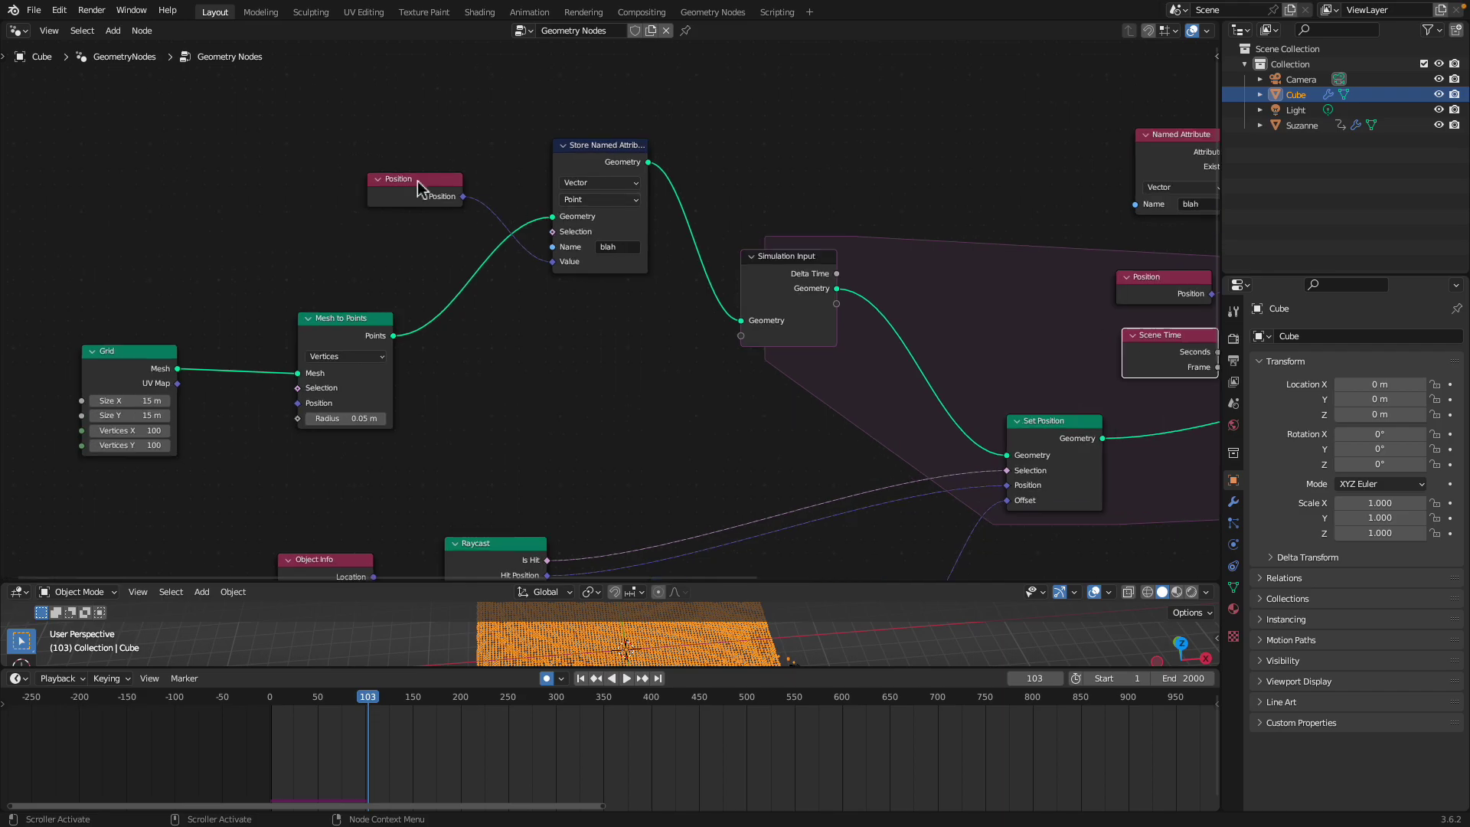
pyautogui.moveTo(417, 185); pyautogui.dragTo(407, 151)
pyautogui.scroll(3, 445, 162)
pyautogui.moveTo(591, 138); pyautogui.dragTo(590, 155)
pyautogui.scroll(-1, 492, 230)
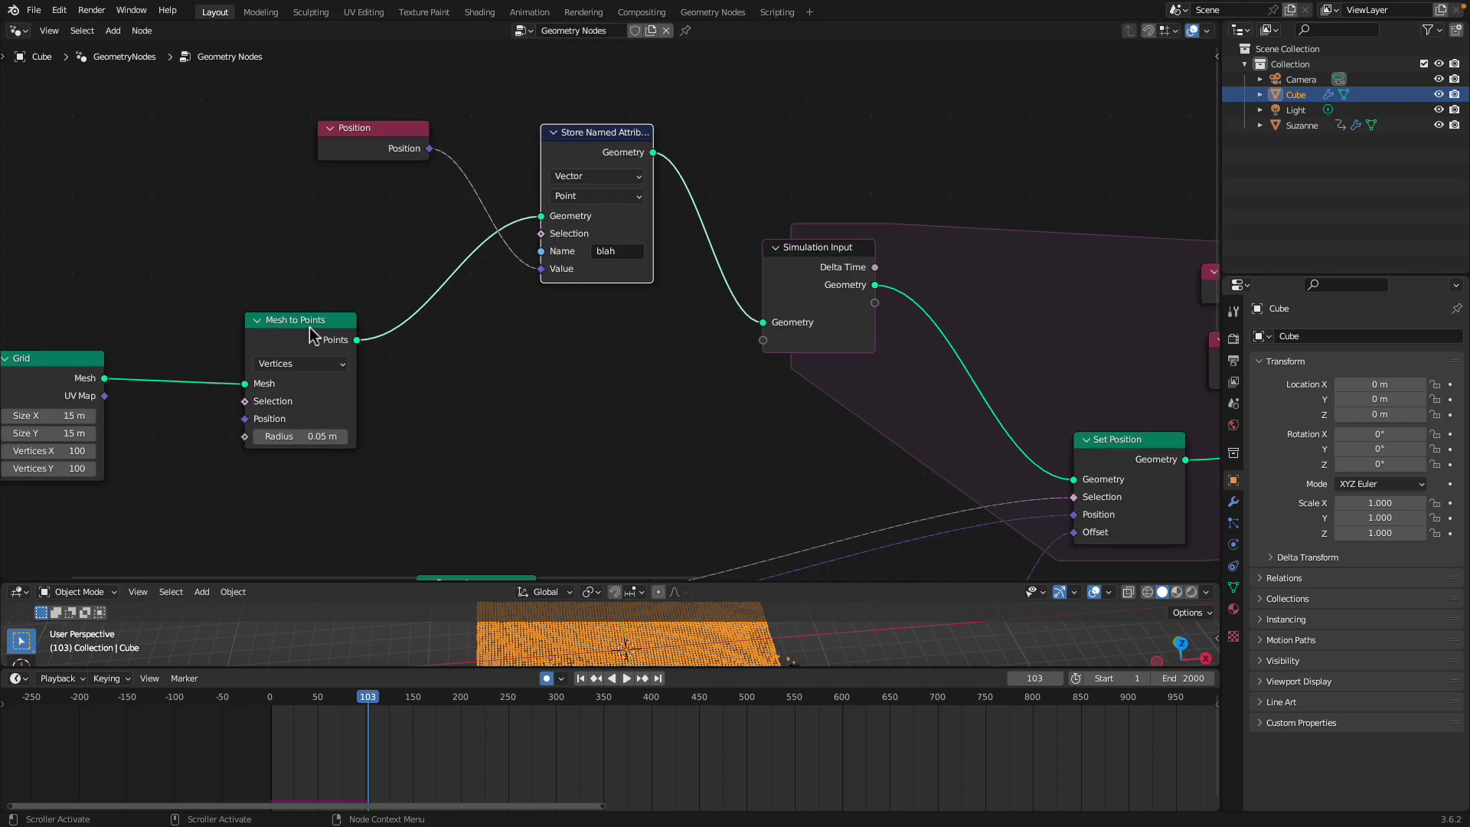
# Move the Mesh to Points and Grid nodes closer together and nearer to the Store Named Attribute node.
pyautogui.moveTo(309, 331); pyautogui.dragTo(344, 313)
pyautogui.scroll(-1, 336, 329)
pyautogui.moveTo(123, 371); pyautogui.dragTo(238, 306)
pyautogui.moveTo(268, 312); pyautogui.dragTo(250, 250, button='middle')
pyautogui.moveTo(344, 276); pyautogui.dragTo(290, 273, button='middle')
pyautogui.moveTo(310, 240); pyautogui.dragTo(323, 222)
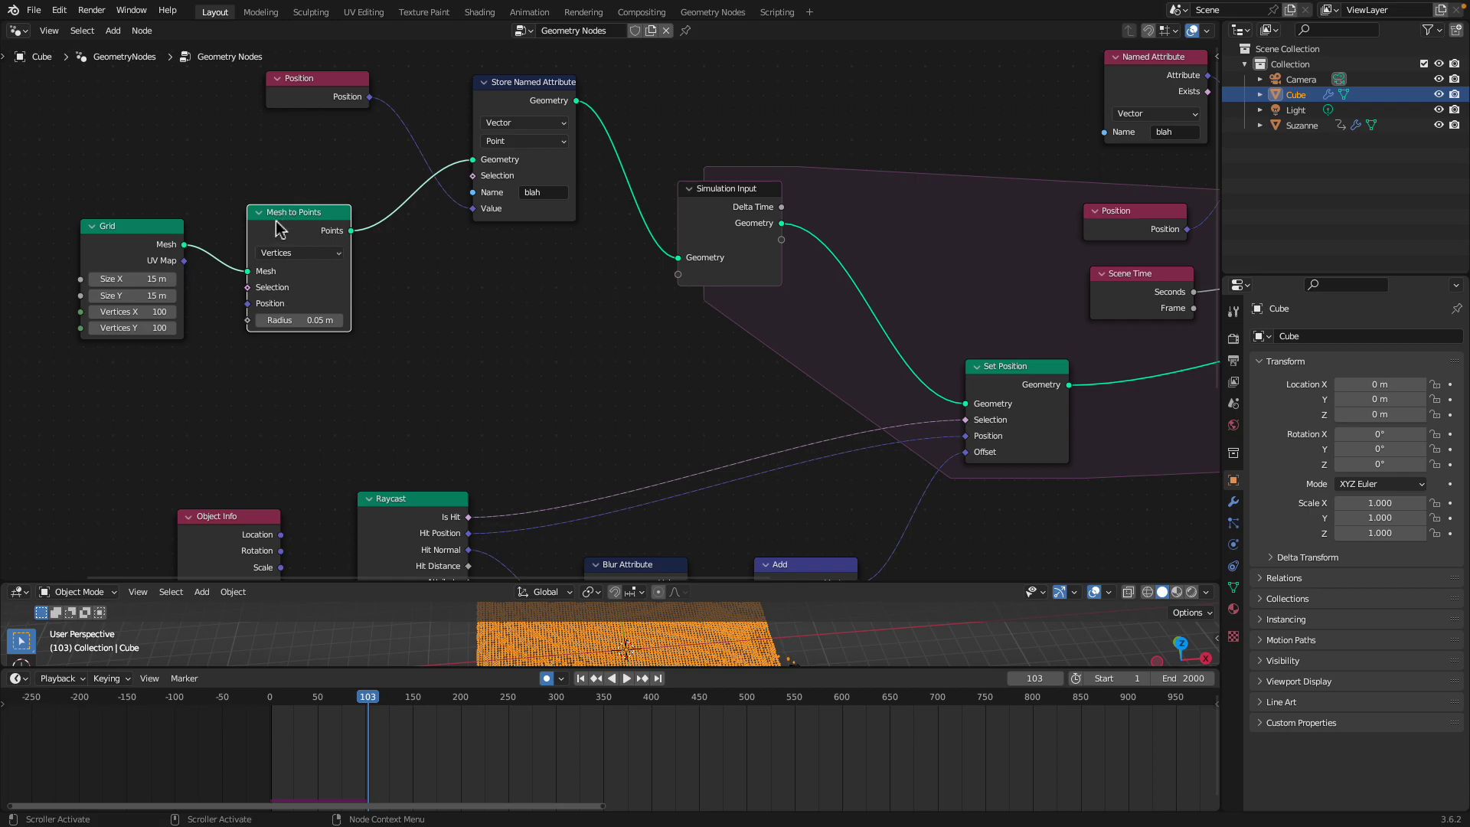
# Connect the Grid's mesh directly to the Simulation Input geometry, bypassing Mesh to Points and Store Named Attribute.
pyautogui.scroll(-2, 278, 248)
pyautogui.moveTo(290, 251); pyautogui.dragTo(249, 242, button='middle')
pyautogui.moveTo(205, 244); pyautogui.dragTo(628, 257)
# Enlarge the viewport and replay the simulation from the first frame to examine how the direct mesh deforms.
pyautogui.moveTo(690, 582); pyautogui.dragTo(704, 400)
pyautogui.hotkey('shift', 'Left')
pyautogui.click(626, 678)
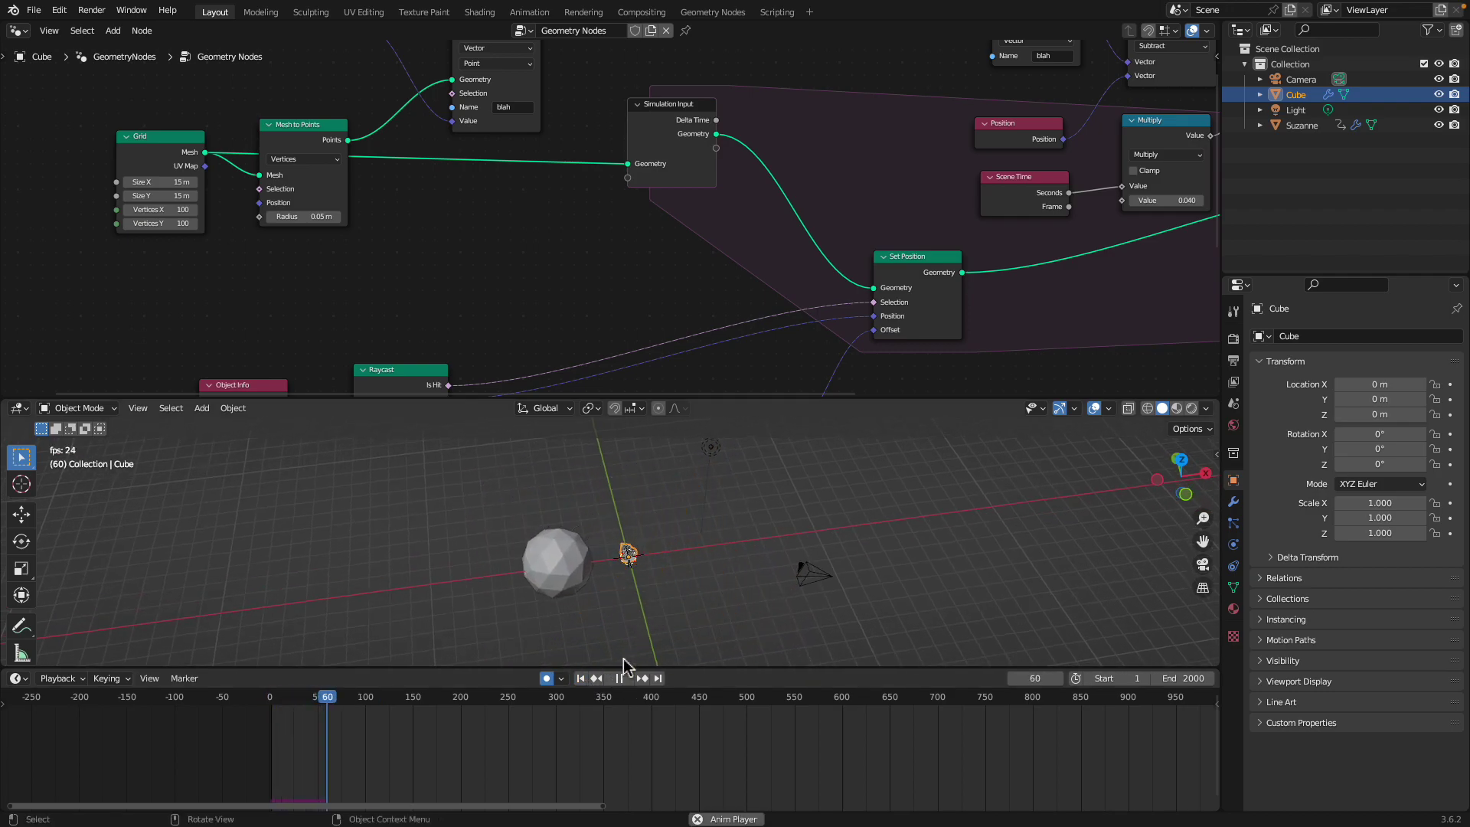
pyautogui.click(581, 678)
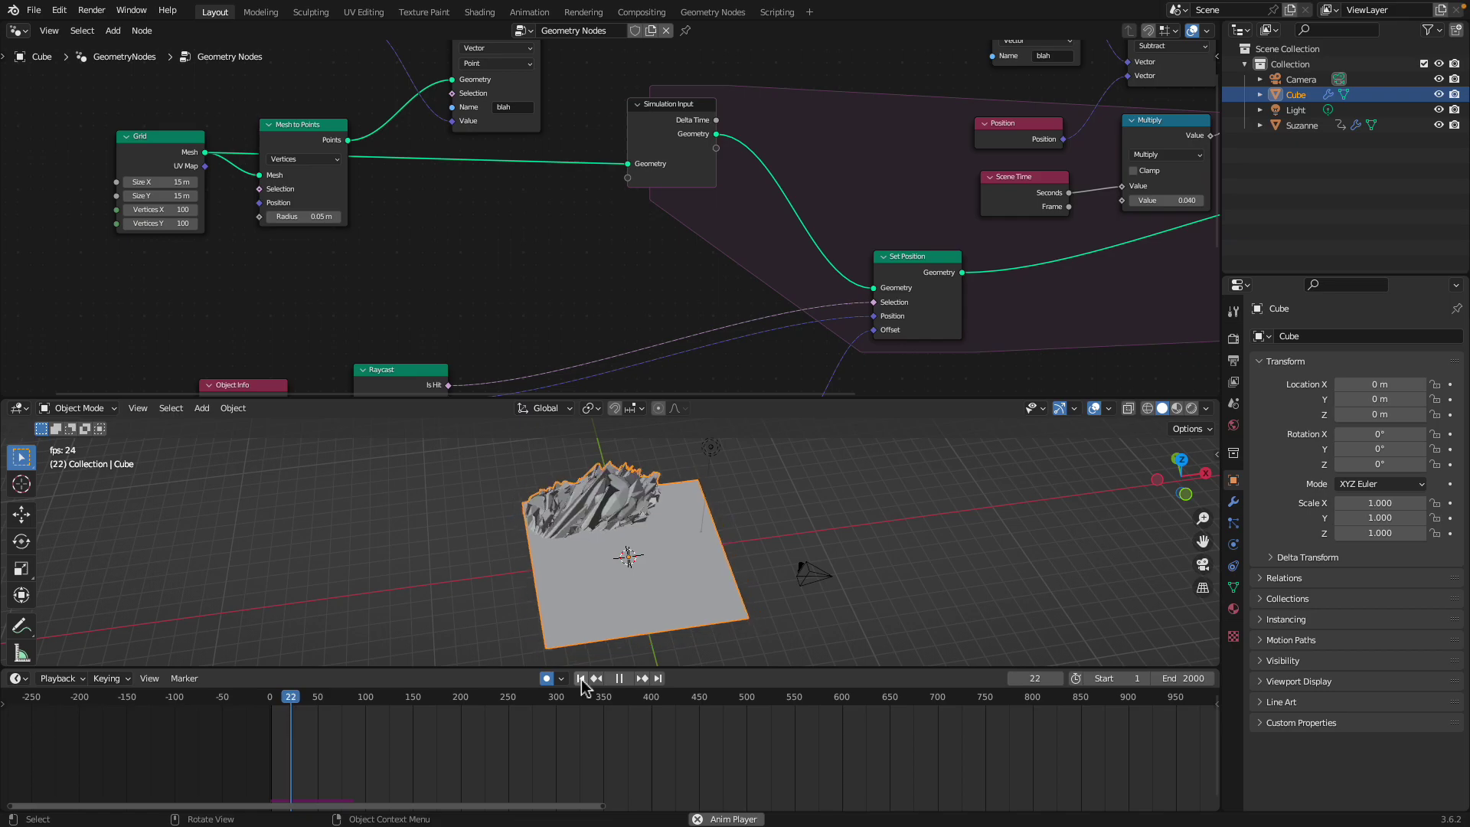
pyautogui.click(581, 679)
pyautogui.click(620, 680)
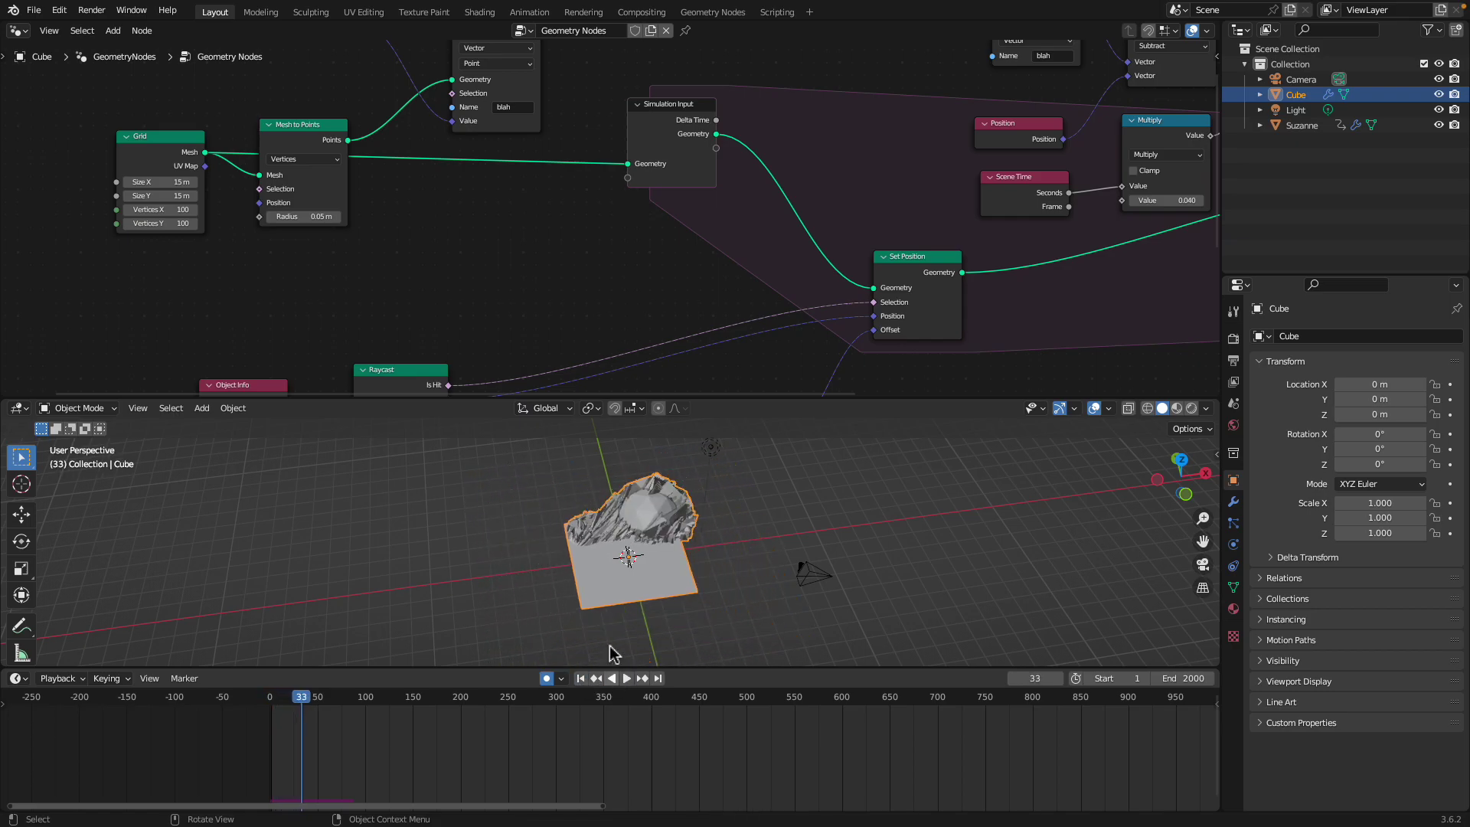
pyautogui.moveTo(570, 143); pyautogui.dragTo(542, 193, button='middle')
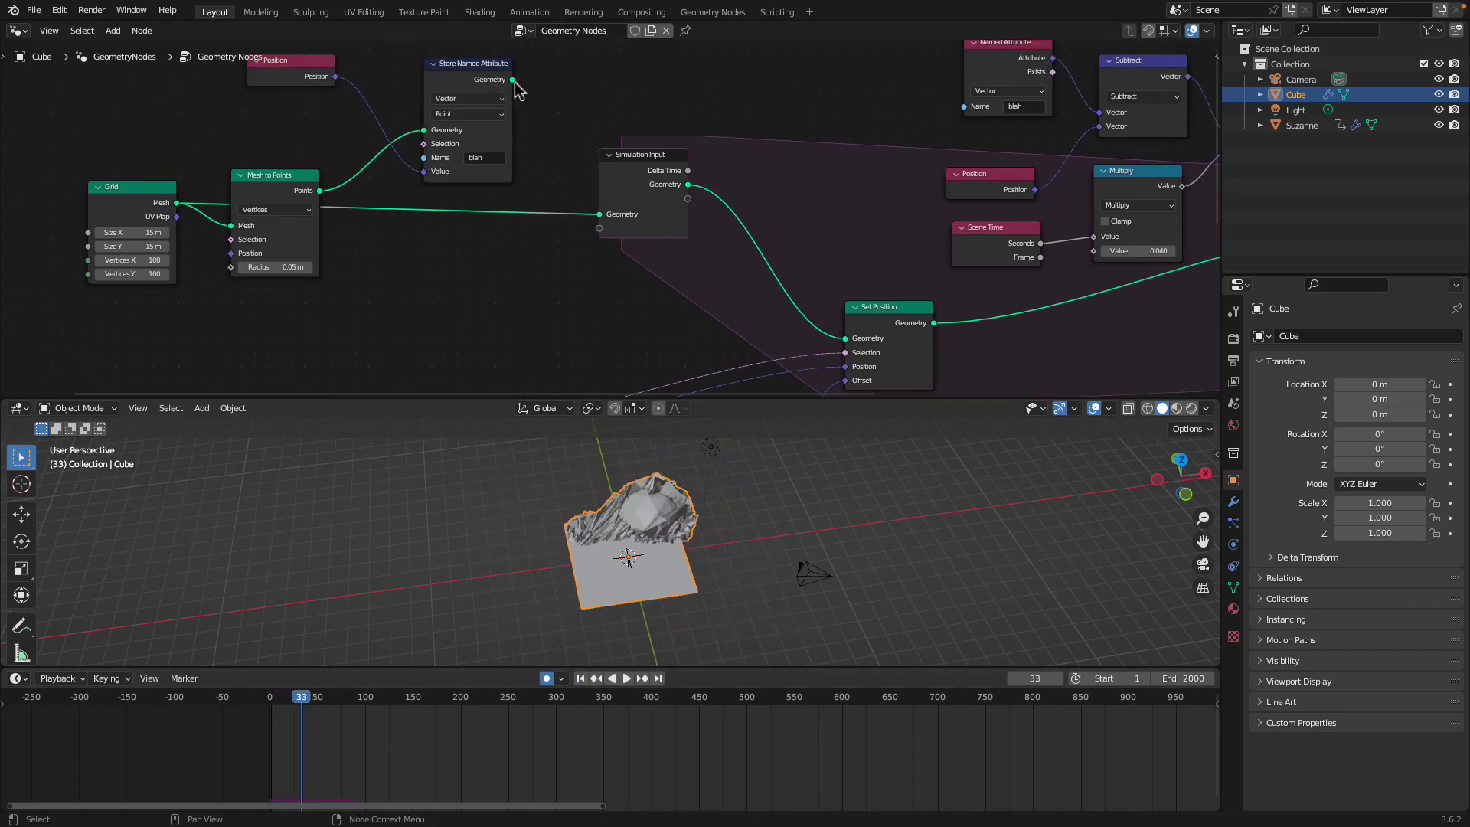
# Route the Grid's mesh through Store Named Attribute into the Simulation Input without Mesh to Points, and replay the simulation from the first frame.
pyautogui.moveTo(270, 253); pyautogui.dragTo(463, 130)
pyautogui.moveTo(513, 80); pyautogui.dragTo(600, 214)
pyautogui.click(581, 678)
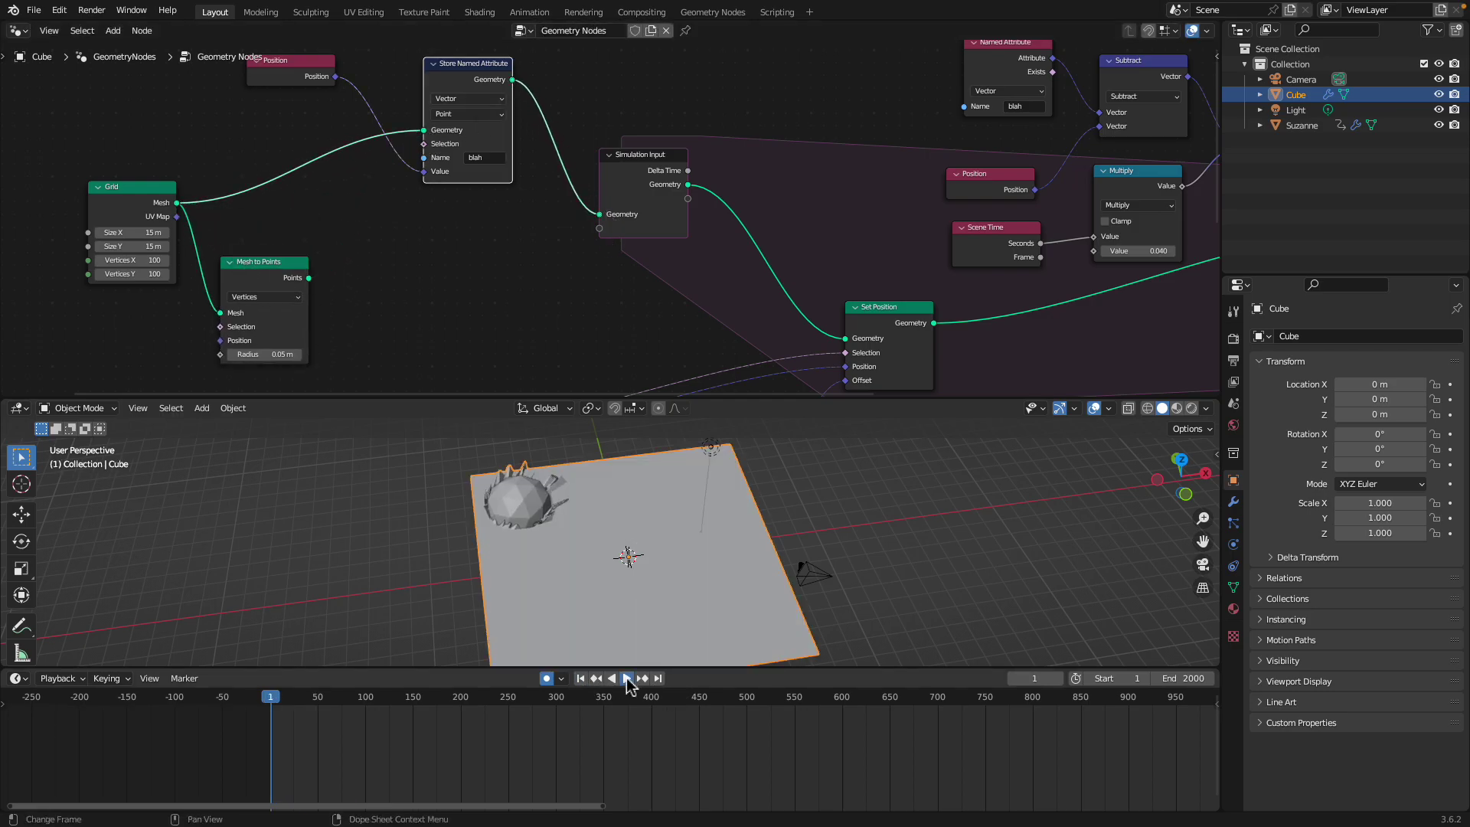
pyautogui.click(626, 678)
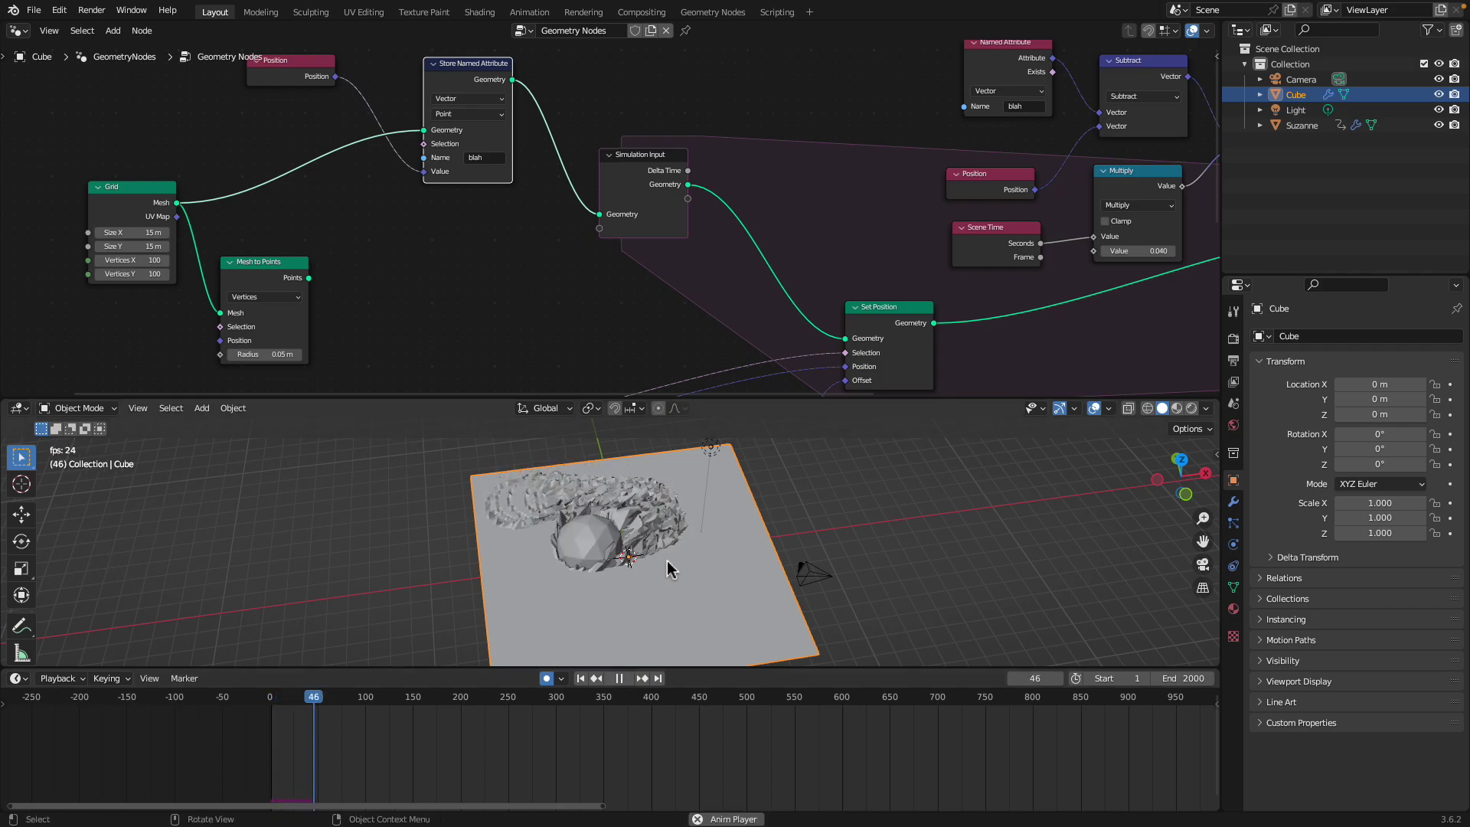
pyautogui.moveTo(677, 565); pyautogui.dragTo(594, 565, button='middle')
pyautogui.click(582, 678)
pyautogui.click(621, 679)
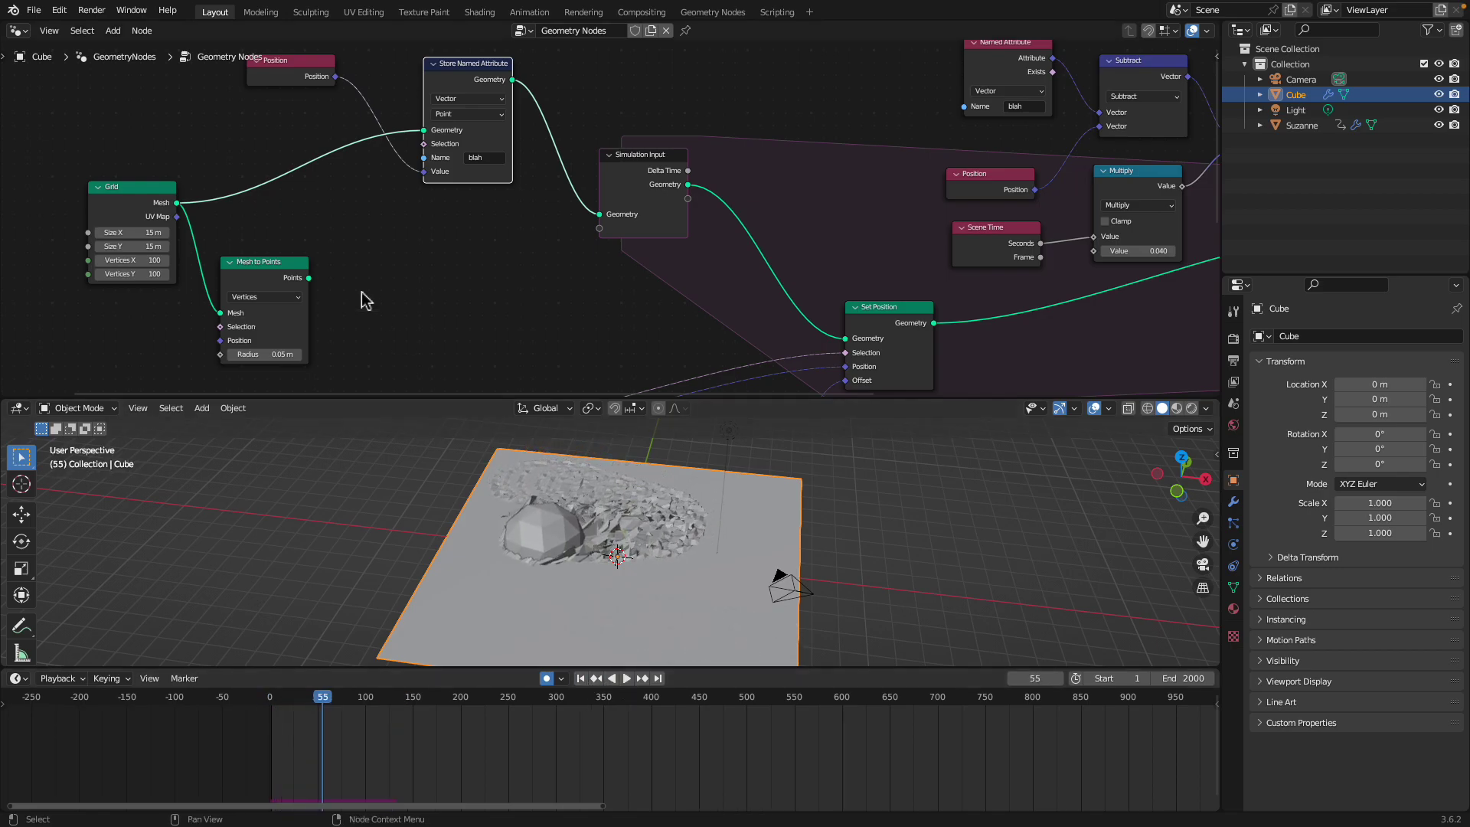
# Reinsert Mesh to Points between the Grid and Store Named Attribute nodes, and replay the simulation from the first frame.
pyautogui.moveTo(267, 260); pyautogui.dragTo(360, 246)
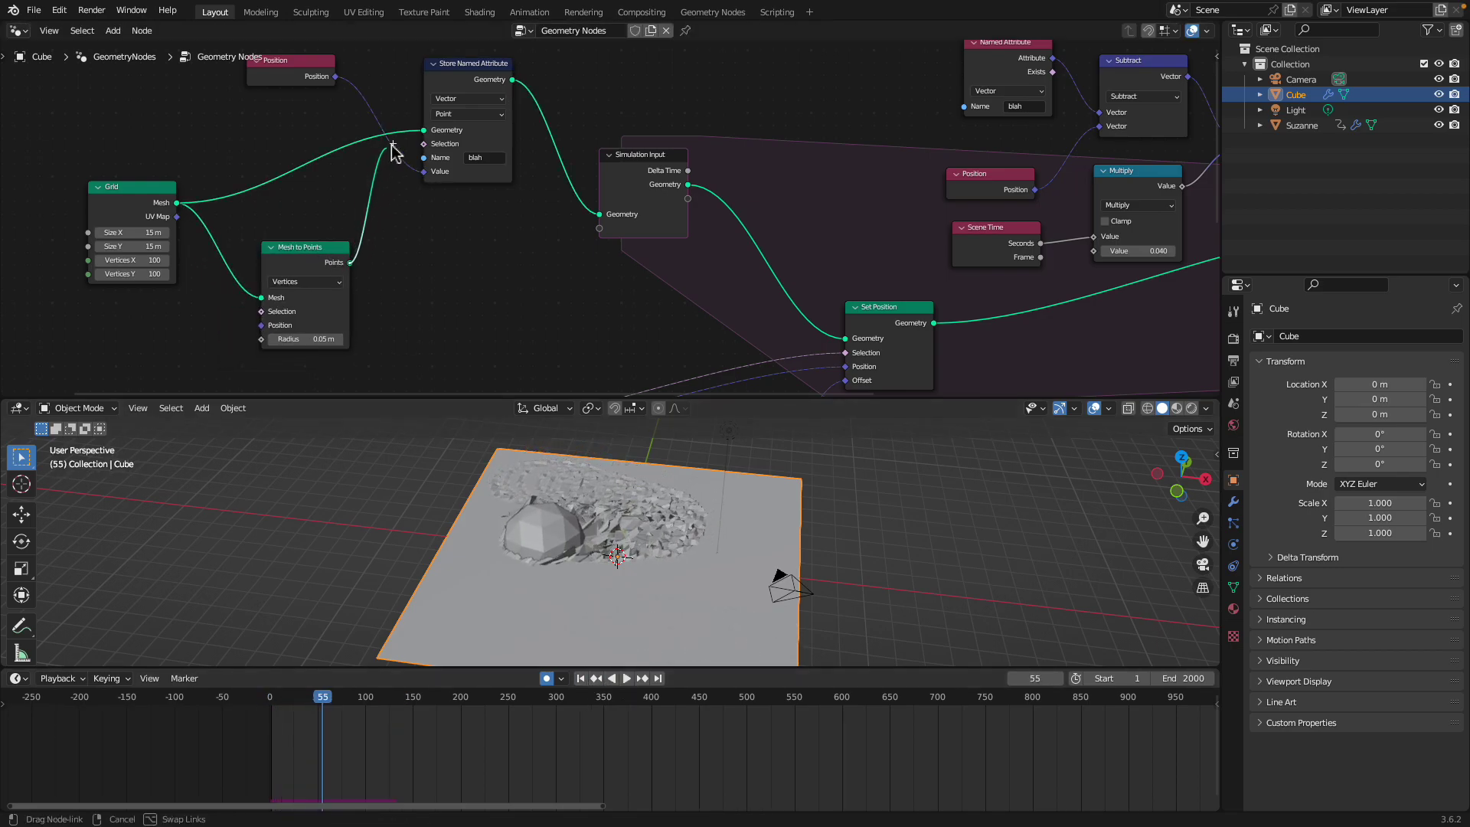
pyautogui.moveTo(424, 137); pyautogui.dragTo(423, 130)
pyautogui.moveTo(307, 248); pyautogui.dragTo(312, 224)
pyautogui.click(581, 679)
pyautogui.click(625, 679)
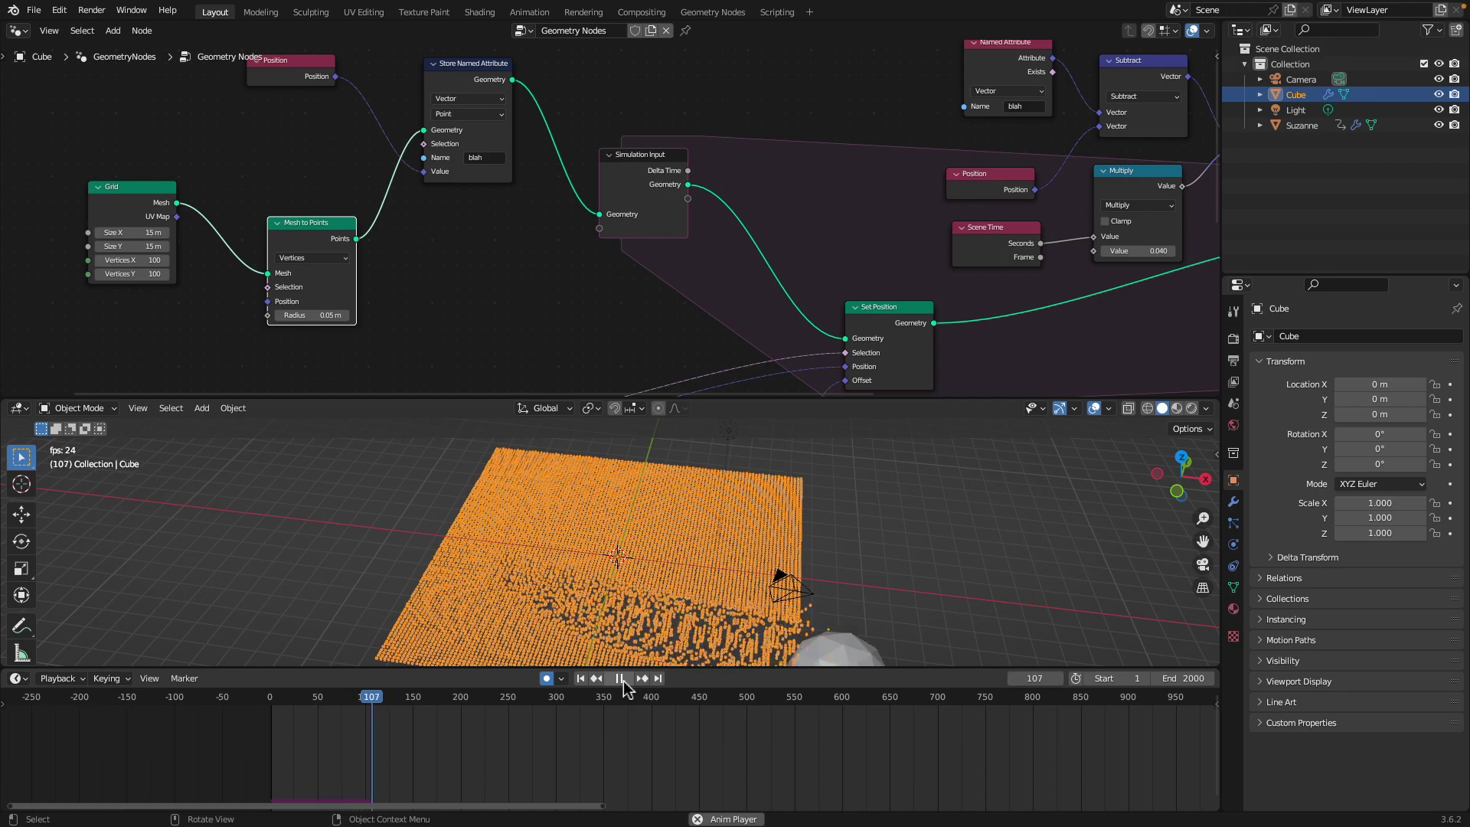
pyautogui.click(625, 679)
pyautogui.moveTo(647, 624); pyautogui.dragTo(680, 571, button='middle')
# Arrange the Position, Store Named Attribute, Mesh to Points and Grid nodes more compactly ahead of the simulation zone.
pyautogui.moveTo(301, 223); pyautogui.dragTo(297, 205)
pyautogui.moveTo(176, 220); pyautogui.dragTo(177, 292, button='middle')
pyautogui.scroll(2, 205, 274)
pyautogui.moveTo(432, 146); pyautogui.dragTo(433, 143)
pyautogui.scroll(1, 431, 184)
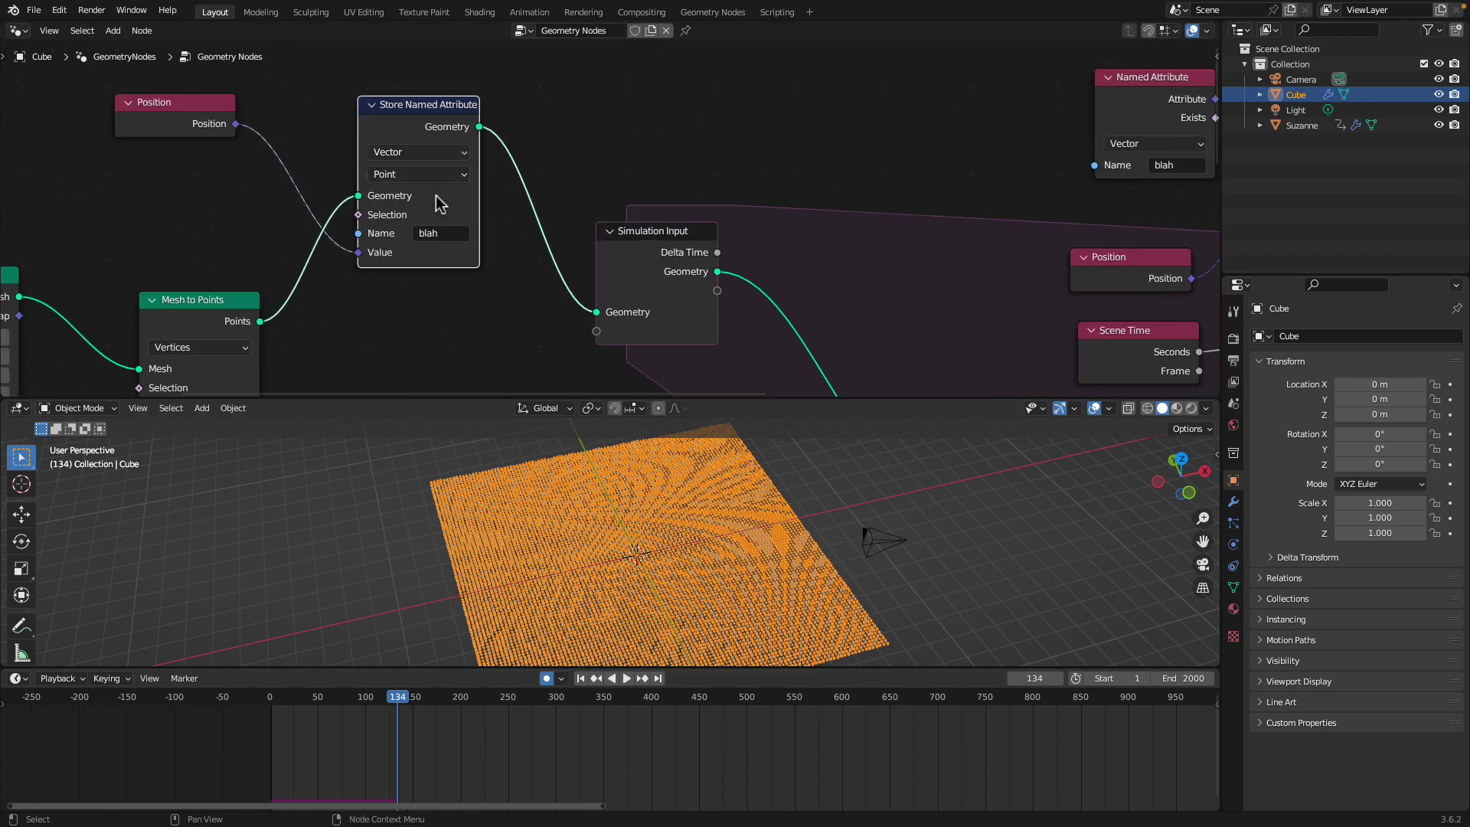
pyautogui.scroll(-1, 526, 203)
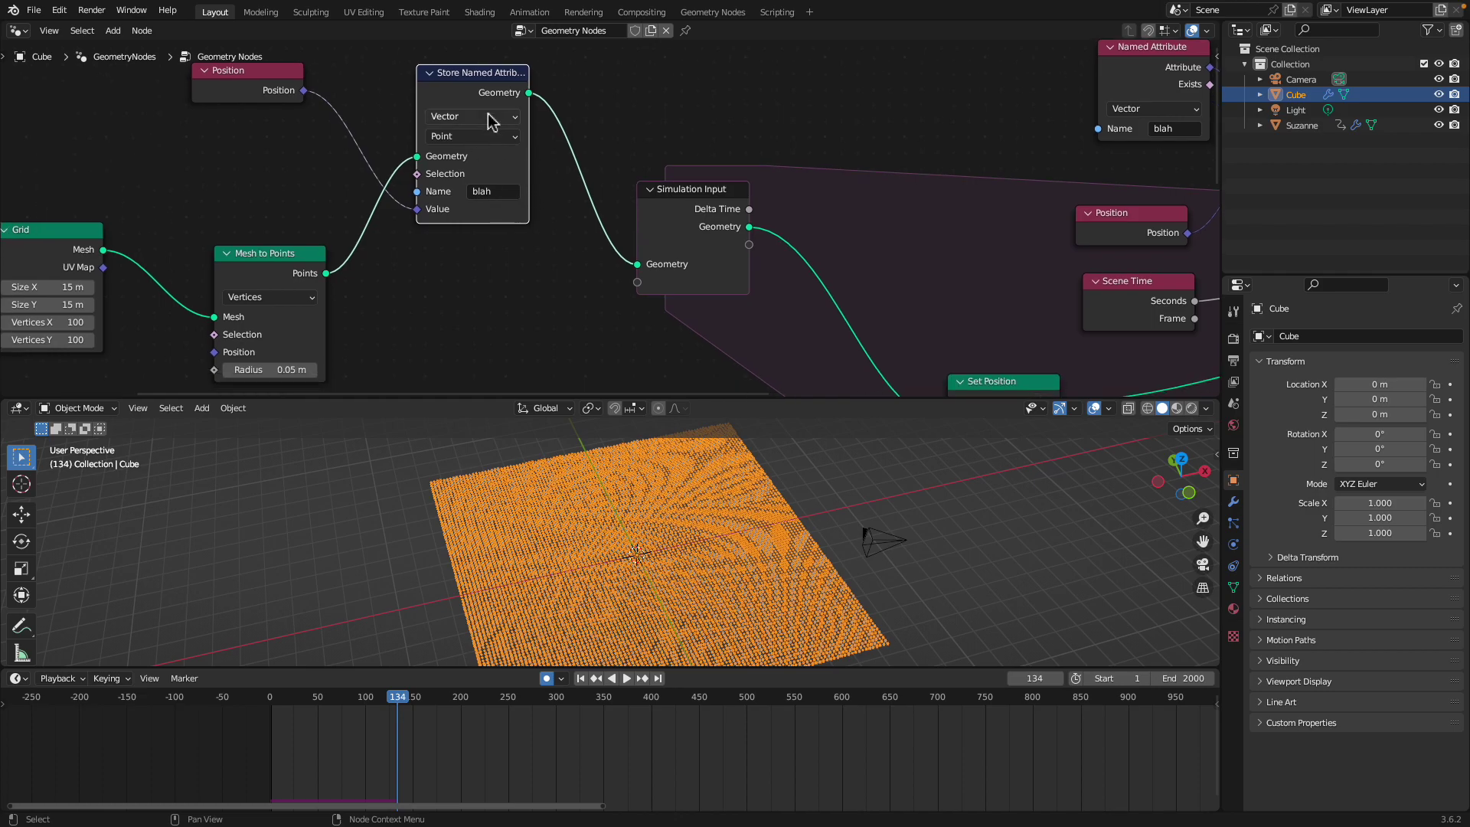
pyautogui.moveTo(478, 91); pyautogui.dragTo(486, 105)
pyautogui.moveTo(475, 106); pyautogui.dragTo(481, 127, button='middle')
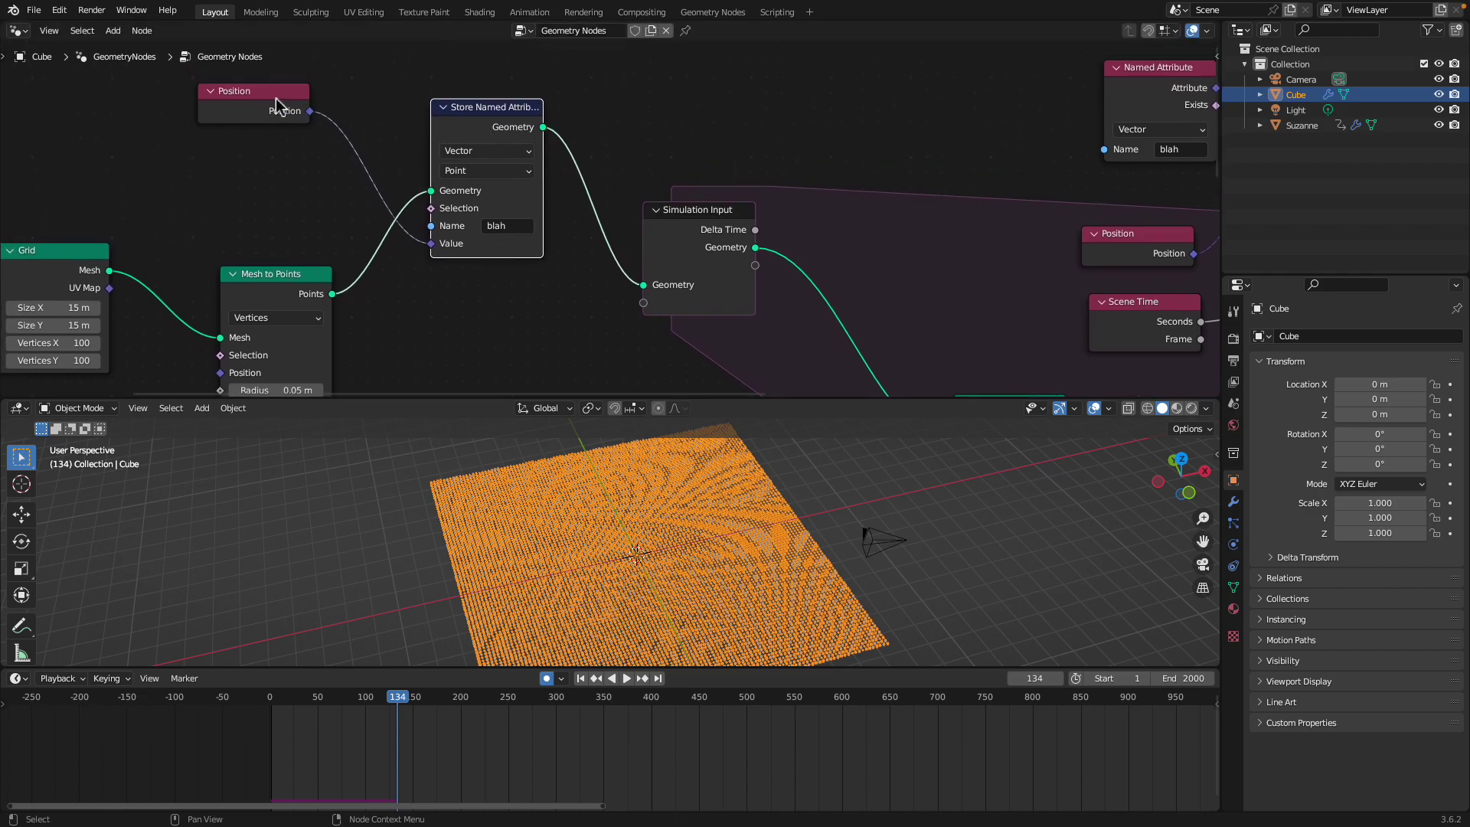
pyautogui.moveTo(275, 102); pyautogui.dragTo(304, 140)
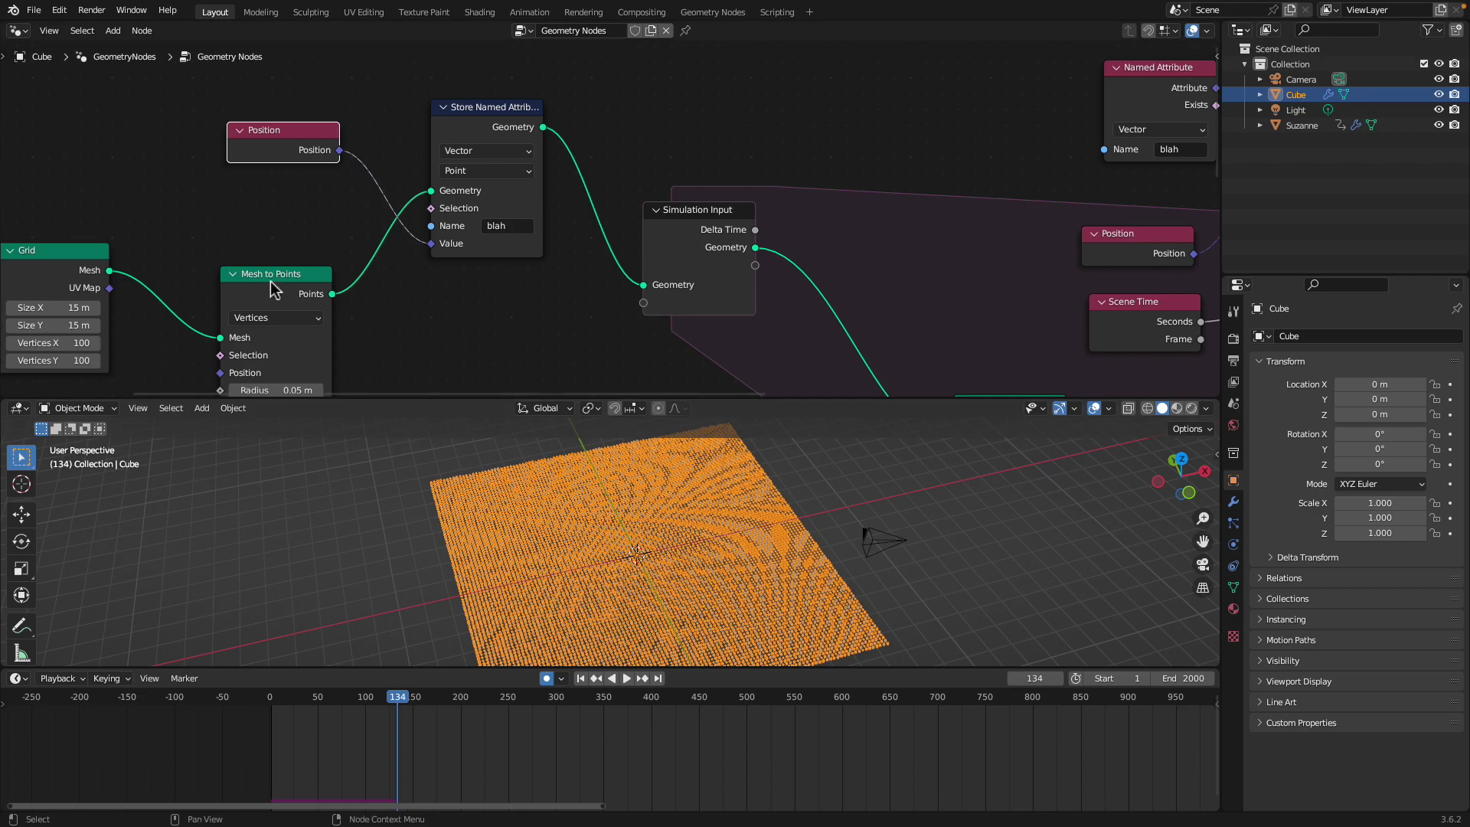
pyautogui.moveTo(273, 290); pyautogui.dragTo(284, 259)
pyautogui.moveTo(108, 262); pyautogui.dragTo(143, 240)
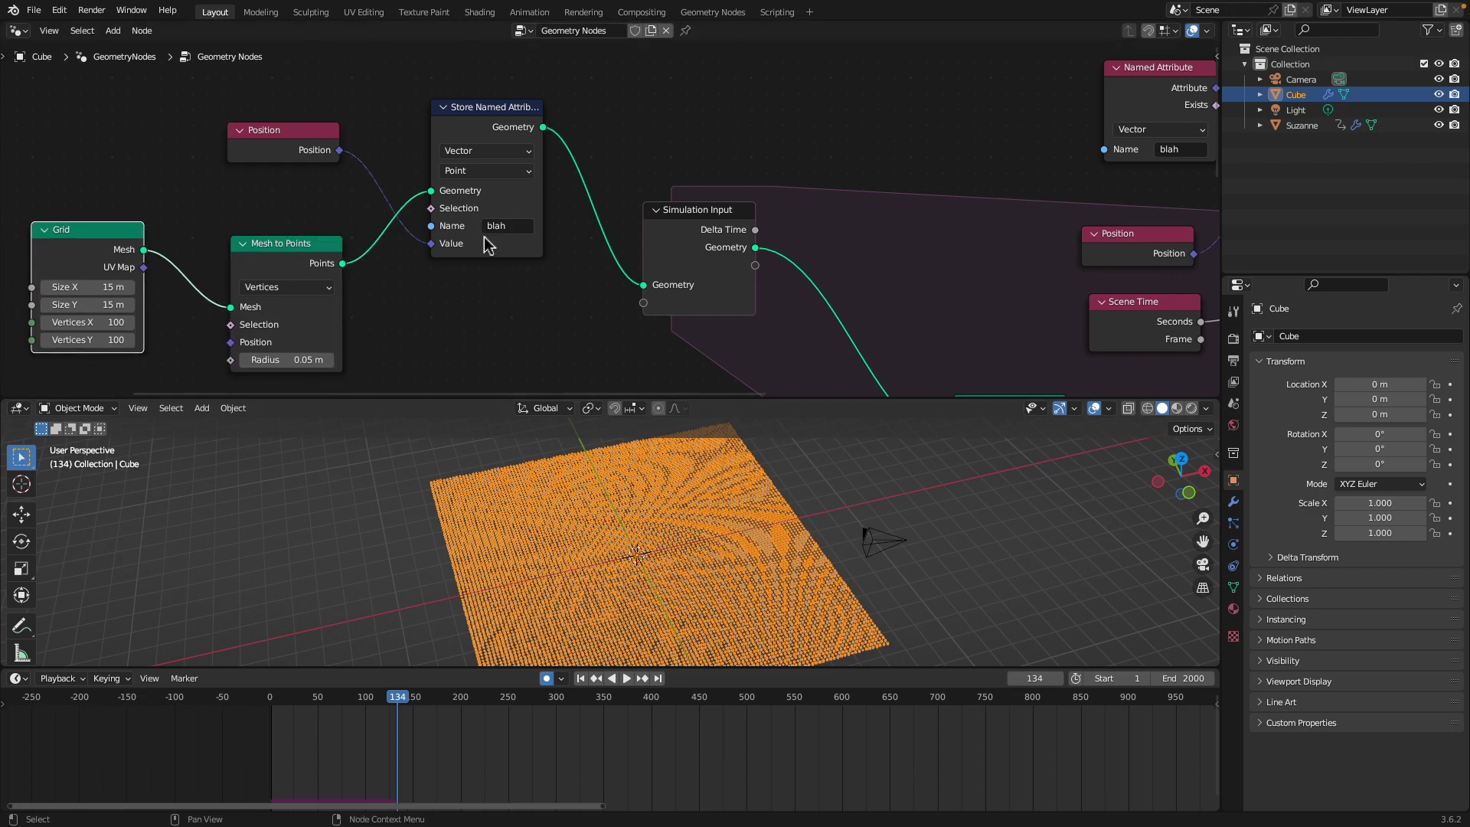
pyautogui.moveTo(492, 131); pyautogui.dragTo(481, 128)
# Move the Set Position node that follows the Simulation Input slightly within the simulation zone.
pyautogui.click(680, 229)
pyautogui.moveTo(717, 202); pyautogui.dragTo(476, 186, button='middle')
pyautogui.scroll(-1, 477, 186)
pyautogui.moveTo(572, 213); pyautogui.dragTo(396, 173, button='middle')
pyautogui.moveTo(589, 346); pyautogui.dragTo(567, 289)
pyautogui.scroll(-2, 551, 318)
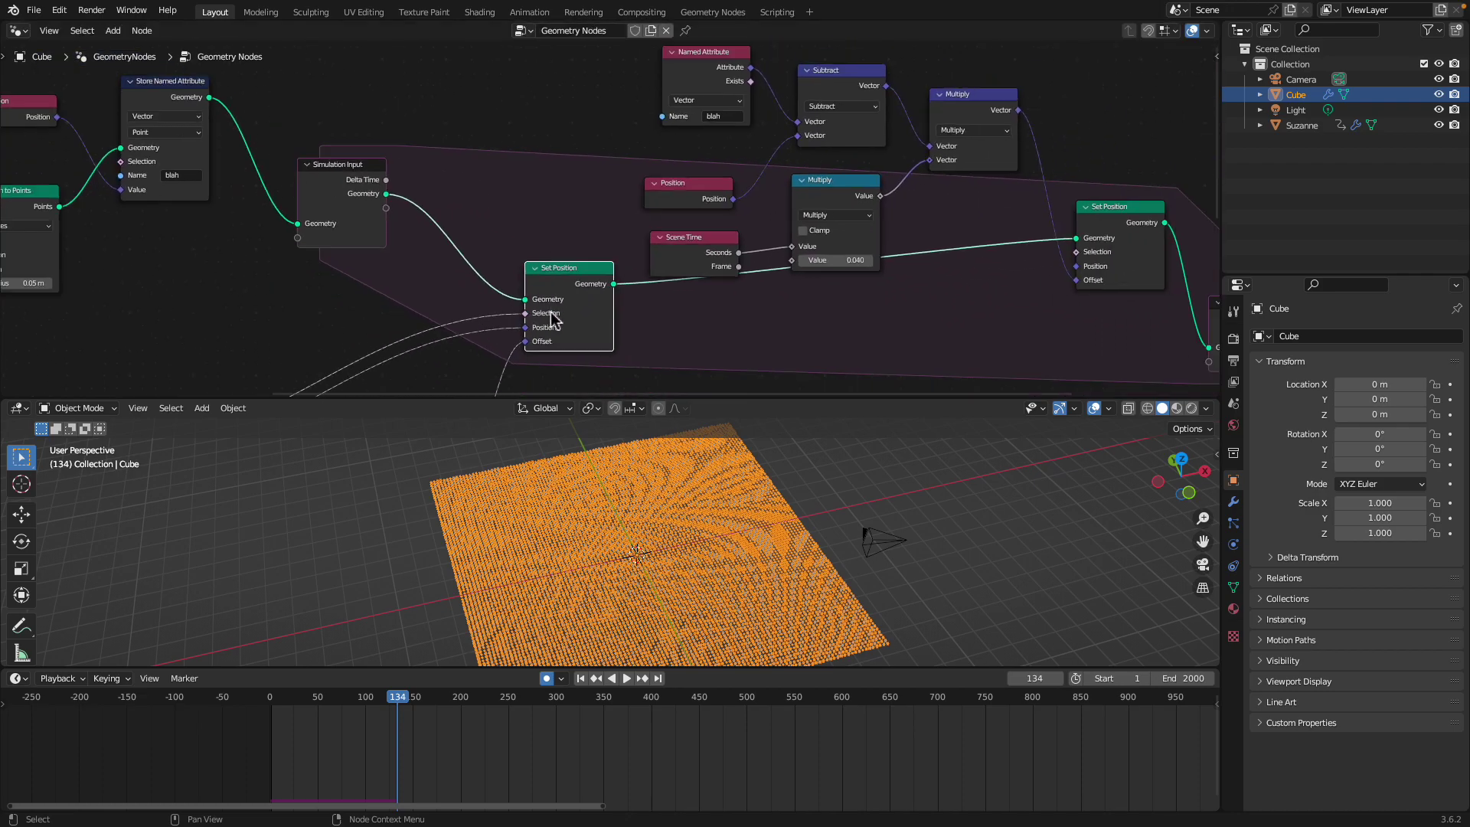
pyautogui.moveTo(554, 287); pyautogui.dragTo(565, 267, button='middle')
pyautogui.moveTo(569, 247); pyautogui.dragTo(557, 232)
pyautogui.moveTo(576, 251); pyautogui.dragTo(518, 174, button='middle')
pyautogui.scroll(3, 451, 298)
pyautogui.scroll(1, 518, 173)
pyautogui.moveTo(653, 247); pyautogui.dragTo(764, 296, button='middle')
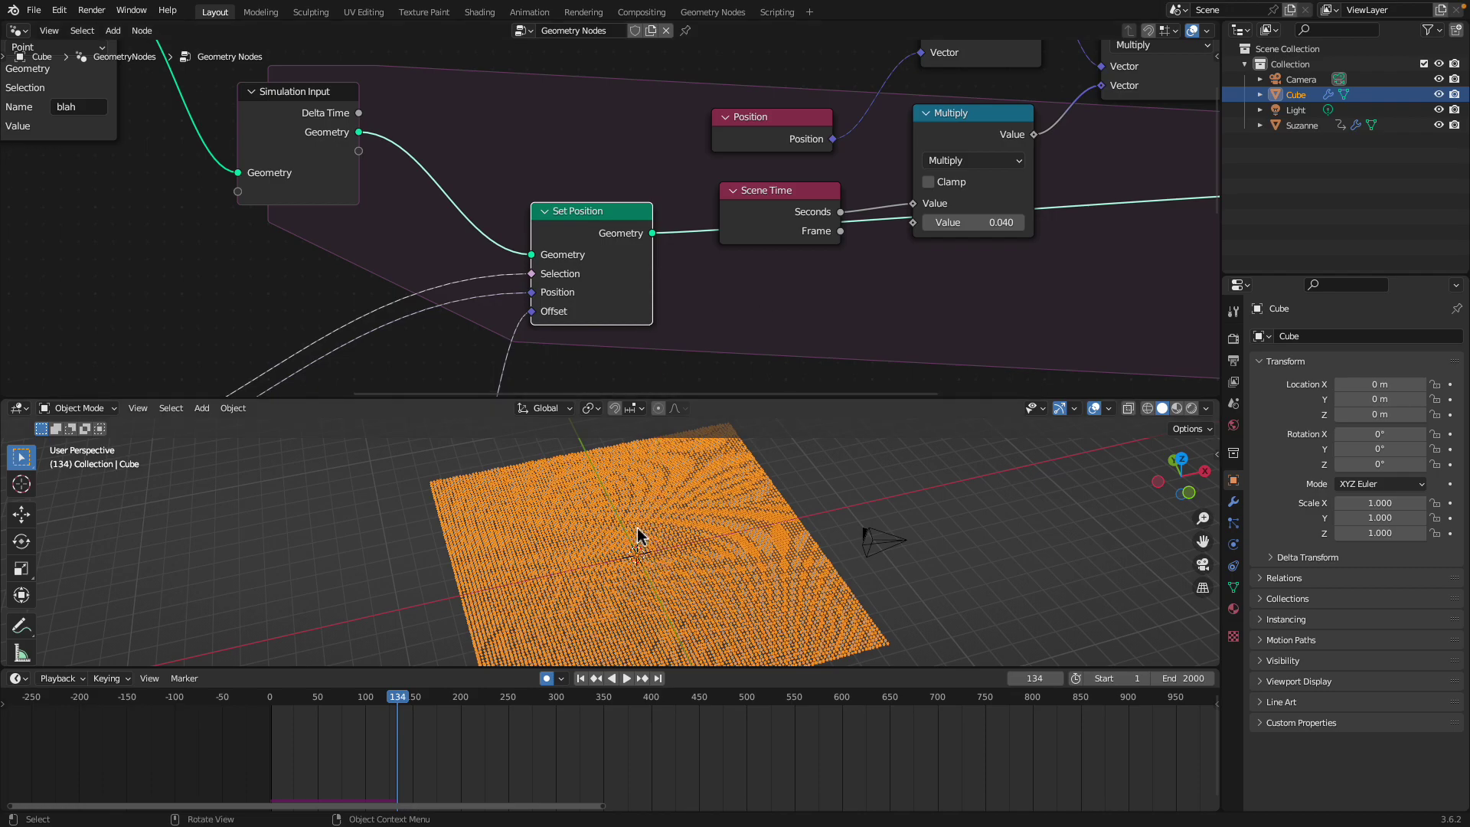
# Examine how the Raycast hit outputs, Blur Attribute and Add nodes feed the first Set Position node.
pyautogui.scroll(-1, 643, 538)
pyautogui.moveTo(377, 301); pyautogui.dragTo(479, 138, button='middle')
pyautogui.scroll(-3, 487, 214)
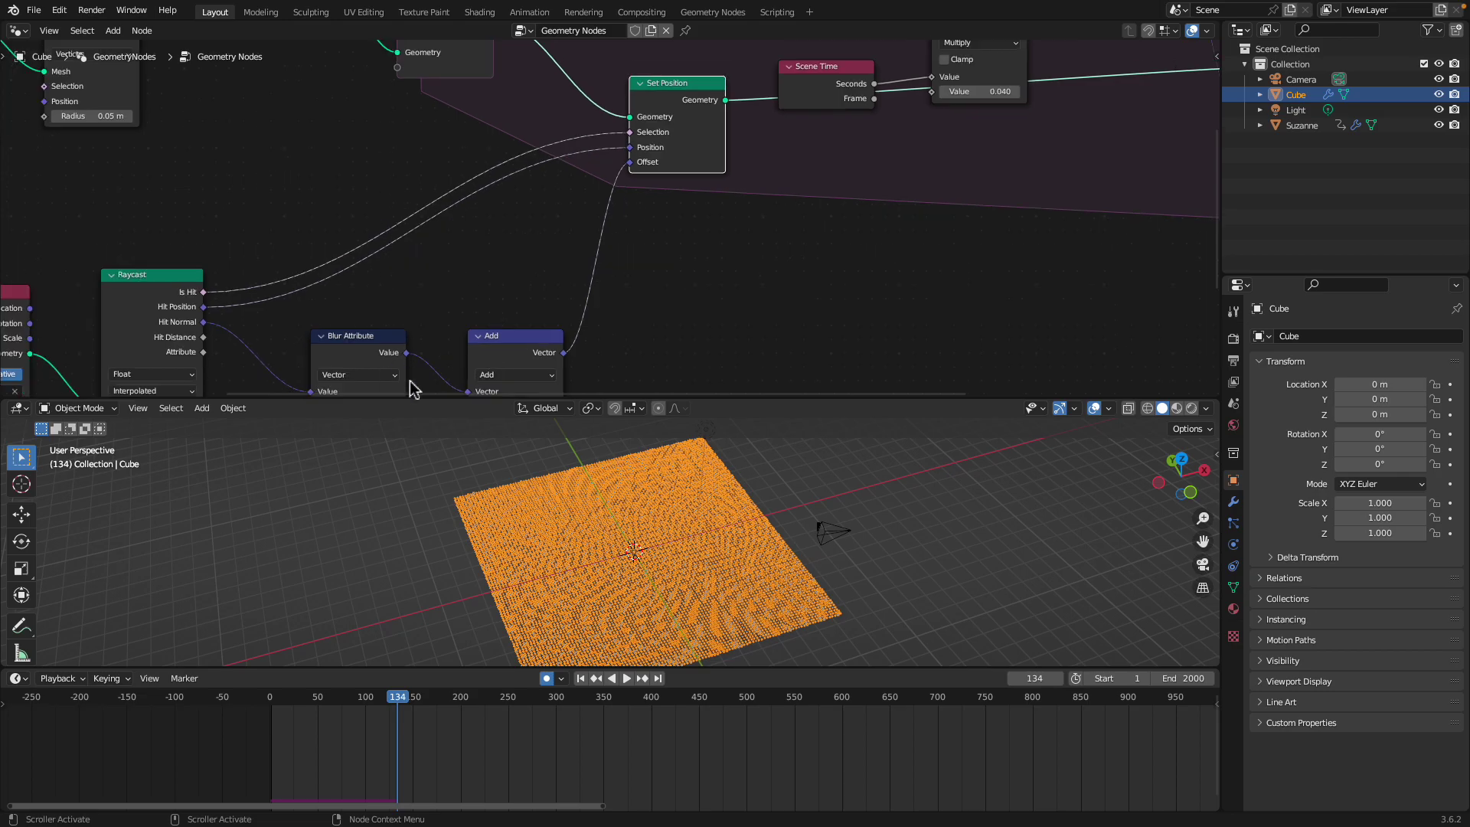
pyautogui.moveTo(607, 177); pyautogui.dragTo(463, 338, button='middle')
pyautogui.scroll(4, 536, 302)
pyautogui.moveTo(699, 242); pyautogui.dragTo(668, 333)
pyautogui.scroll(-2, 668, 306)
pyautogui.moveTo(668, 291); pyautogui.dragTo(383, 376, button='middle')
# Shift the Scene Time node slightly and raise the Named Attribute node further above the Subtract node.
pyautogui.moveTo(603, 246); pyautogui.dragTo(614, 273)
pyautogui.moveTo(433, 345); pyautogui.dragTo(413, 290, button='middle')
pyautogui.moveTo(402, 345); pyautogui.dragTo(443, 260)
pyautogui.moveTo(561, 224); pyautogui.dragTo(563, 213)
pyautogui.moveTo(591, 86); pyautogui.dragTo(513, 143, button='middle')
pyautogui.moveTo(335, 109); pyautogui.dragTo(335, 89)
pyautogui.moveTo(329, 34); pyautogui.dragTo(457, 78, button='middle')
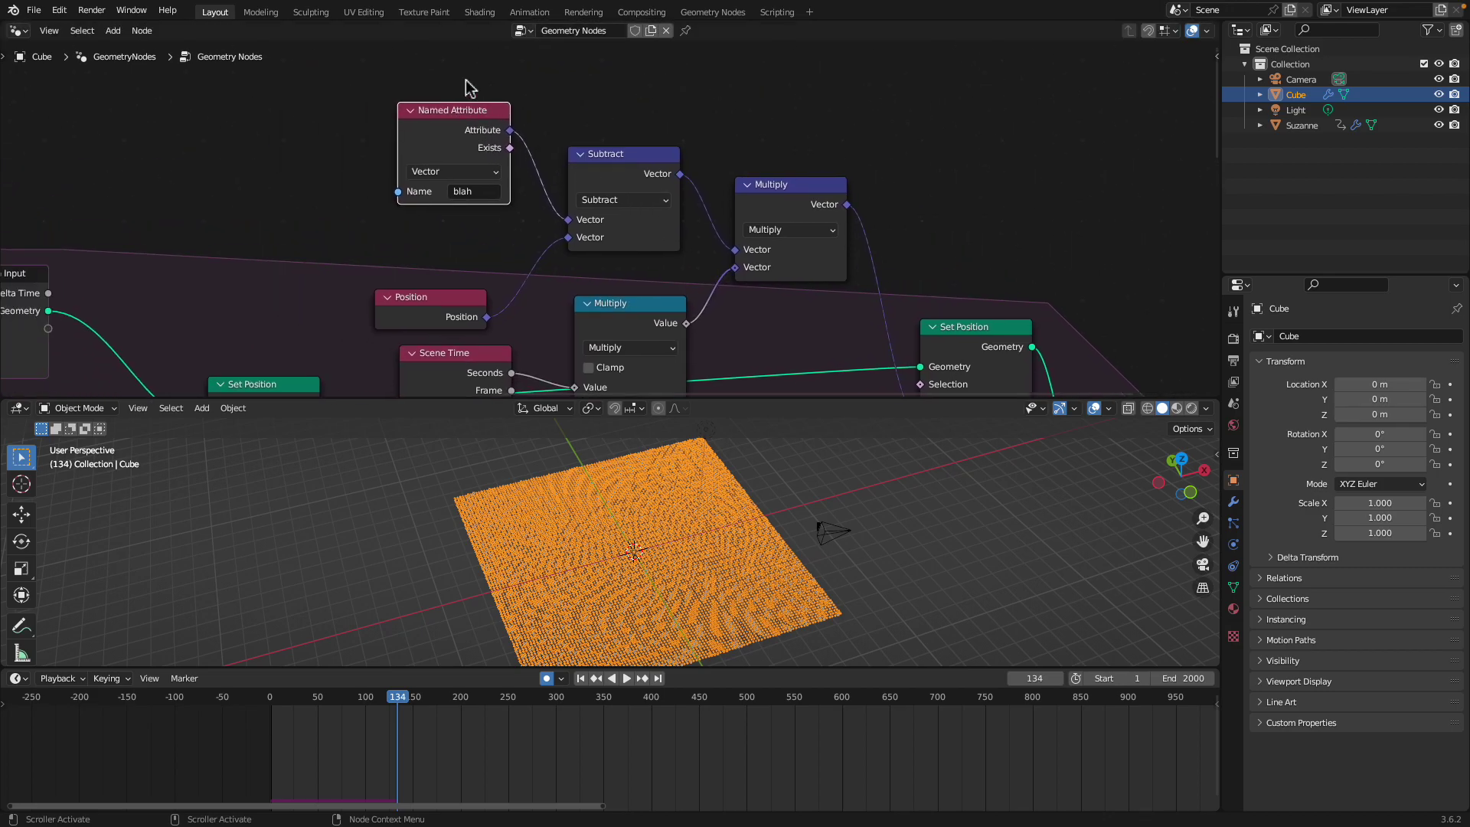
# Move the Named Attribute, Position and Subtract nodes up and group them above the simulation zone.
pyautogui.moveTo(462, 121); pyautogui.dragTo(455, 118)
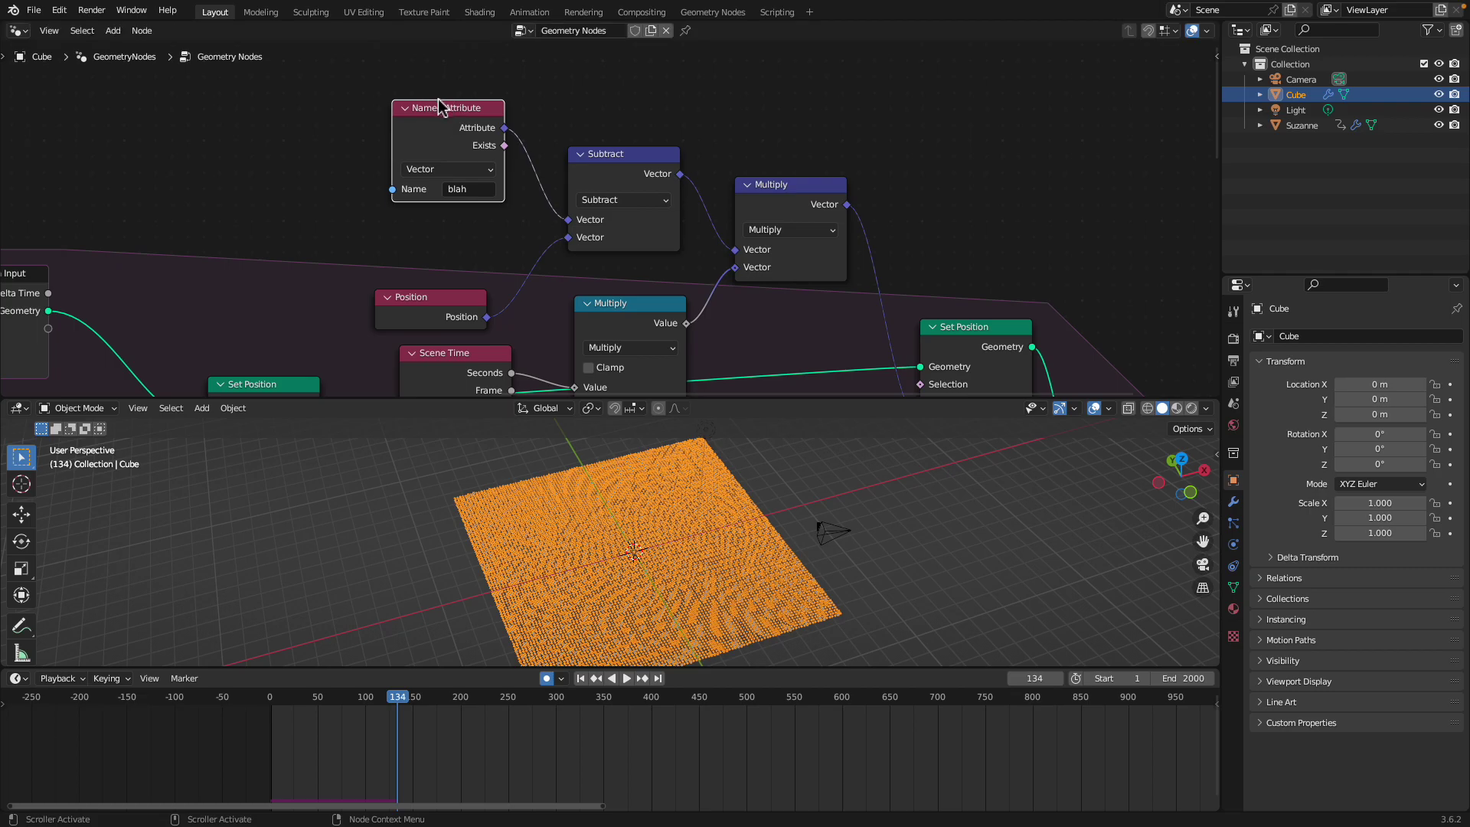
pyautogui.moveTo(441, 107); pyautogui.dragTo(392, 92, button='middle')
pyautogui.moveTo(402, 100); pyautogui.dragTo(404, 82)
pyautogui.moveTo(593, 157); pyautogui.dragTo(591, 142)
pyautogui.moveTo(404, 297); pyautogui.dragTo(415, 241)
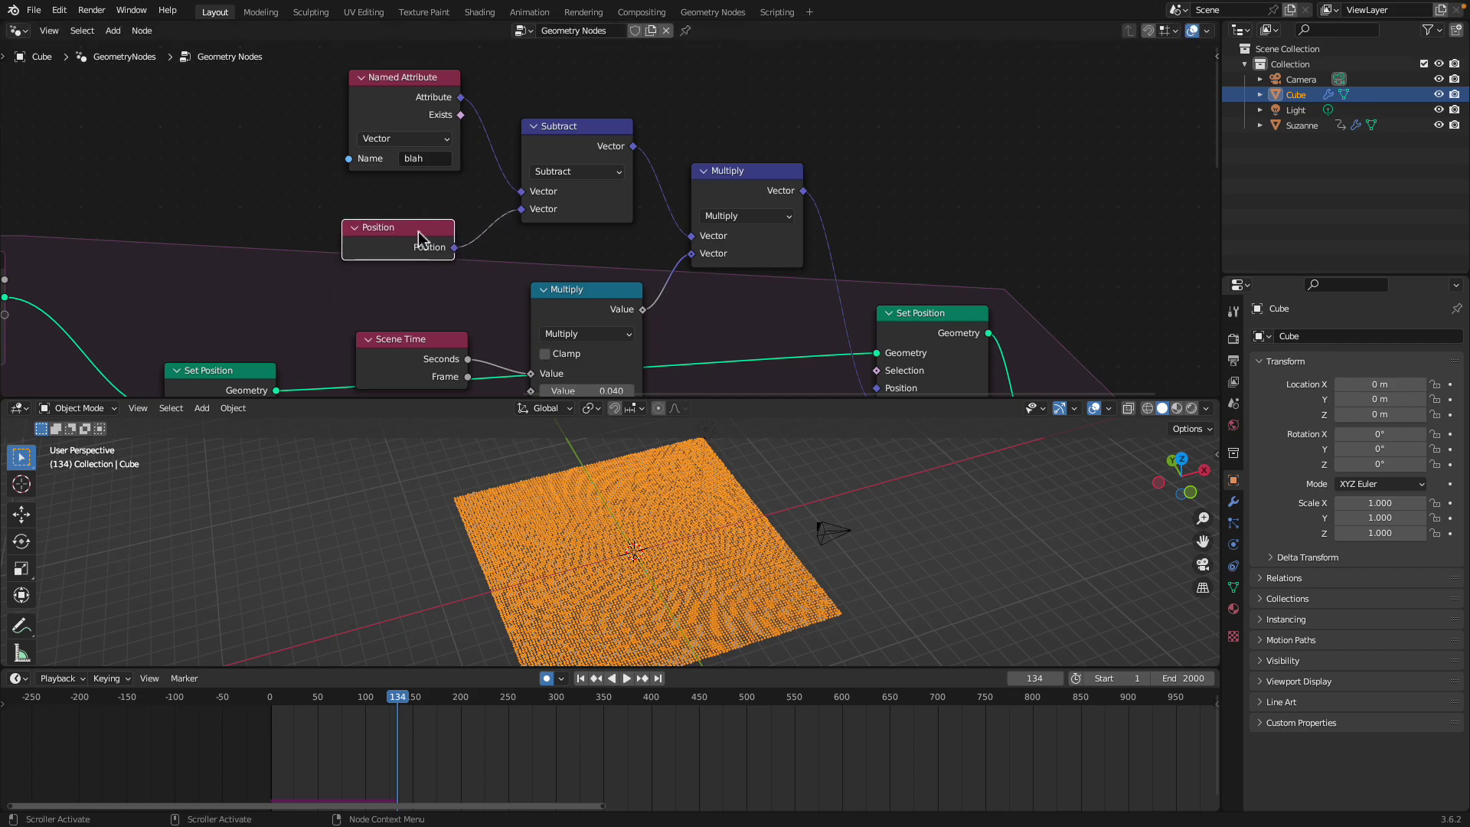
pyautogui.moveTo(420, 236); pyautogui.dragTo(390, 244, button='middle')
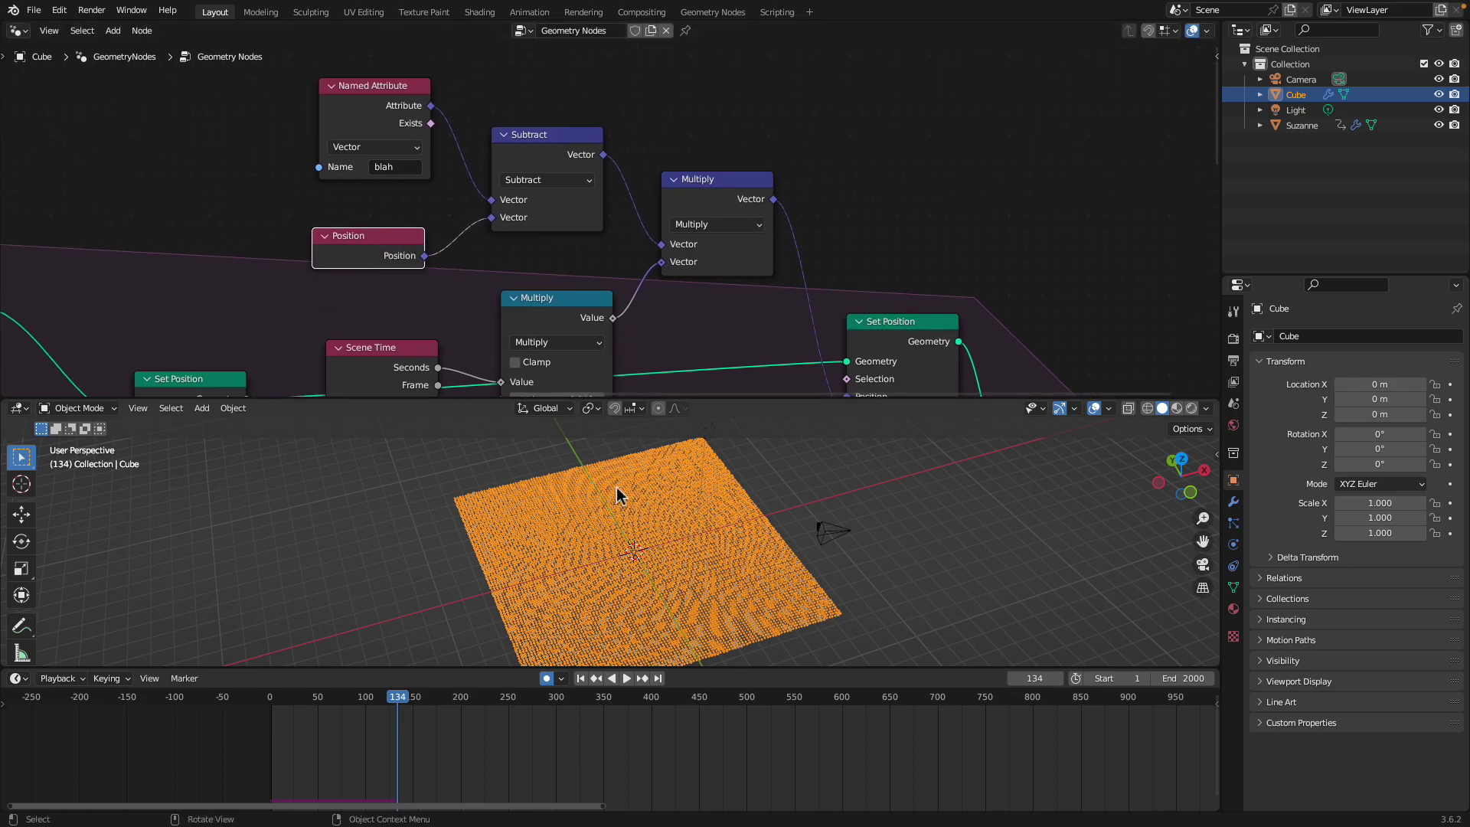
pyautogui.moveTo(542, 155); pyautogui.dragTo(535, 145)
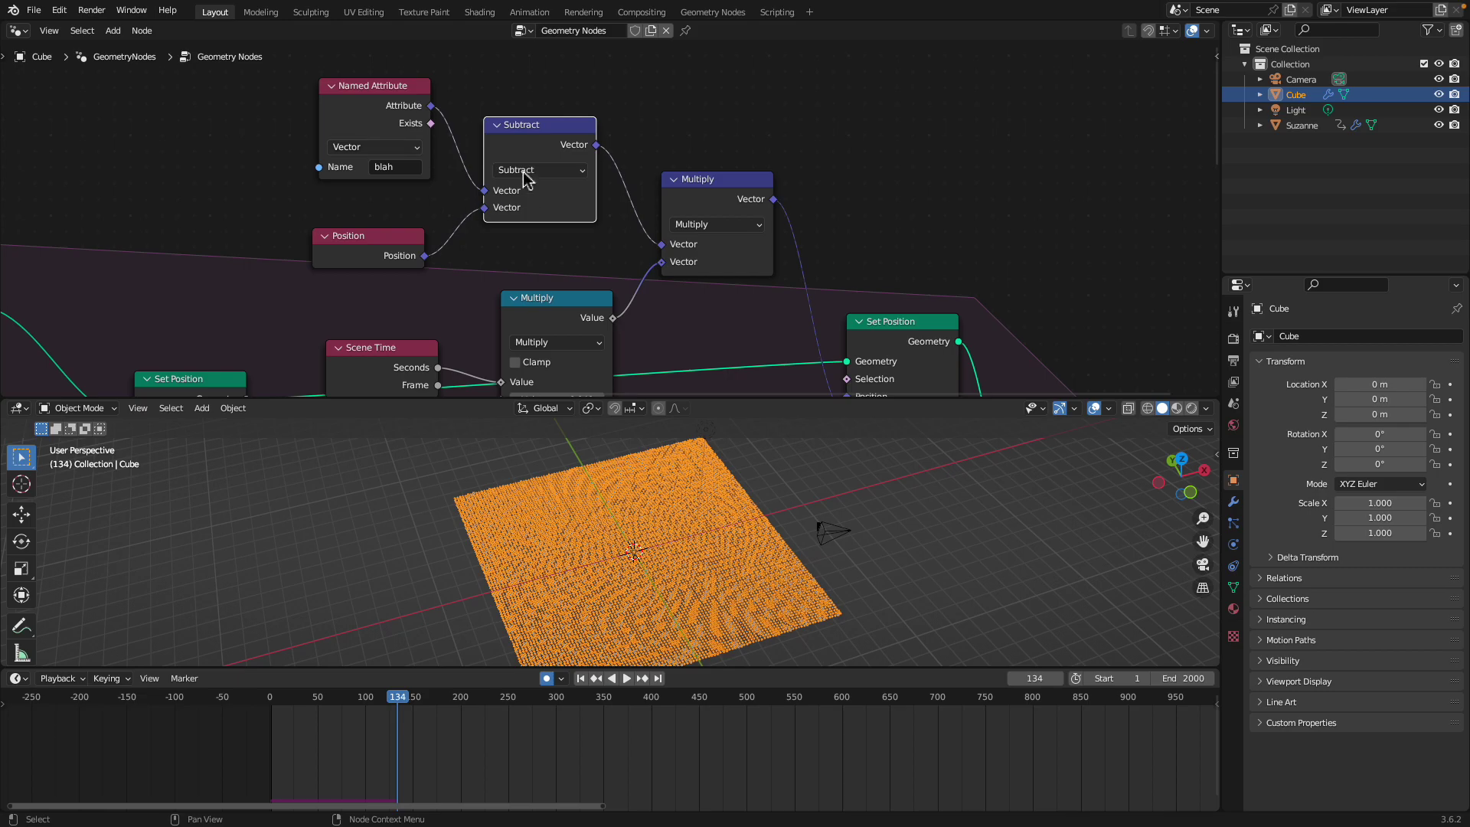
# Move the Scene Time node and both Multiply nodes closer beneath and beside the Subtract node.
pyautogui.moveTo(697, 195); pyautogui.dragTo(590, 128, button='middle')
pyautogui.moveTo(600, 133); pyautogui.dragTo(605, 135)
pyautogui.moveTo(565, 192); pyautogui.dragTo(641, 147, button='middle')
pyautogui.moveTo(542, 177); pyautogui.dragTo(533, 131)
pyautogui.moveTo(387, 236); pyautogui.dragTo(382, 198)
pyautogui.scroll(-2, 452, 216)
pyautogui.moveTo(454, 216); pyautogui.dragTo(416, 271, button='middle')
pyautogui.scroll(1, 418, 271)
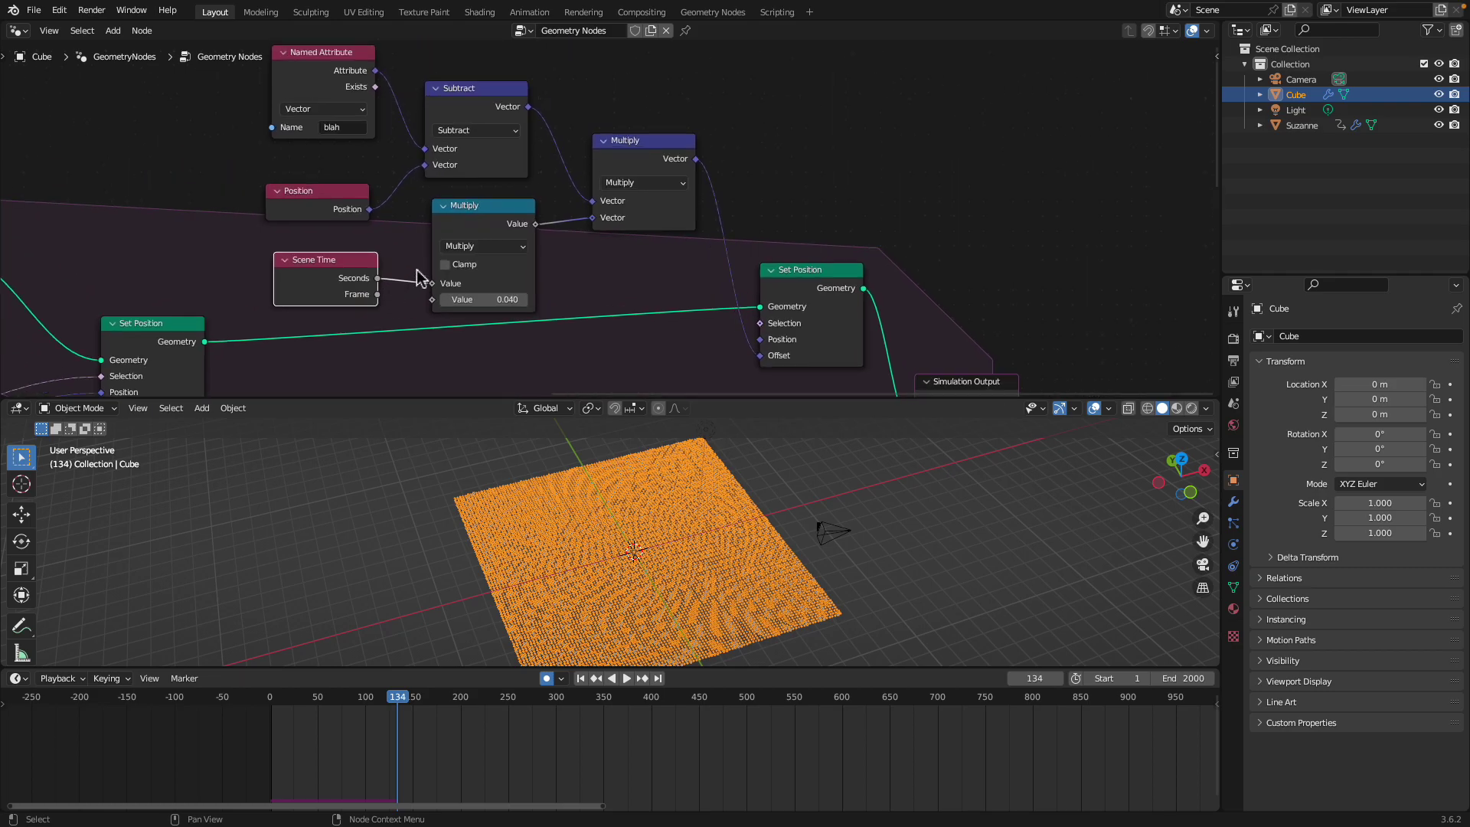
pyautogui.moveTo(471, 223); pyautogui.dragTo(470, 222)
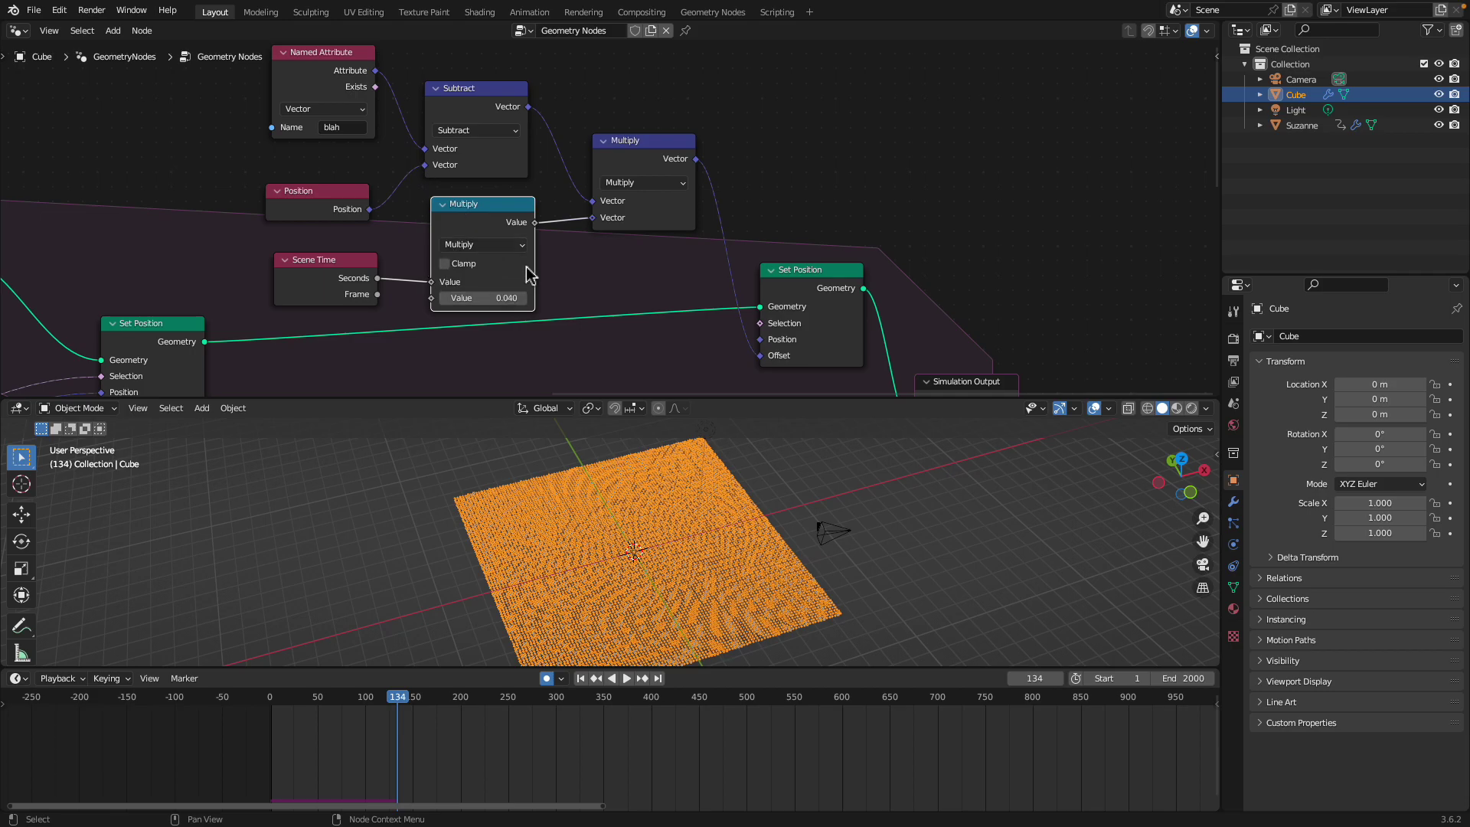
# Nudge the Subtract node and both Multiply nodes slightly upward.
pyautogui.moveTo(637, 143); pyautogui.dragTo(636, 123)
pyautogui.moveTo(536, 162); pyautogui.dragTo(513, 200, button='middle')
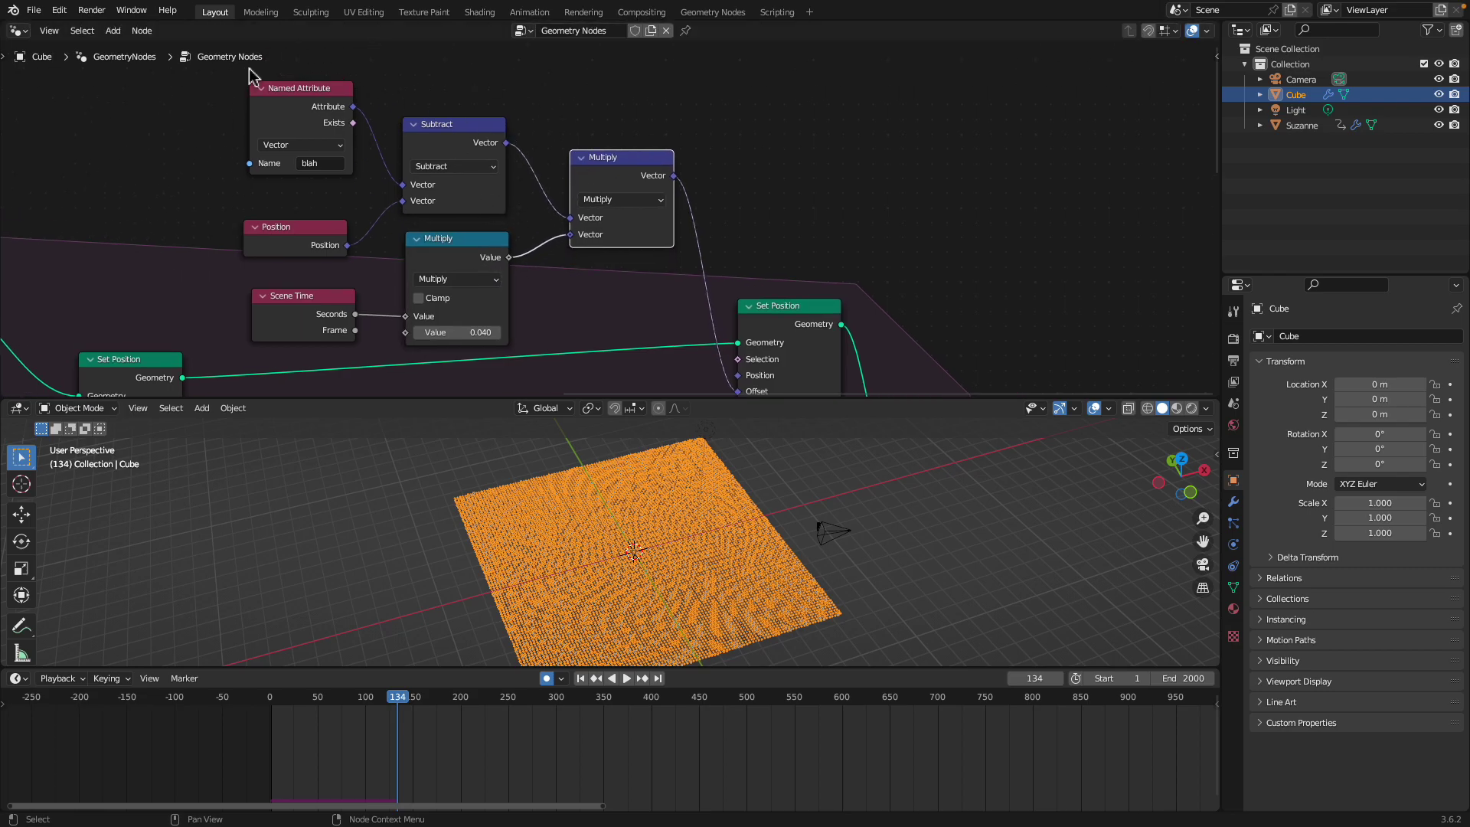
pyautogui.moveTo(467, 244); pyautogui.dragTo(465, 235)
pyautogui.moveTo(465, 124); pyautogui.dragTo(463, 113)
# Reposition the second Set Position node and the Simulation Output node at the end of the simulation zone.
pyautogui.moveTo(779, 308); pyautogui.dragTo(739, 268, button='middle')
pyautogui.moveTo(740, 269); pyautogui.dragTo(737, 283)
pyautogui.scroll(-1, 731, 280)
pyautogui.moveTo(725, 274); pyautogui.dragTo(705, 233, button='middle')
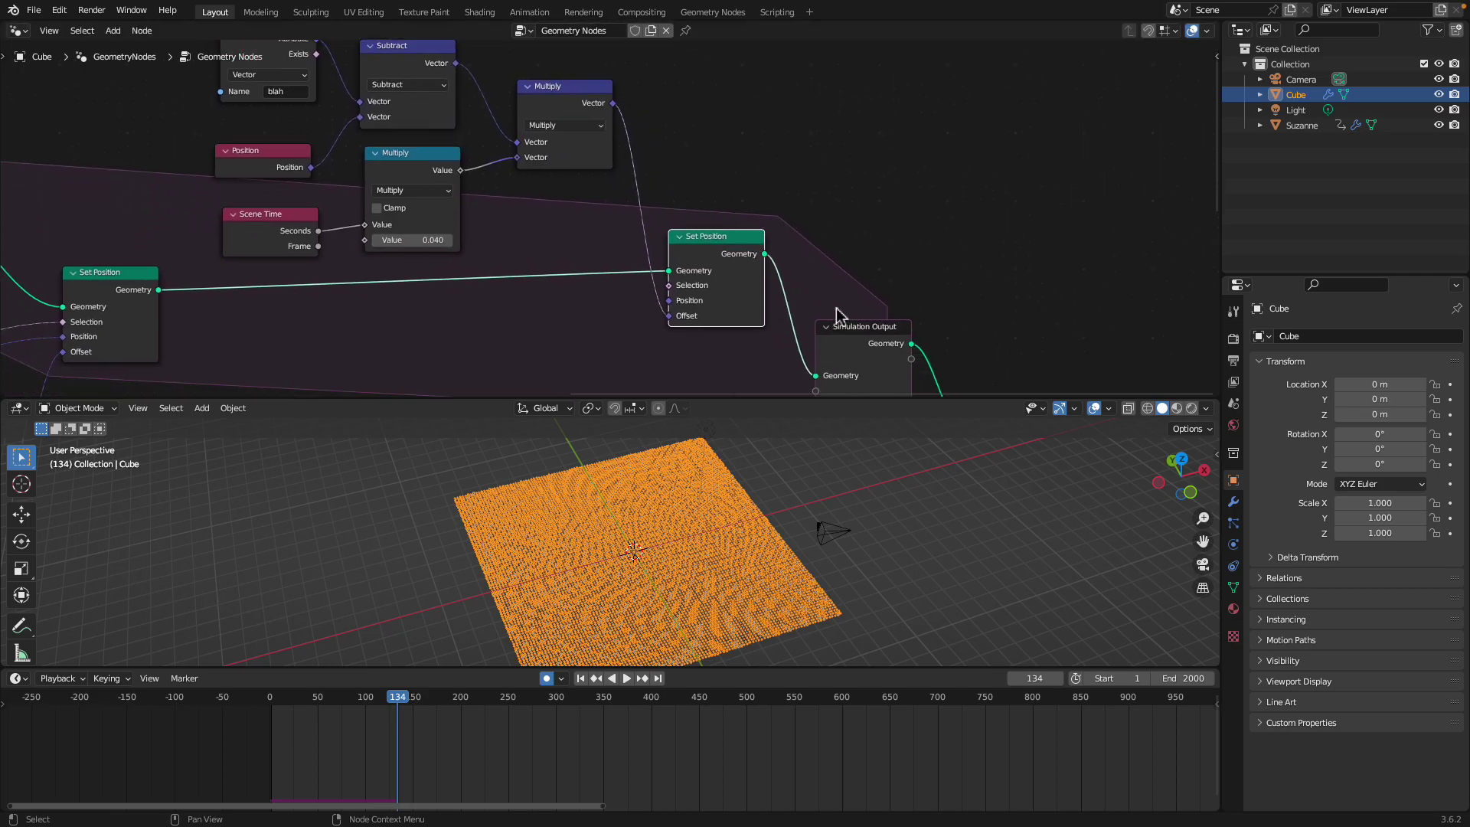
pyautogui.moveTo(781, 268); pyautogui.dragTo(586, 102, button='middle')
pyautogui.scroll(2, 693, 211)
pyautogui.scroll(-1, 668, 214)
pyautogui.scroll(-1, 746, 229)
pyautogui.moveTo(754, 238); pyautogui.dragTo(754, 224)
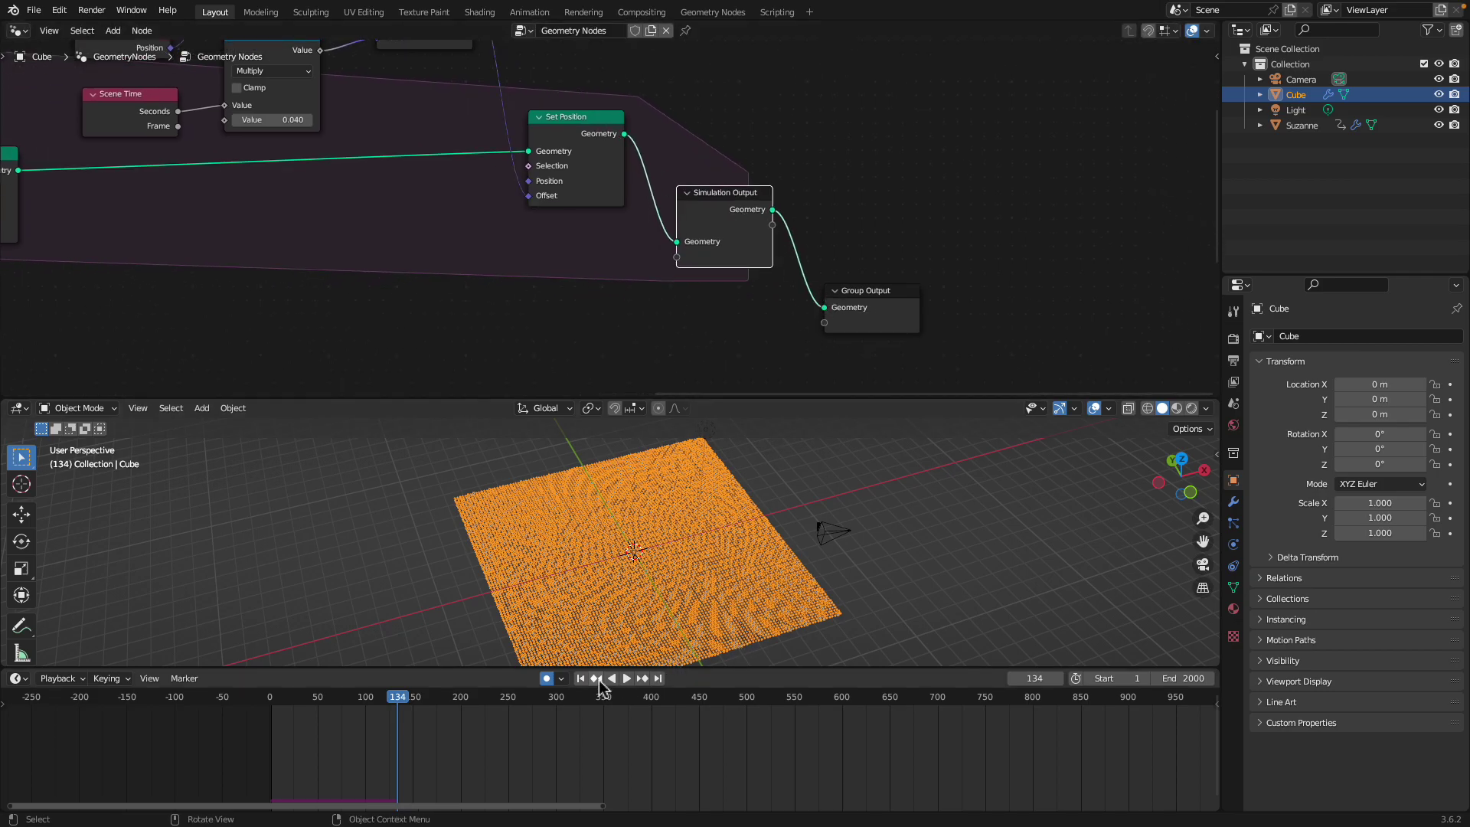
# Replay the simulation from the first frame and examine how the moving sphere disturbs the point cloud.
pyautogui.moveTo(620, 567); pyautogui.dragTo(682, 560, button='middle')
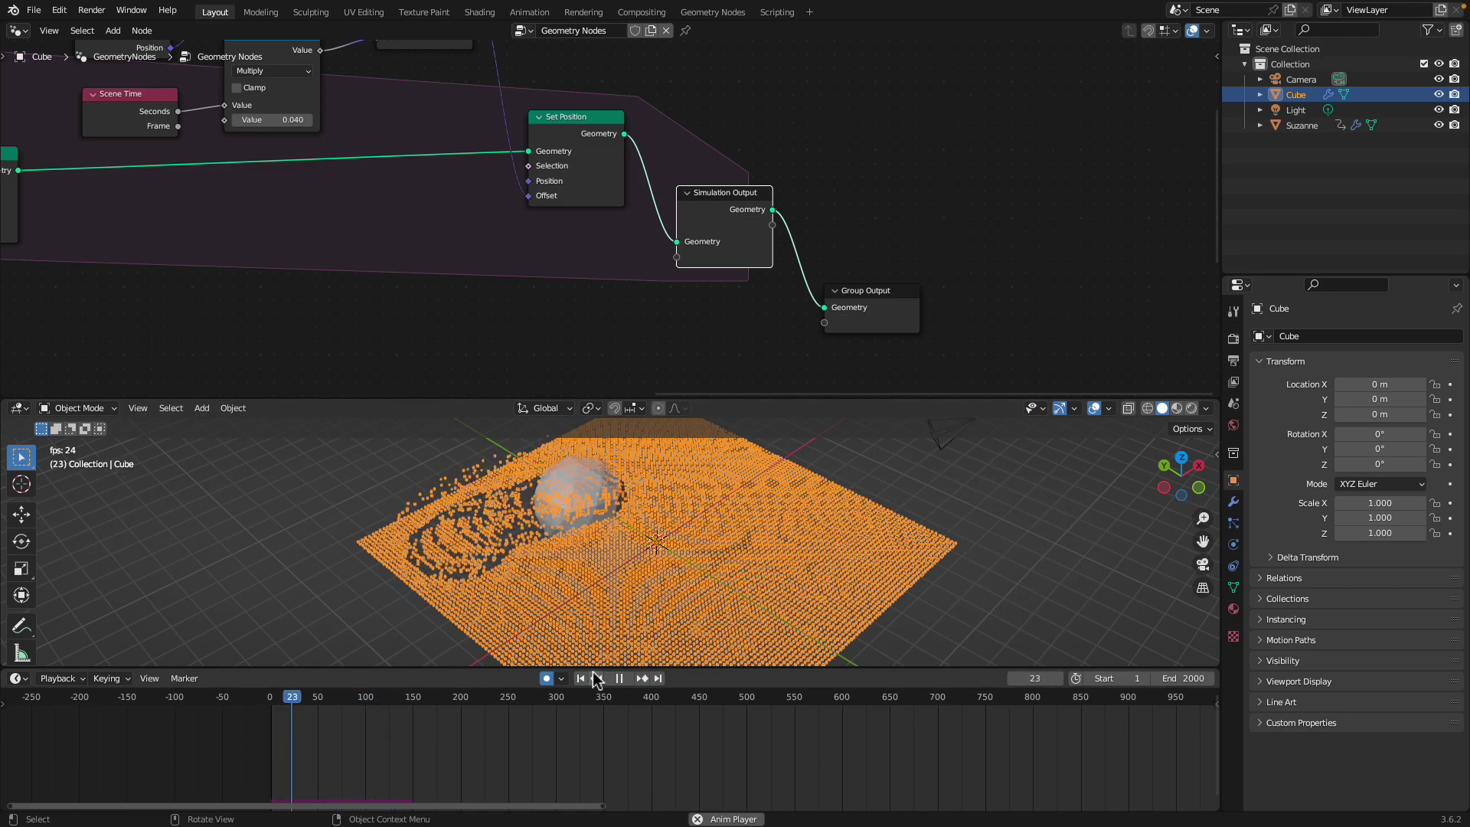
pyautogui.moveTo(647, 550); pyautogui.dragTo(693, 527, button='middle')
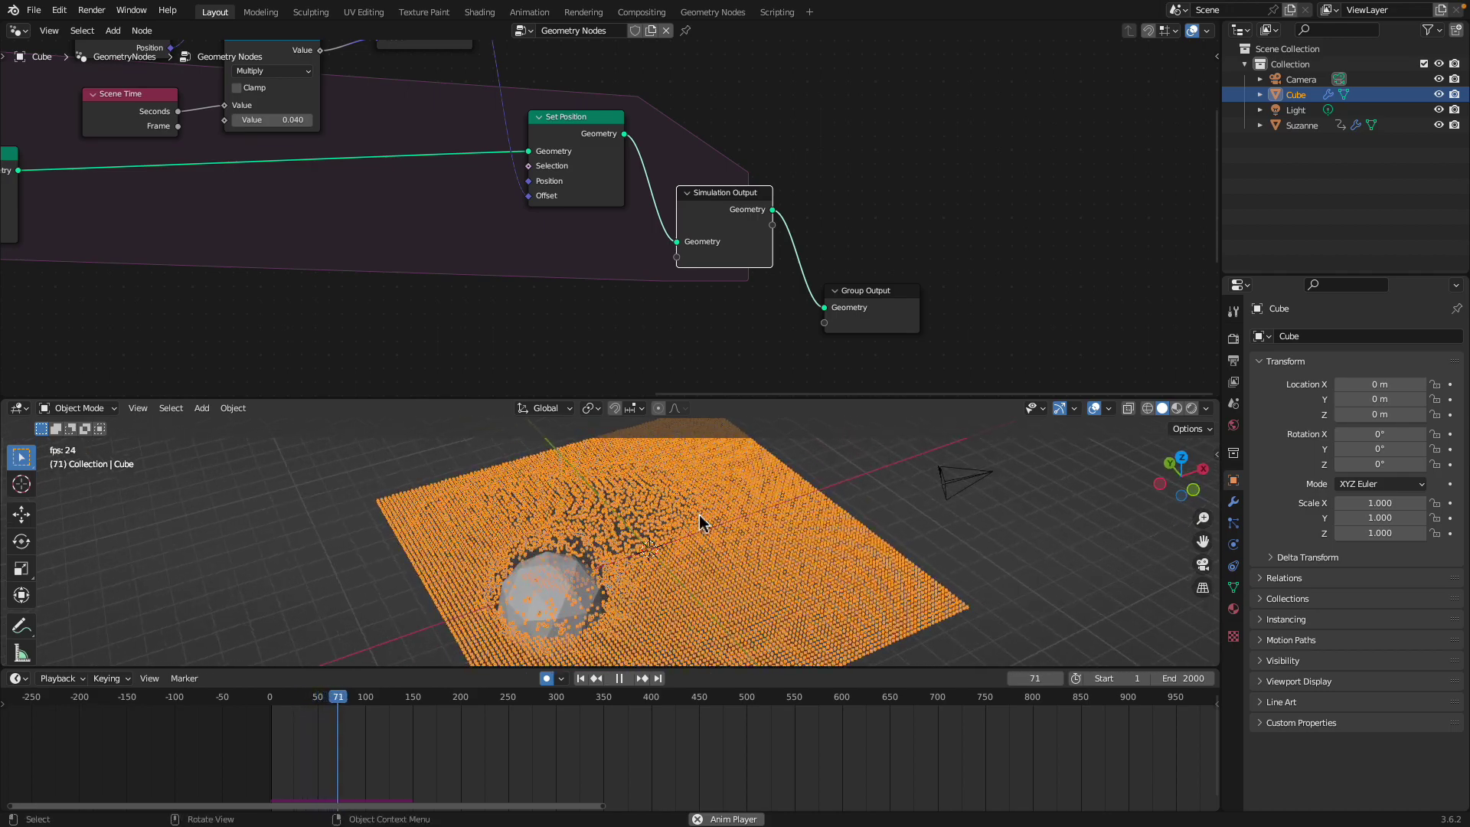
pyautogui.click(620, 680)
pyautogui.scroll(-2, 341, 213)
pyautogui.moveTo(341, 213); pyautogui.dragTo(578, 205, button='middle')
pyautogui.moveTo(600, 614)
pyautogui.mouseDown(button='middle')
pyautogui.moveTo(673, 578)
pyautogui.moveTo(611, 595)
pyautogui.mouseUp(button='middle')
# In Suzanne's node tree, connect Realize Instances to the Group Output and set the Distribute Points in Volume density to 62.2.
pyautogui.click(647, 490)
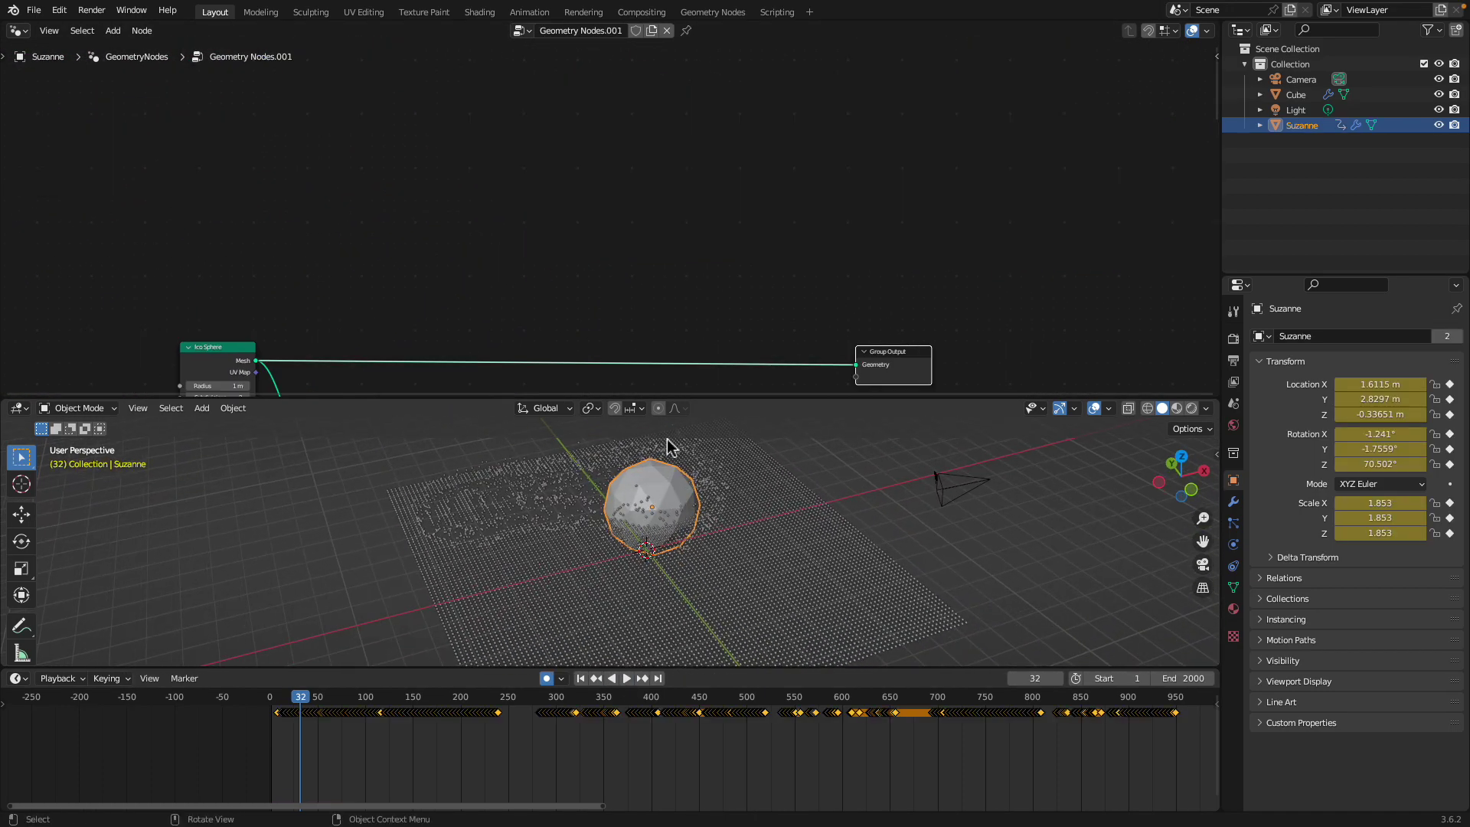
pyautogui.click(18, 31)
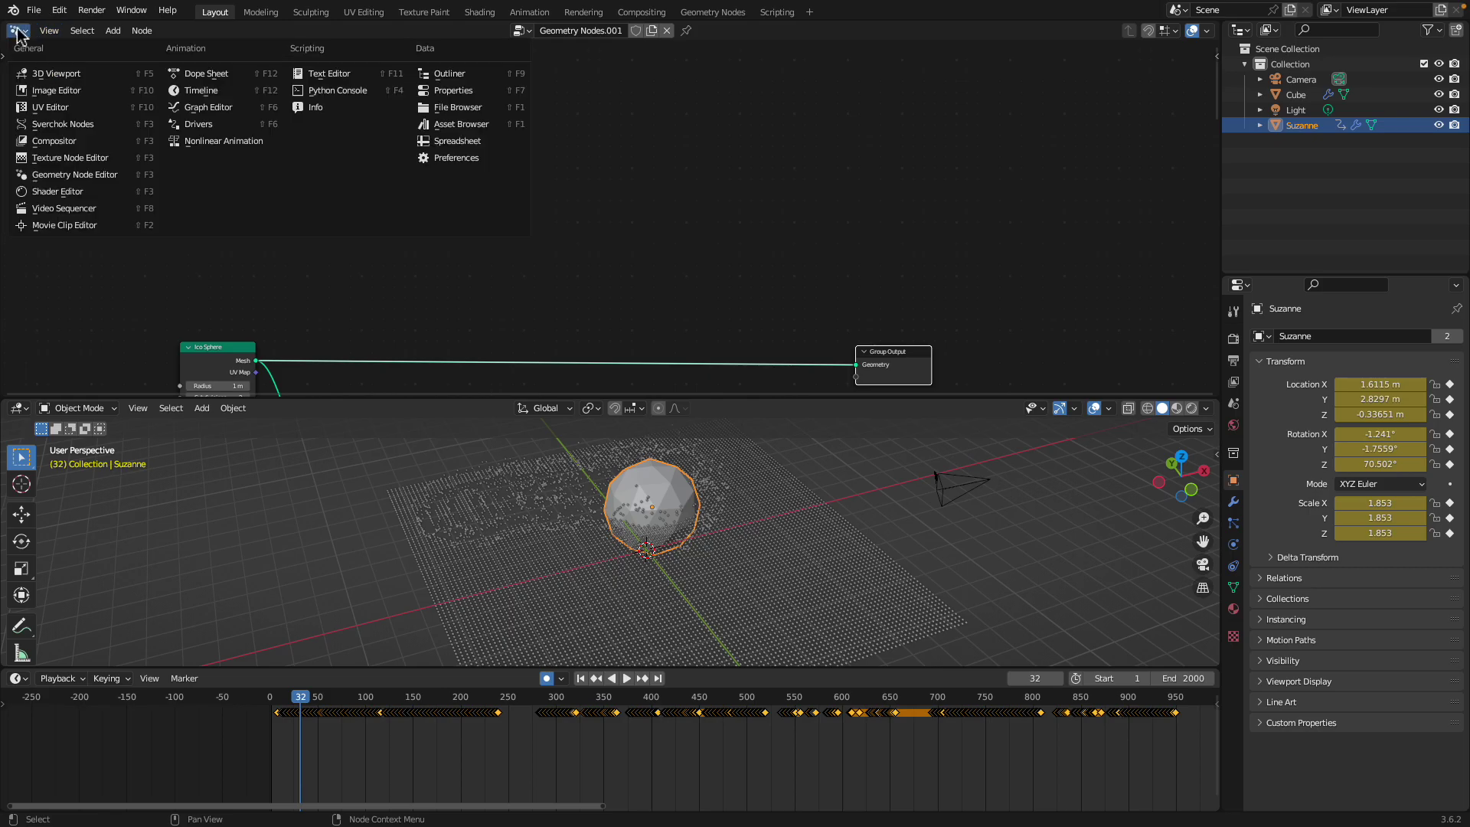
pyautogui.click(52, 174)
pyautogui.press('Home')
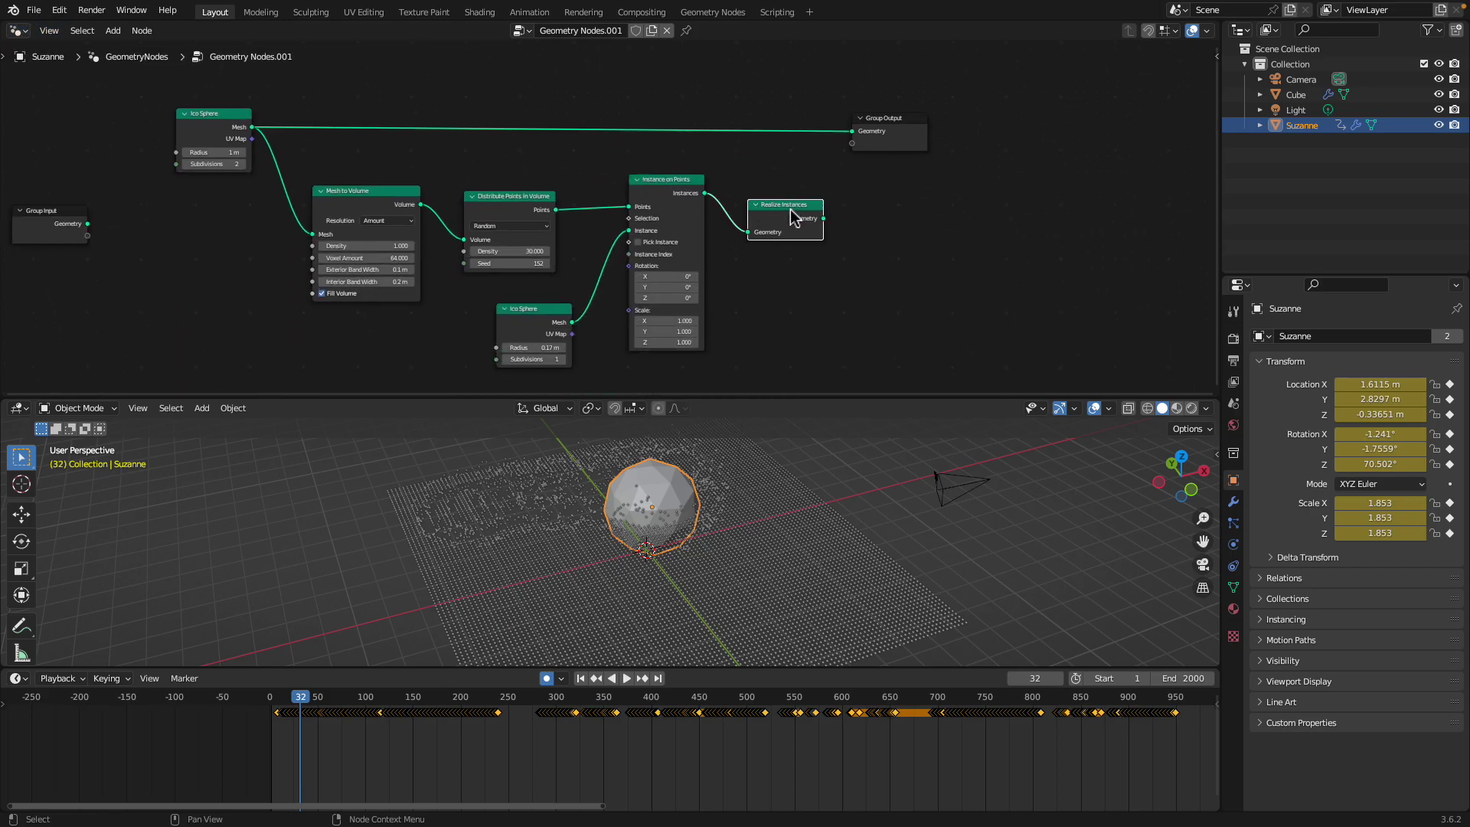
pyautogui.moveTo(848, 138); pyautogui.dragTo(850, 137)
pyautogui.moveTo(794, 225); pyautogui.dragTo(788, 196)
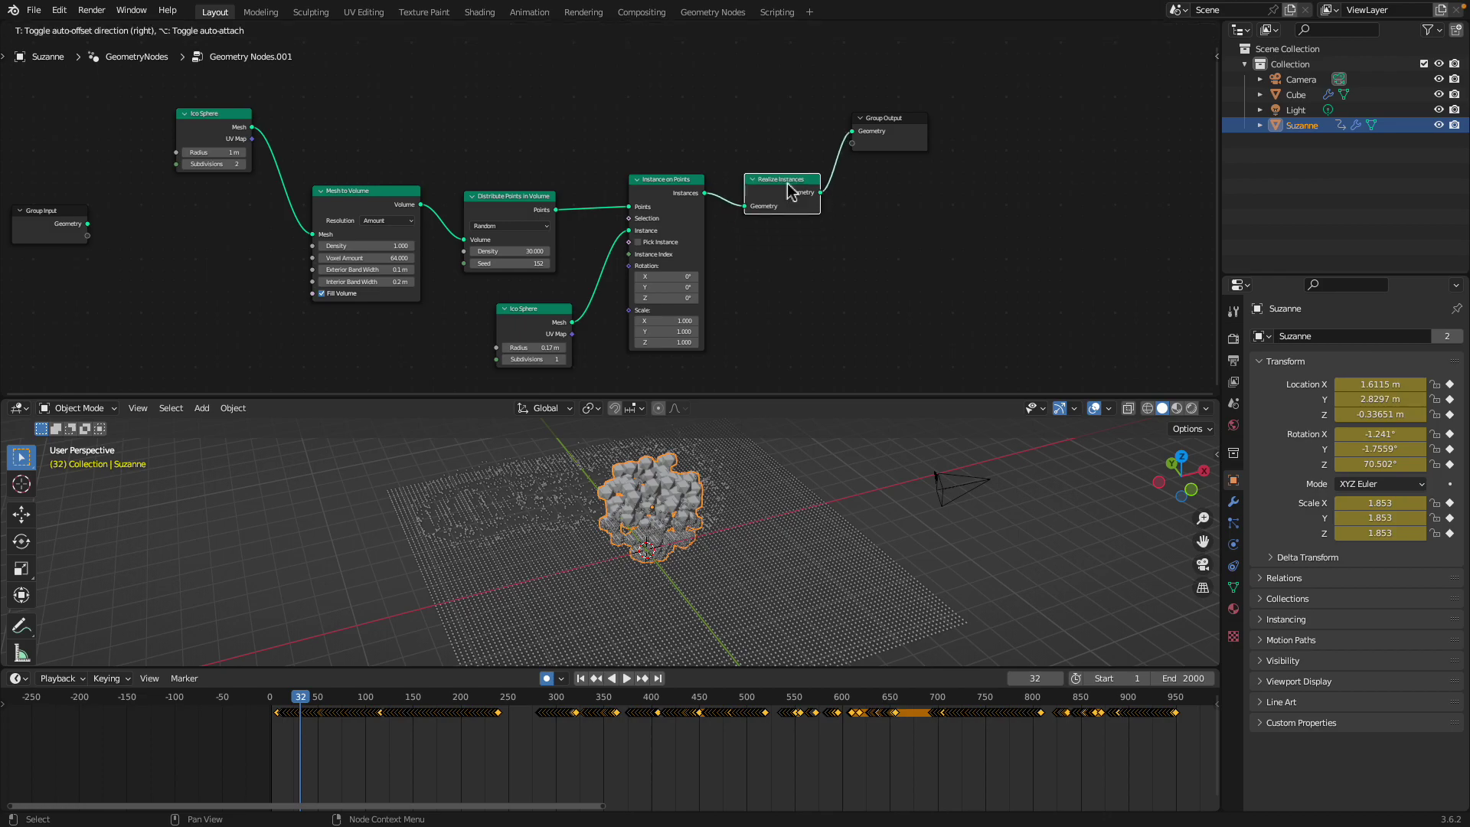
pyautogui.scroll(3, 523, 245)
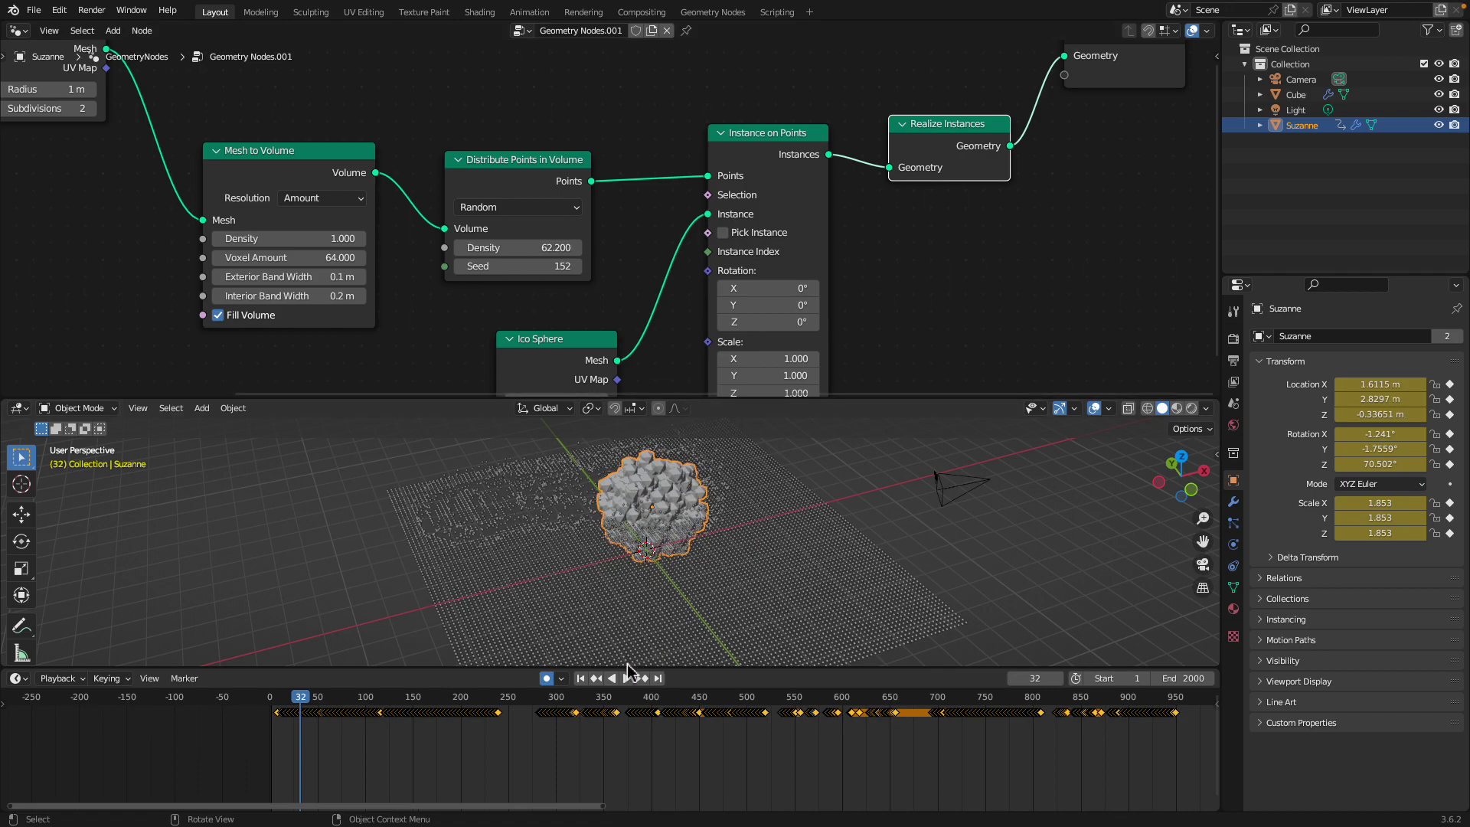
# Enlarge the viewport and replay the simulation from the first frame to examine how the clustered small spheres disturb the points.
pyautogui.click(580, 679)
pyautogui.click(627, 678)
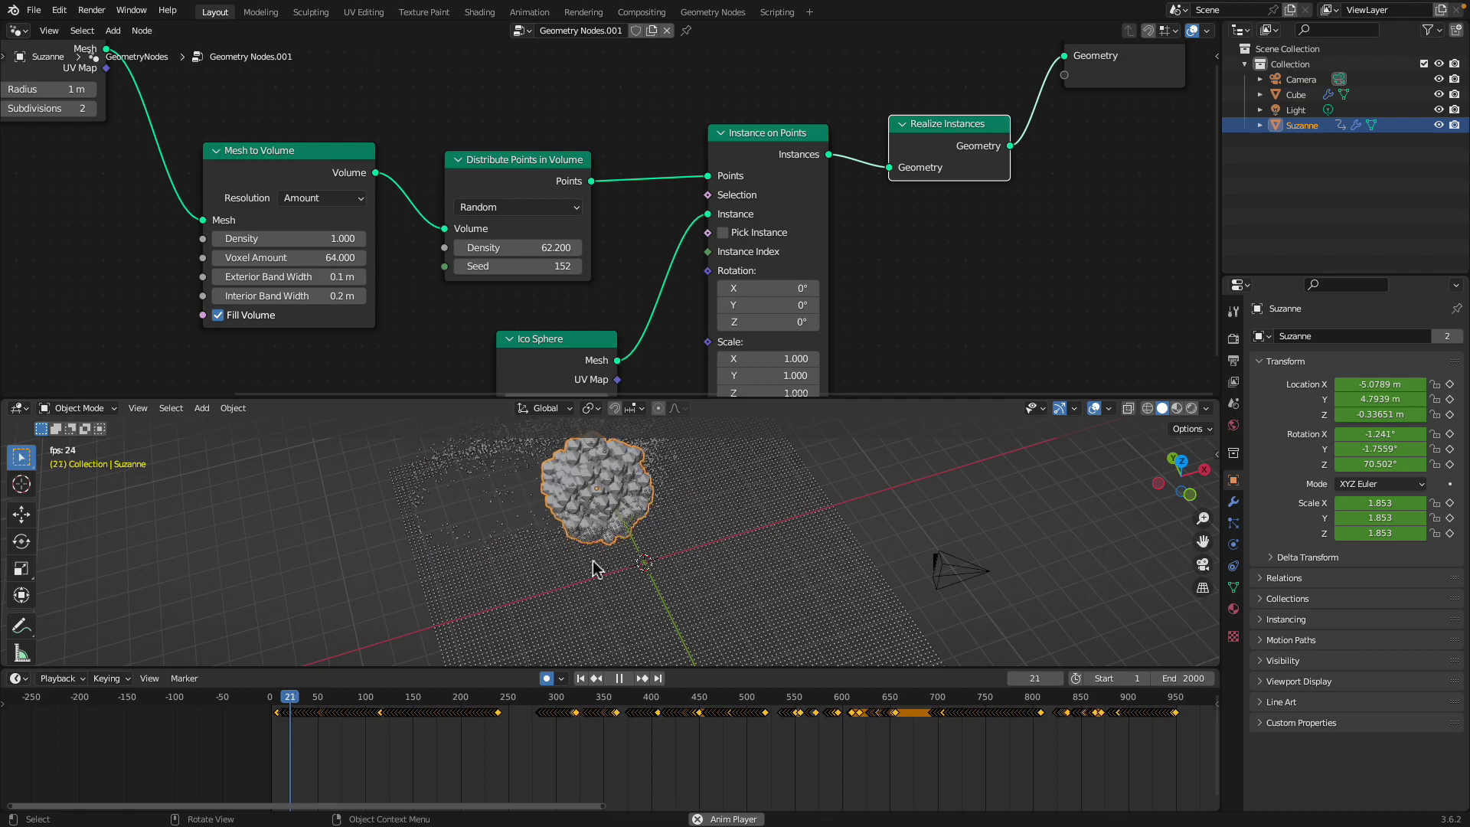
pyautogui.moveTo(659, 397); pyautogui.dragTo(659, 272)
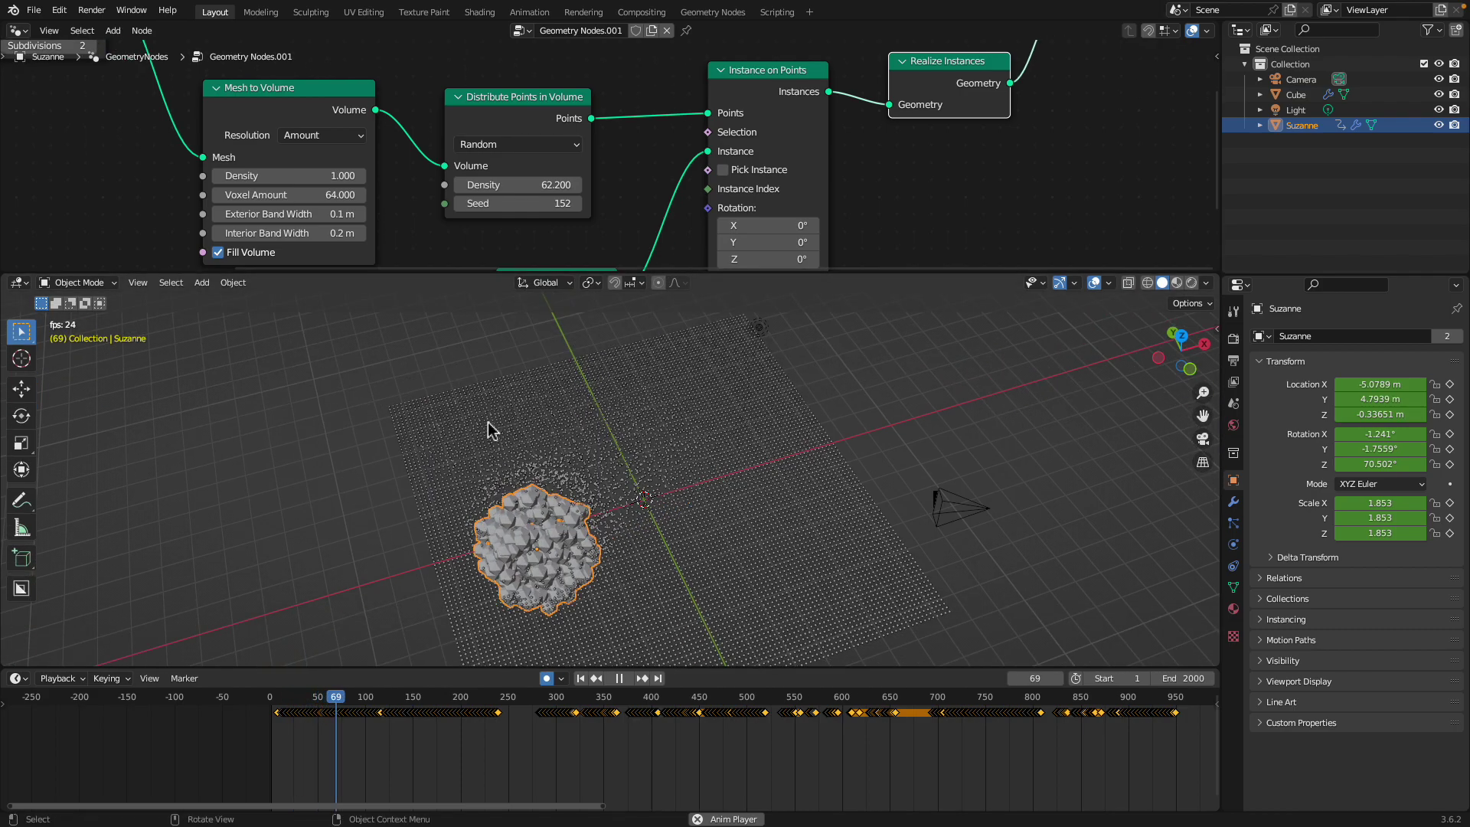
pyautogui.click(580, 679)
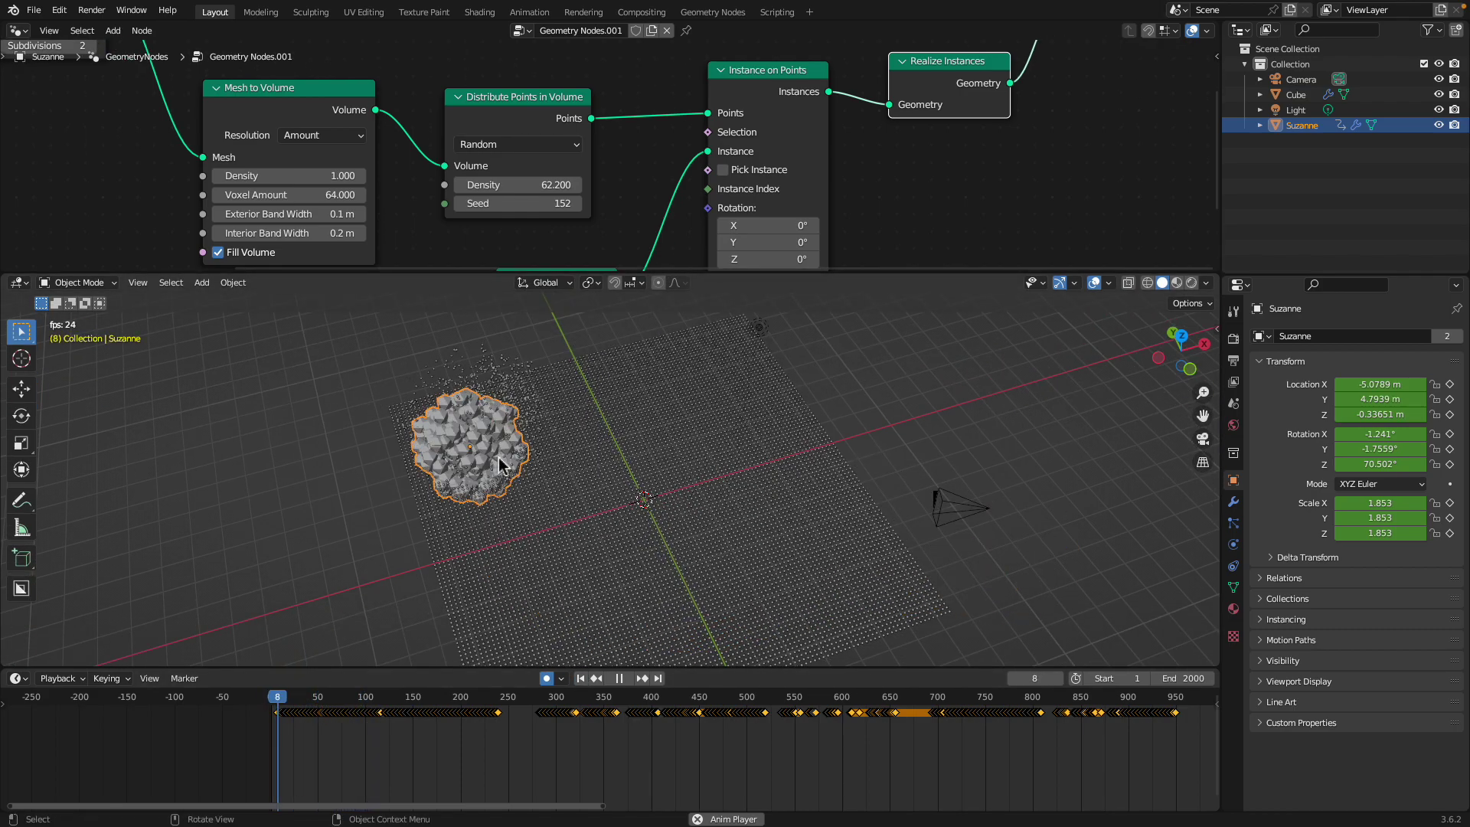
pyautogui.click(582, 679)
pyautogui.moveTo(547, 488); pyautogui.dragTo(614, 450, button='middle')
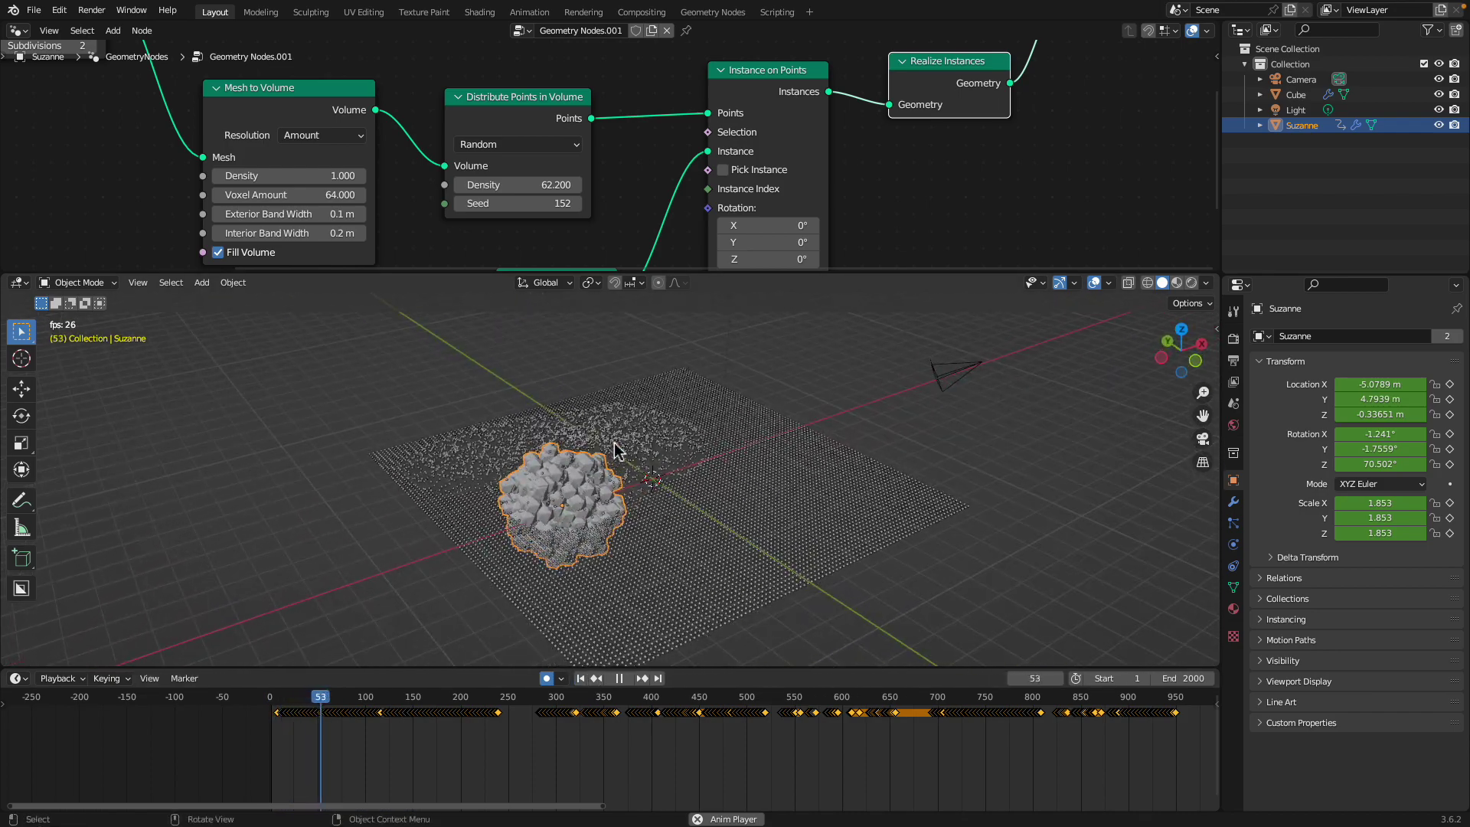
pyautogui.click(619, 679)
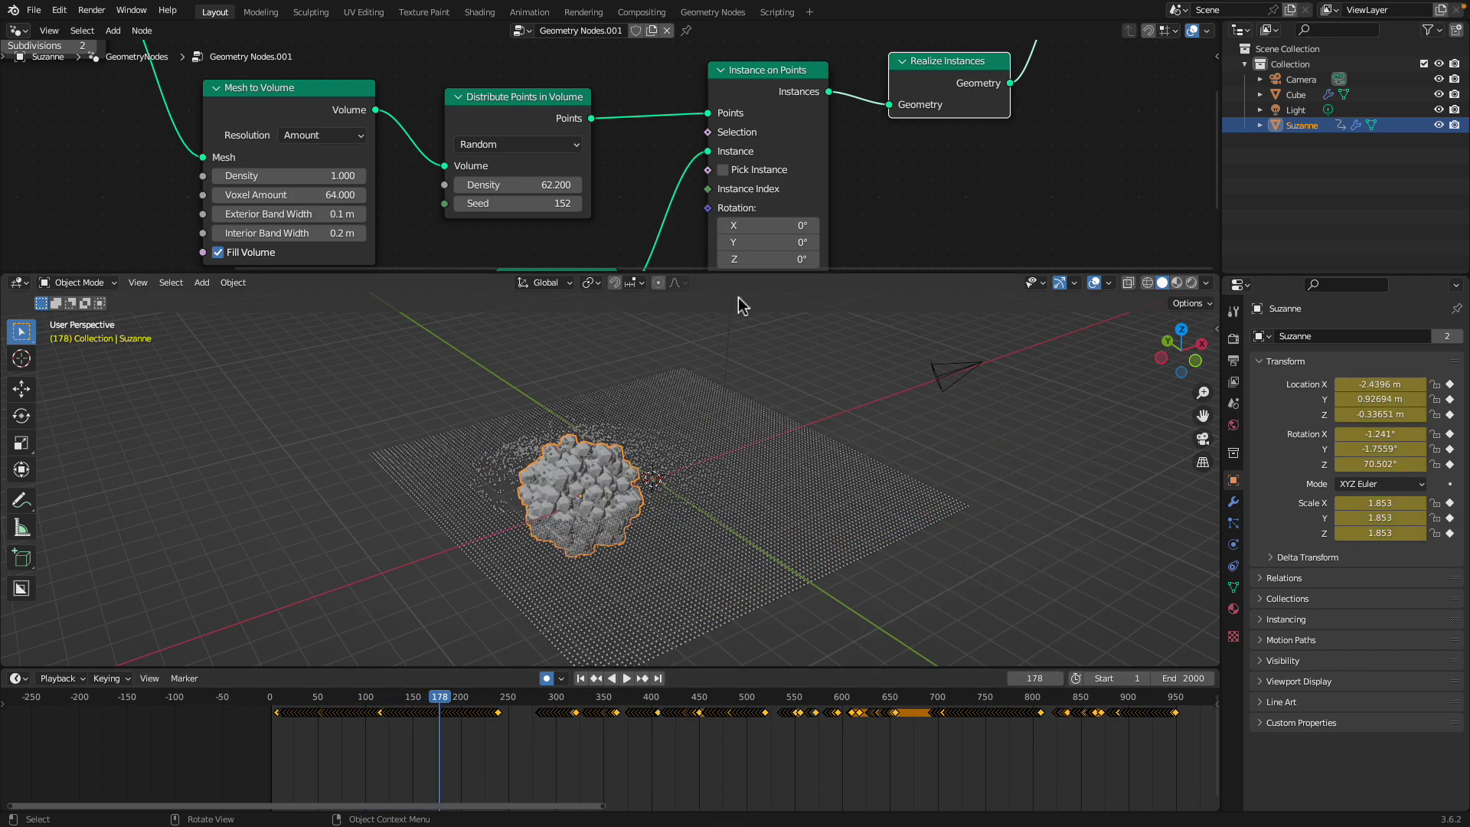
# Enlarge the node editor and move the Ico Sphere, Mesh to Volume and Distribute Points in Volume nodes away from Instance on Points.
pyautogui.moveTo(743, 272); pyautogui.dragTo(748, 489)
pyautogui.moveTo(342, 203); pyautogui.dragTo(440, 276, button='middle')
pyautogui.moveTo(342, 295); pyautogui.dragTo(341, 180)
pyautogui.moveTo(287, 160); pyautogui.dragTo(589, 201, button='middle')
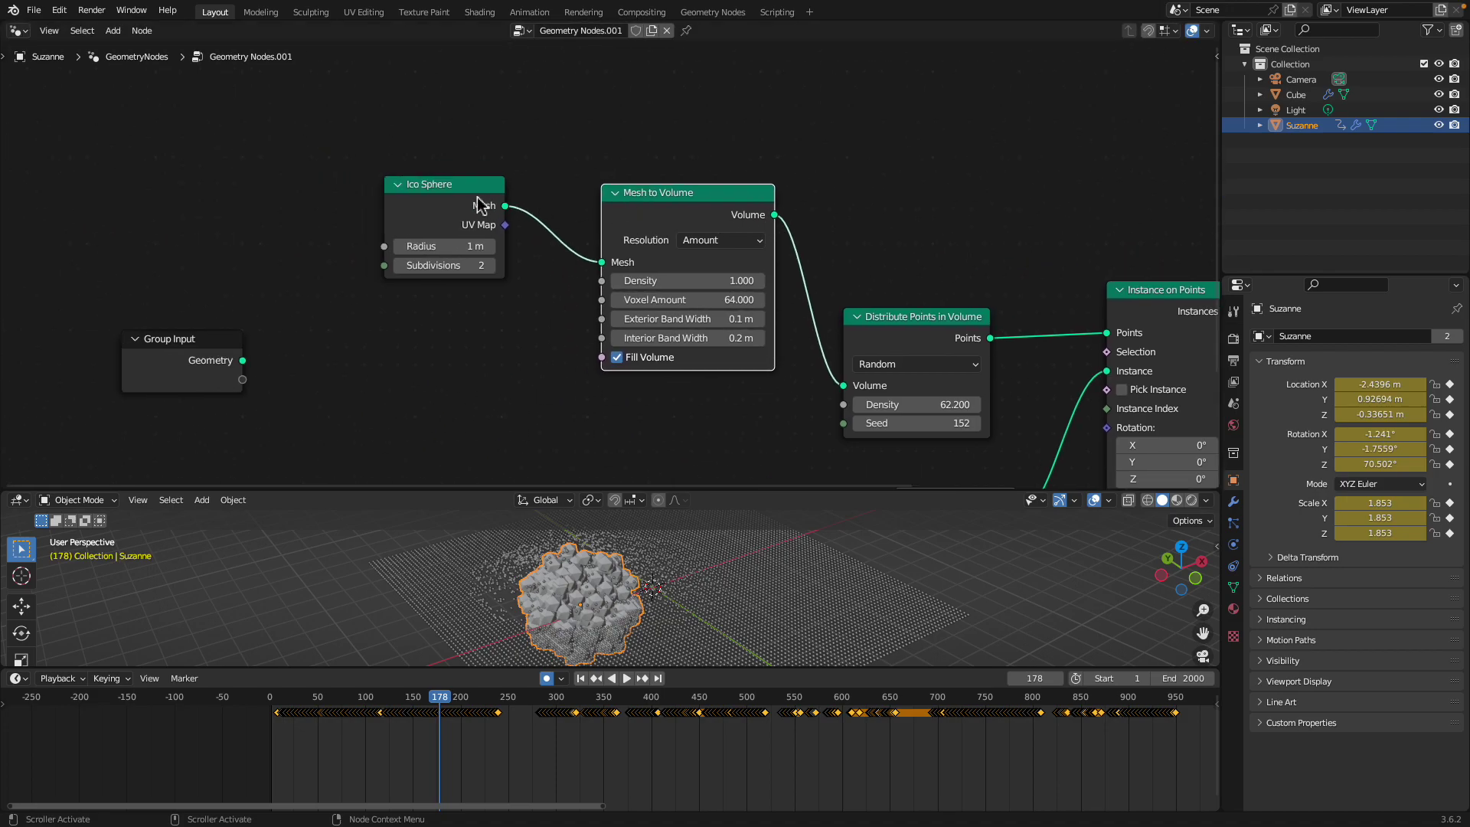
pyautogui.moveTo(477, 197); pyautogui.dragTo(355, 128)
pyautogui.moveTo(648, 193); pyautogui.dragTo(546, 151)
pyautogui.moveTo(616, 189); pyautogui.dragTo(465, 139, button='middle')
pyautogui.moveTo(778, 276); pyautogui.dragTo(650, 183)
# Insert a Set Position node between Distribute Points in Volume and Instance on Points.
pyautogui.moveTo(826, 196); pyautogui.dragTo(670, 186, button='middle')
pyautogui.hotkey('shift', 'a')
pyautogui.click(670, 182)
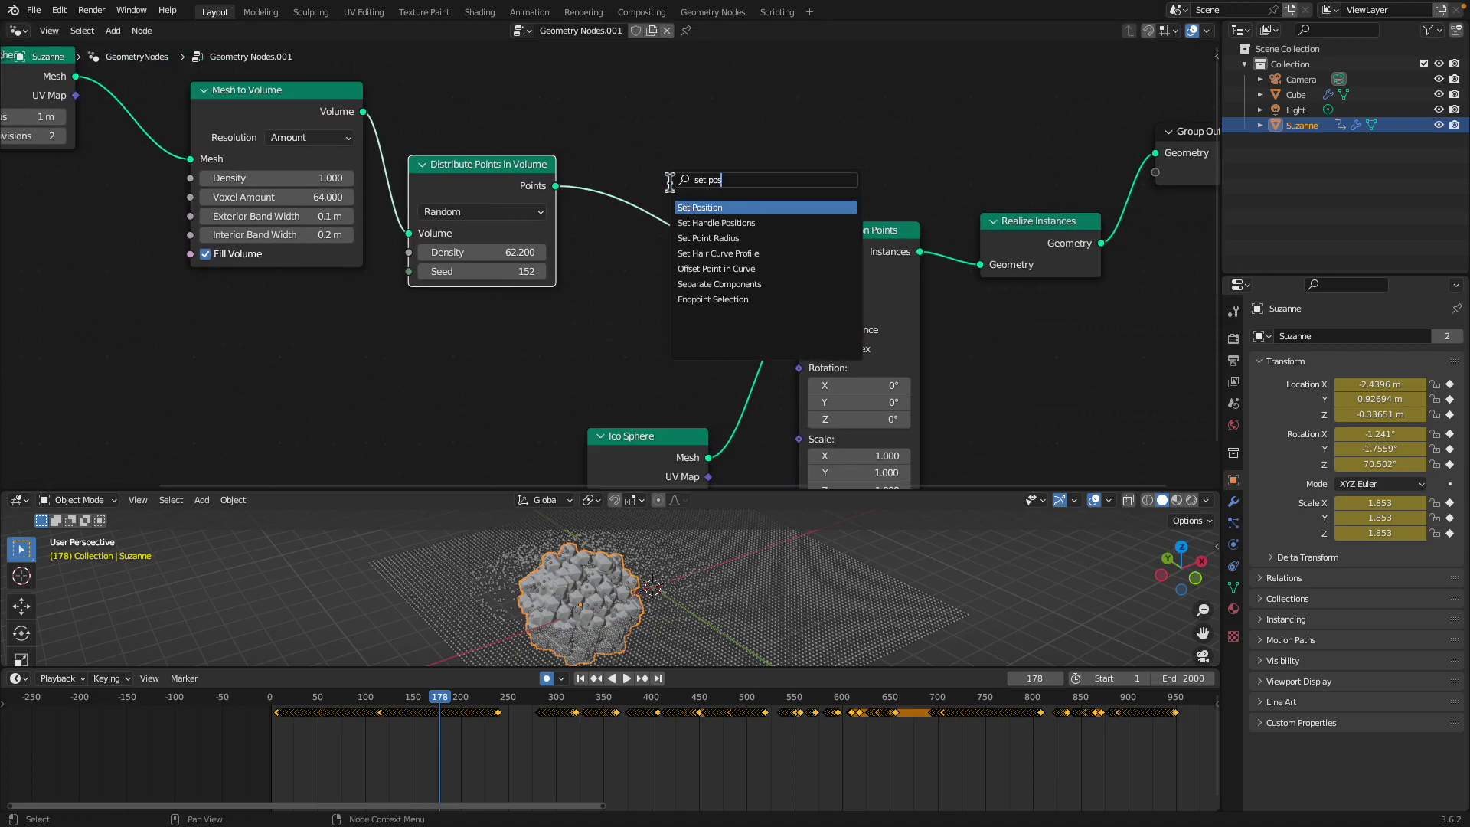
pyautogui.press('Return')
pyautogui.click(636, 184)
# Add a Noise Texture in 4D mode and connect its Color to the Offset of the new Set Position node.
pyautogui.moveTo(424, 356); pyautogui.dragTo(456, 297, button='middle')
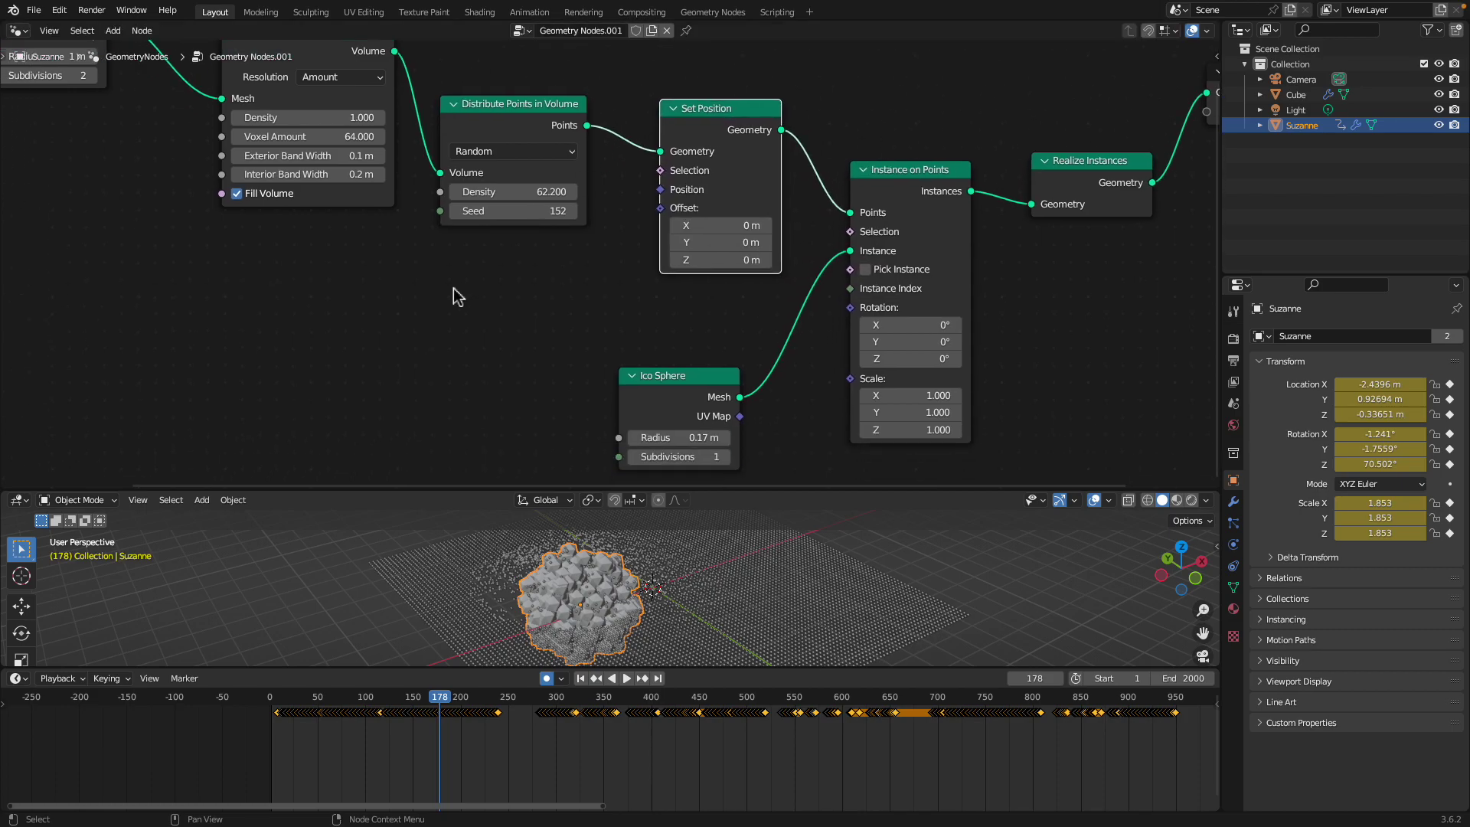
pyautogui.hotkey('shift', 'a')
pyautogui.write('noi')
pyautogui.press('Return')
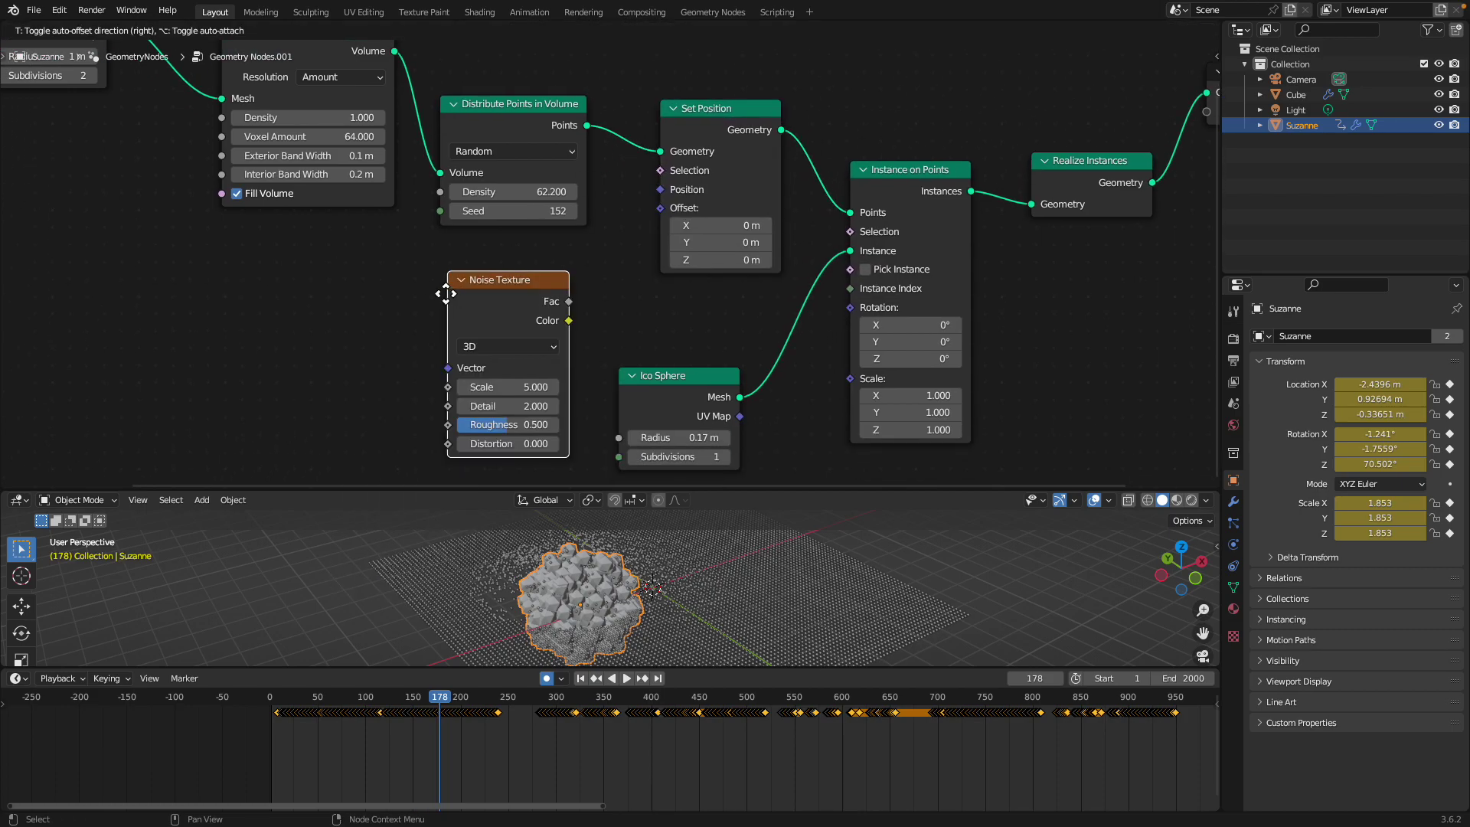
pyautogui.click(392, 271)
pyautogui.click(440, 328)
pyautogui.click(444, 405)
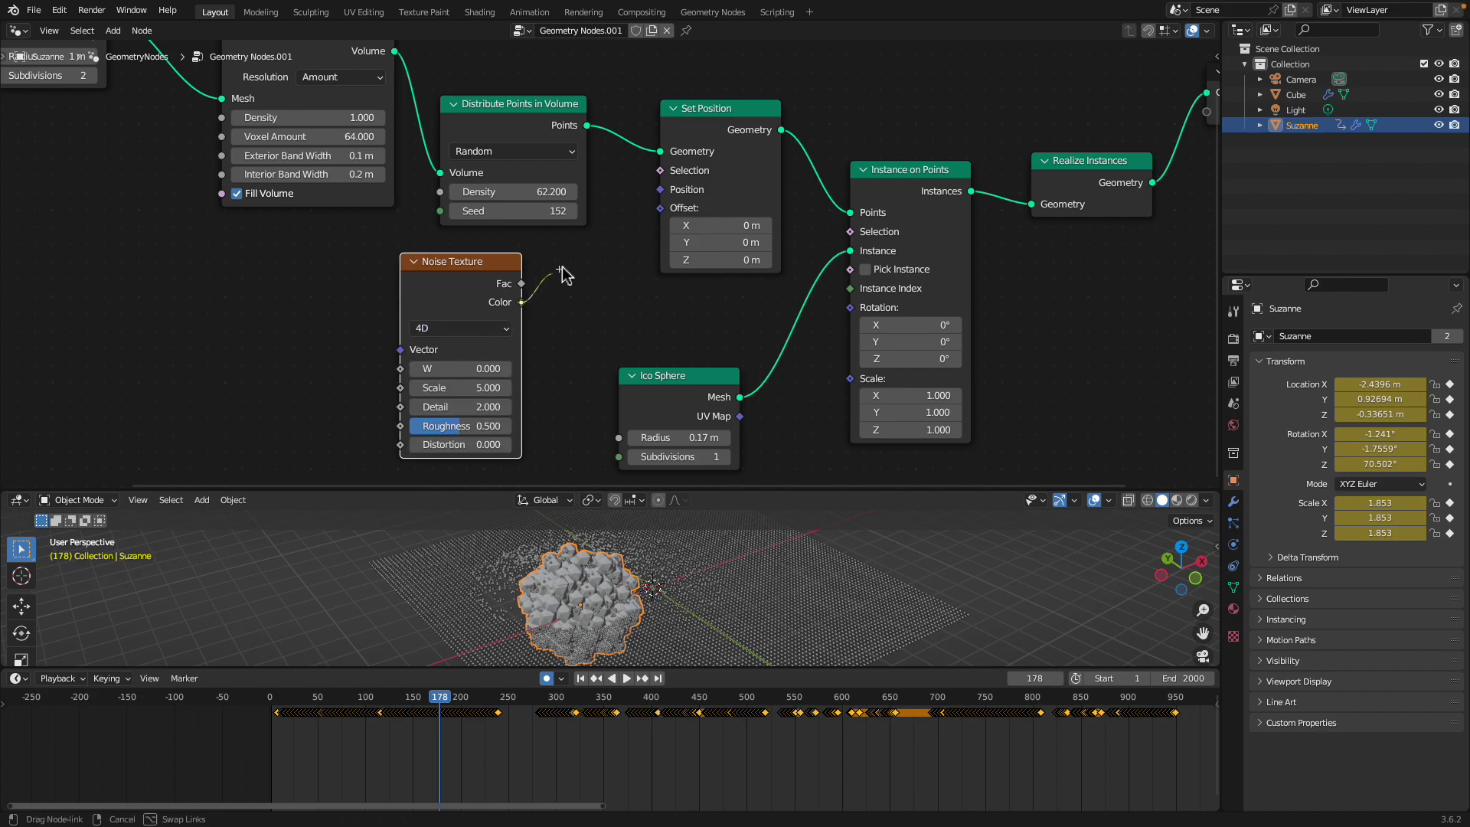
pyautogui.moveTo(579, 269); pyautogui.dragTo(585, 270)
pyautogui.moveTo(655, 218); pyautogui.dragTo(660, 208)
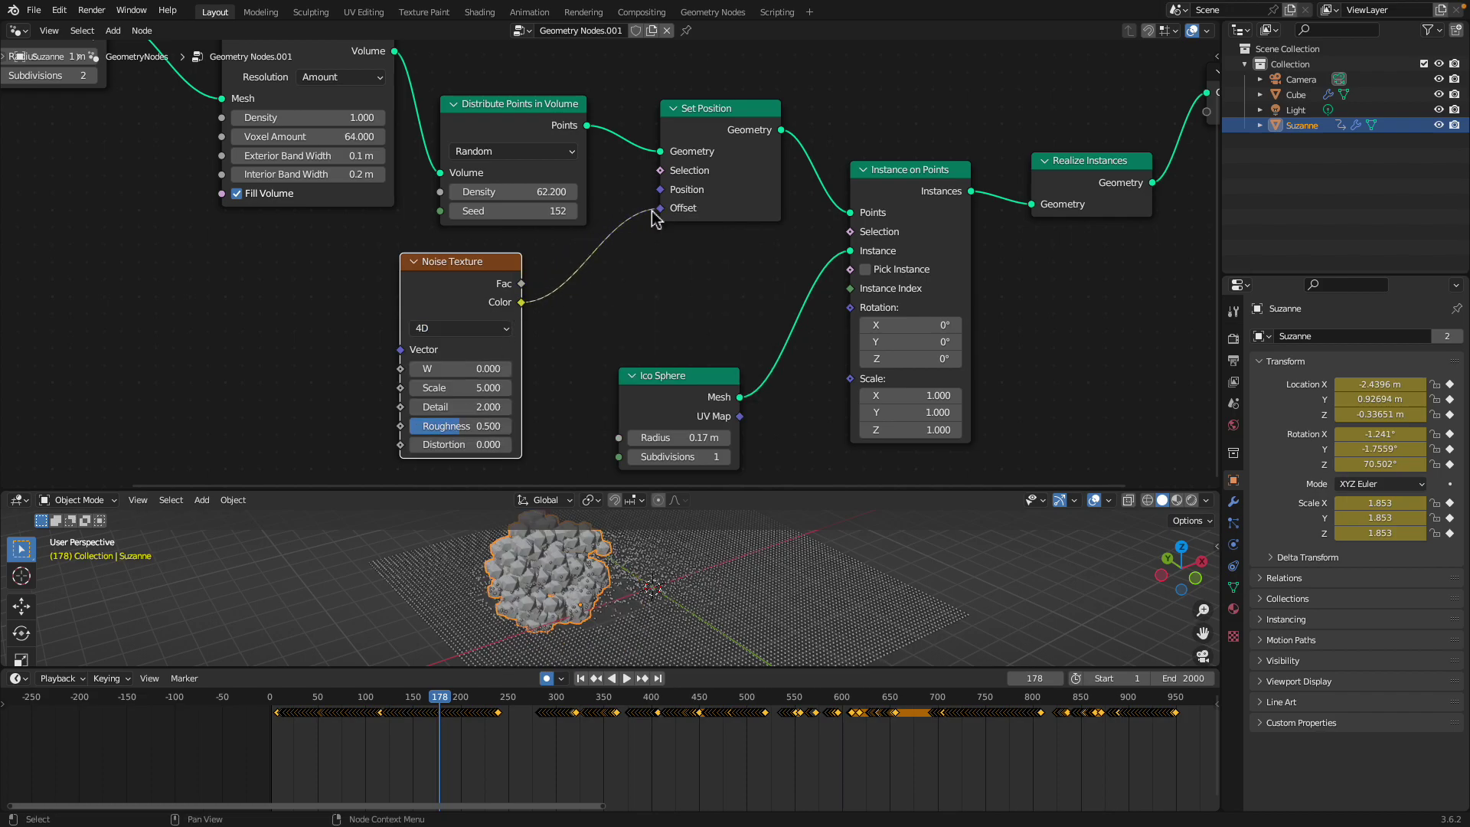
# Add a Scene Time node, connect its Seconds to the Noise Texture's W input, and place it farther from the texture node.
pyautogui.scroll(-3, 600, 194)
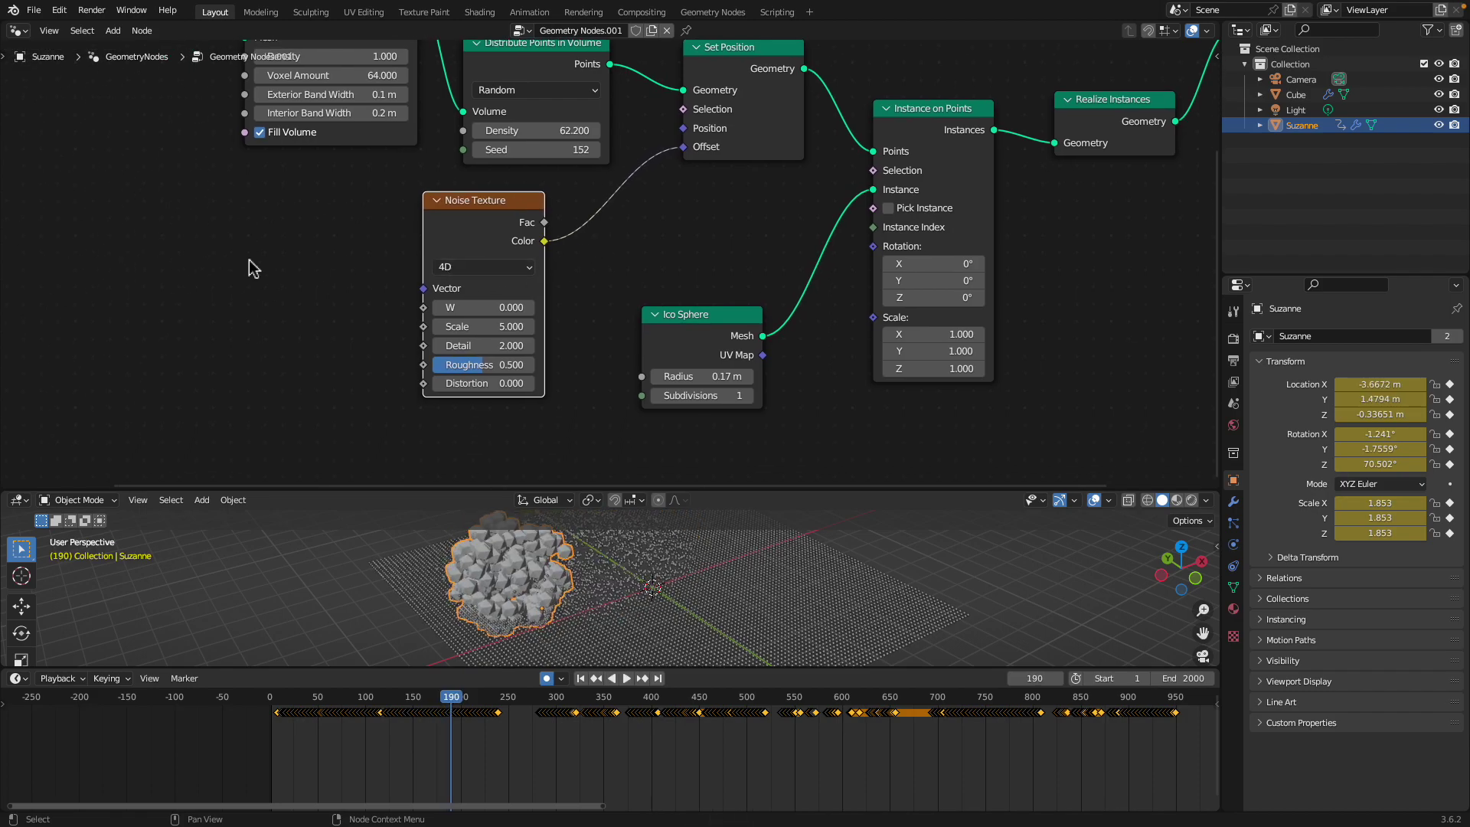
pyautogui.press('Return')
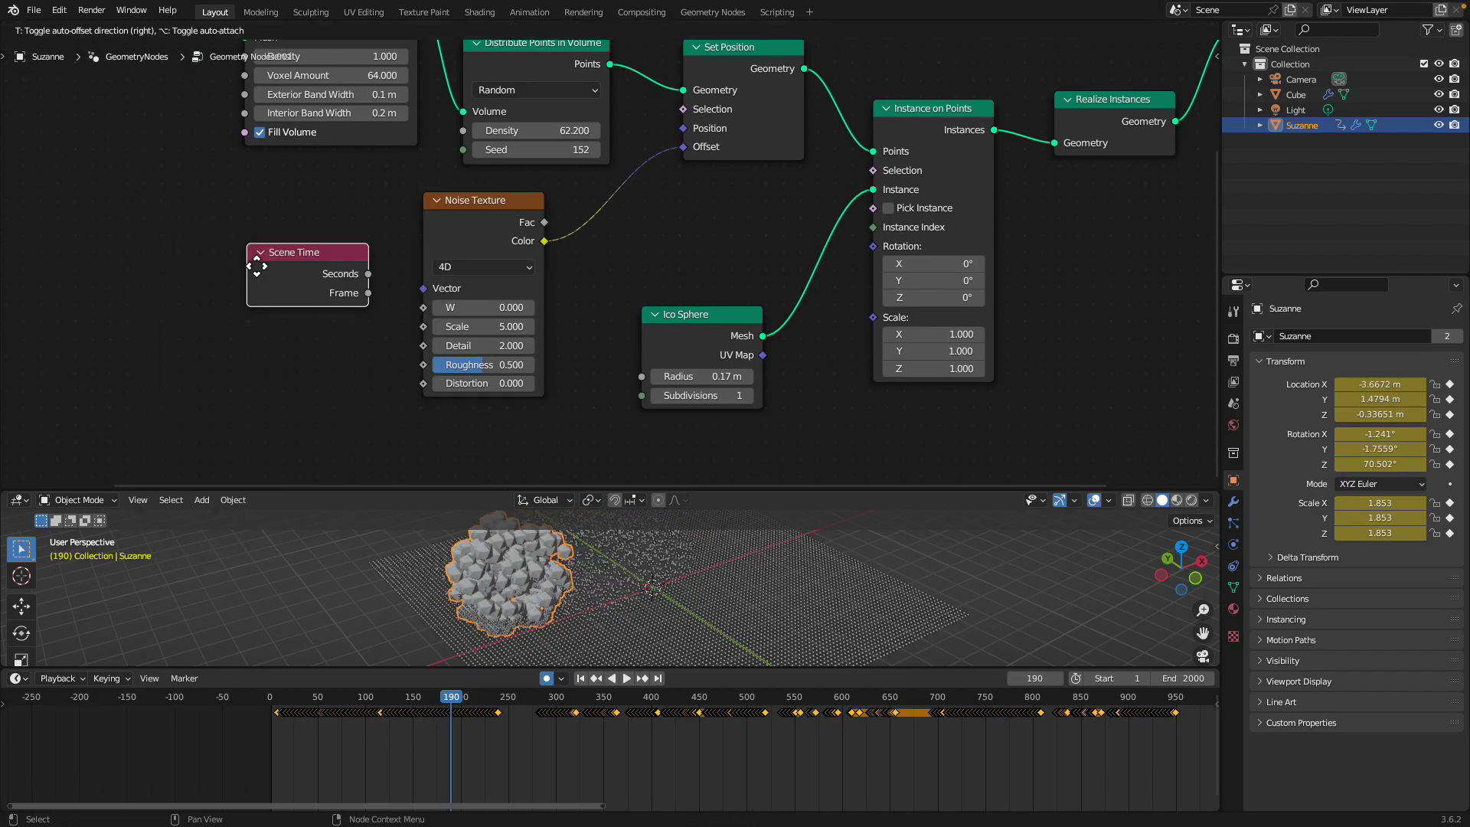
pyautogui.click(259, 277)
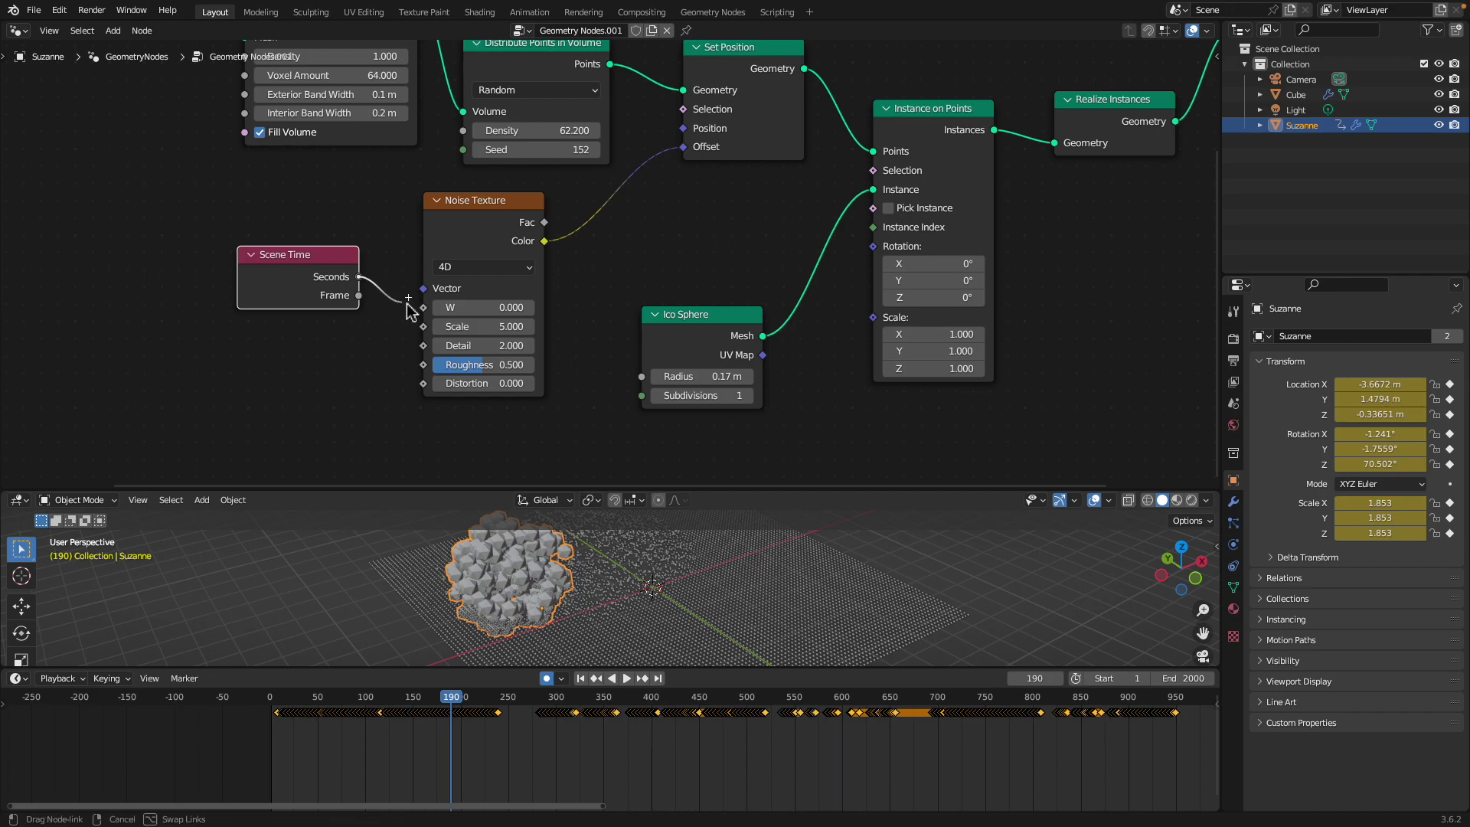
pyautogui.moveTo(420, 314); pyautogui.dragTo(420, 309)
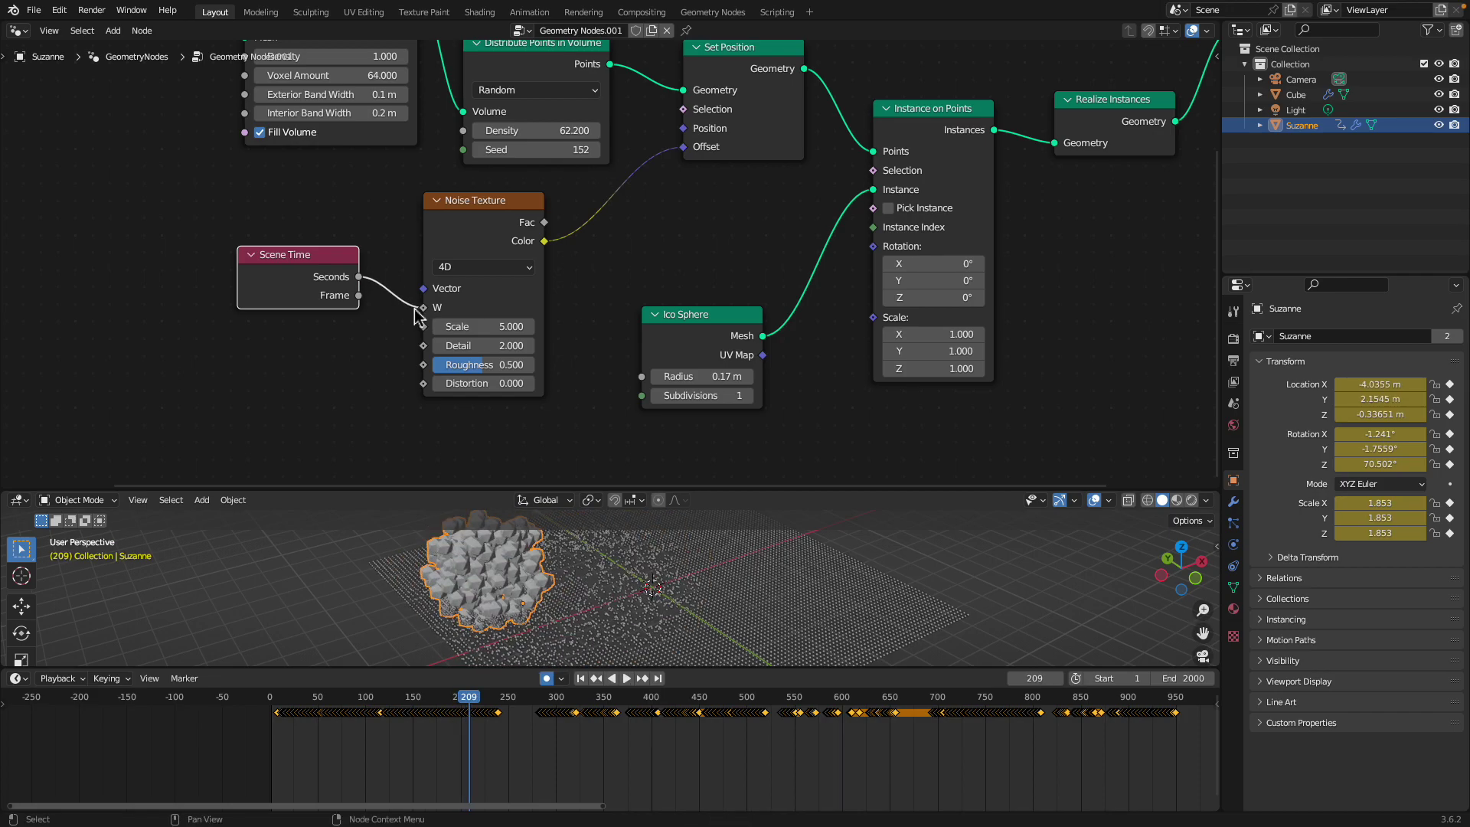
pyautogui.moveTo(320, 277); pyautogui.dragTo(218, 277)
# Set the Noise Texture scale to 2.1 and move it and the Scene Time node away from Set Position.
pyautogui.scroll(-3, 481, 411)
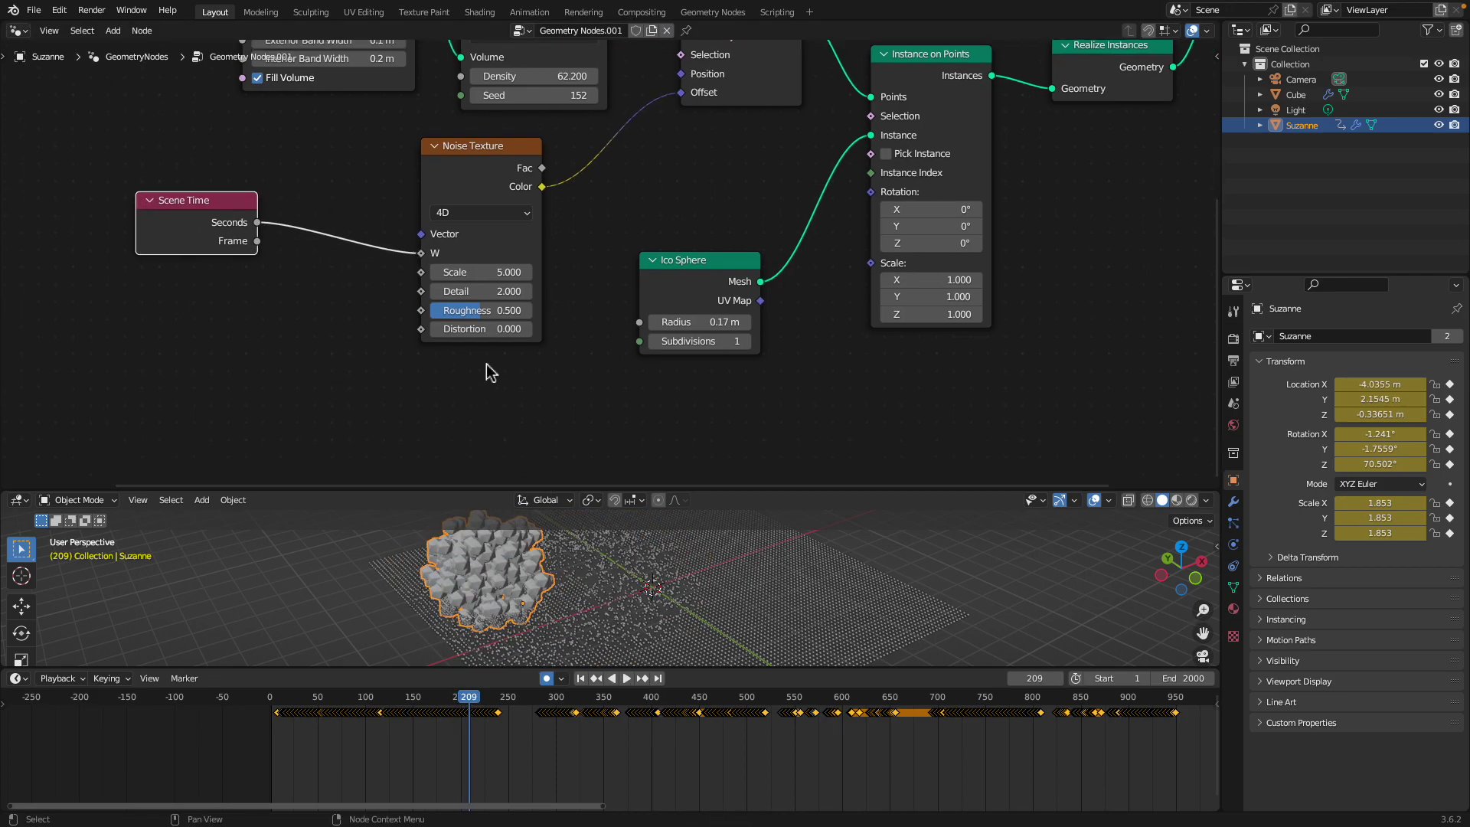
pyautogui.moveTo(484, 272); pyautogui.dragTo(467, 278)
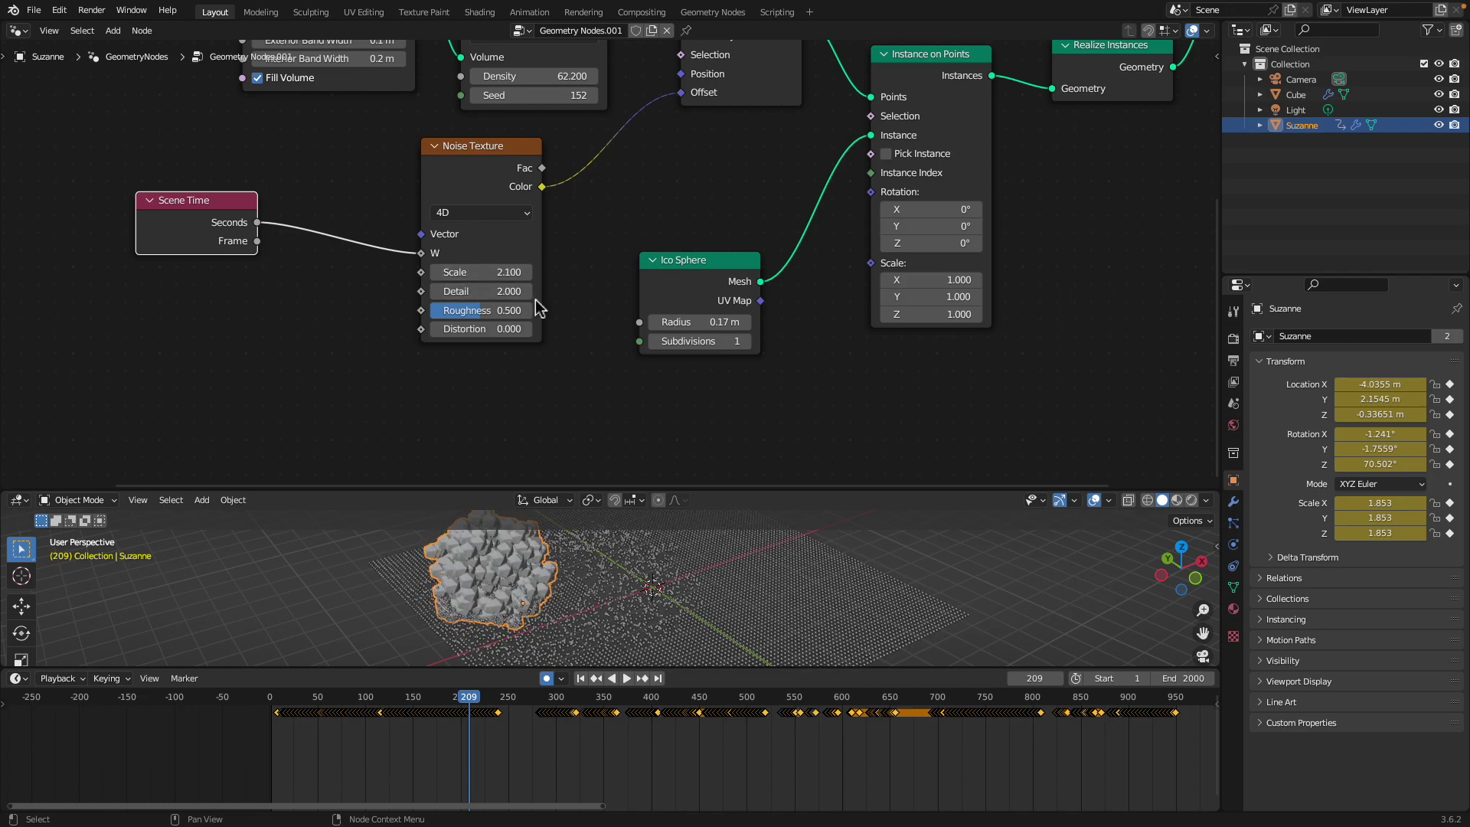
pyautogui.moveTo(424, 184); pyautogui.dragTo(311, 195)
pyautogui.moveTo(165, 210); pyautogui.dragTo(110, 209)
pyautogui.moveTo(426, 181); pyautogui.dragTo(333, 198)
# Insert a Vector Math Add node between Noise Texture and Set Position, with its second vector at -0.5 on all three axes.
pyautogui.click(465, 154)
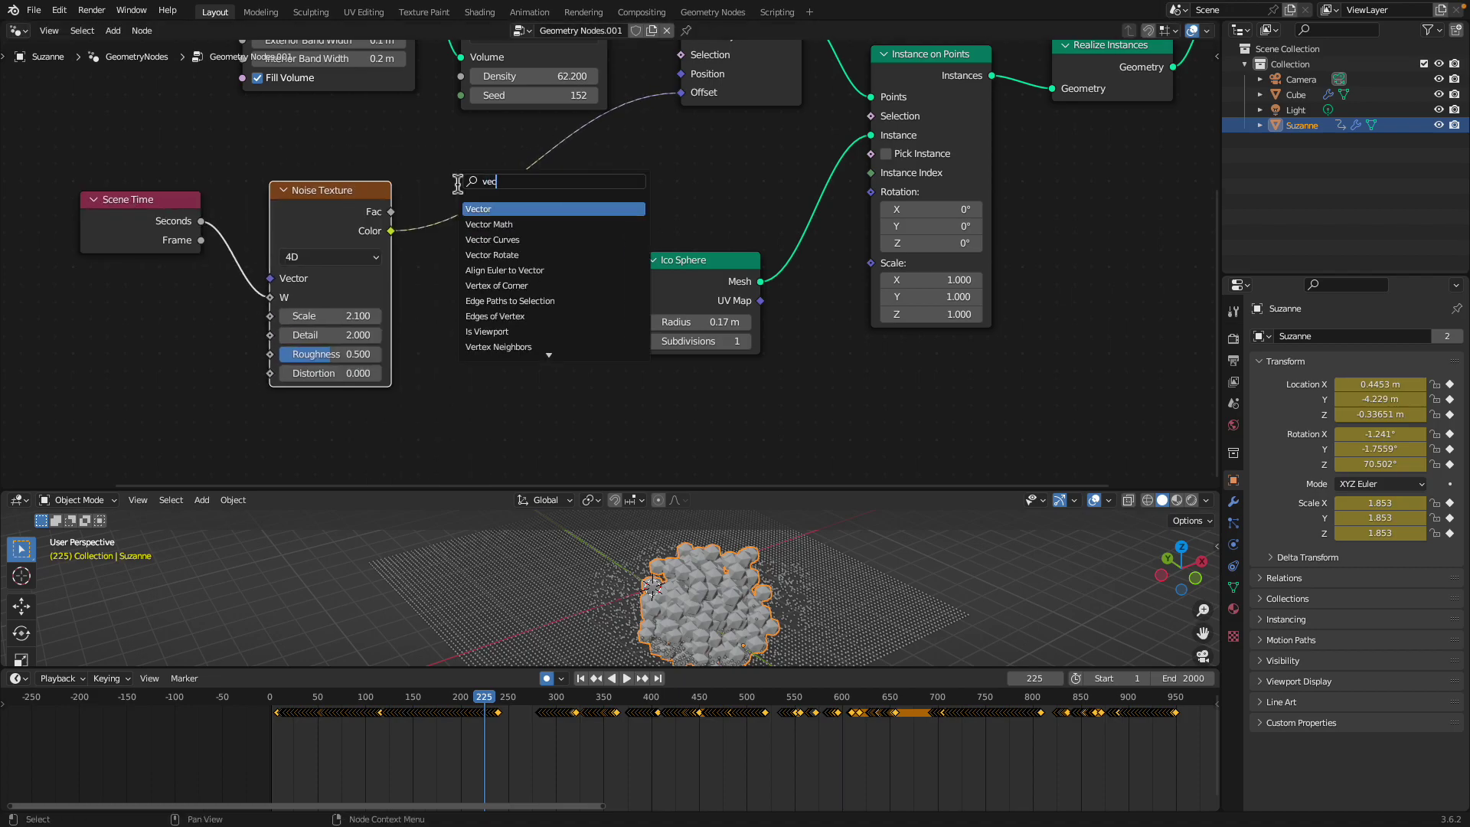
pyautogui.press('Return')
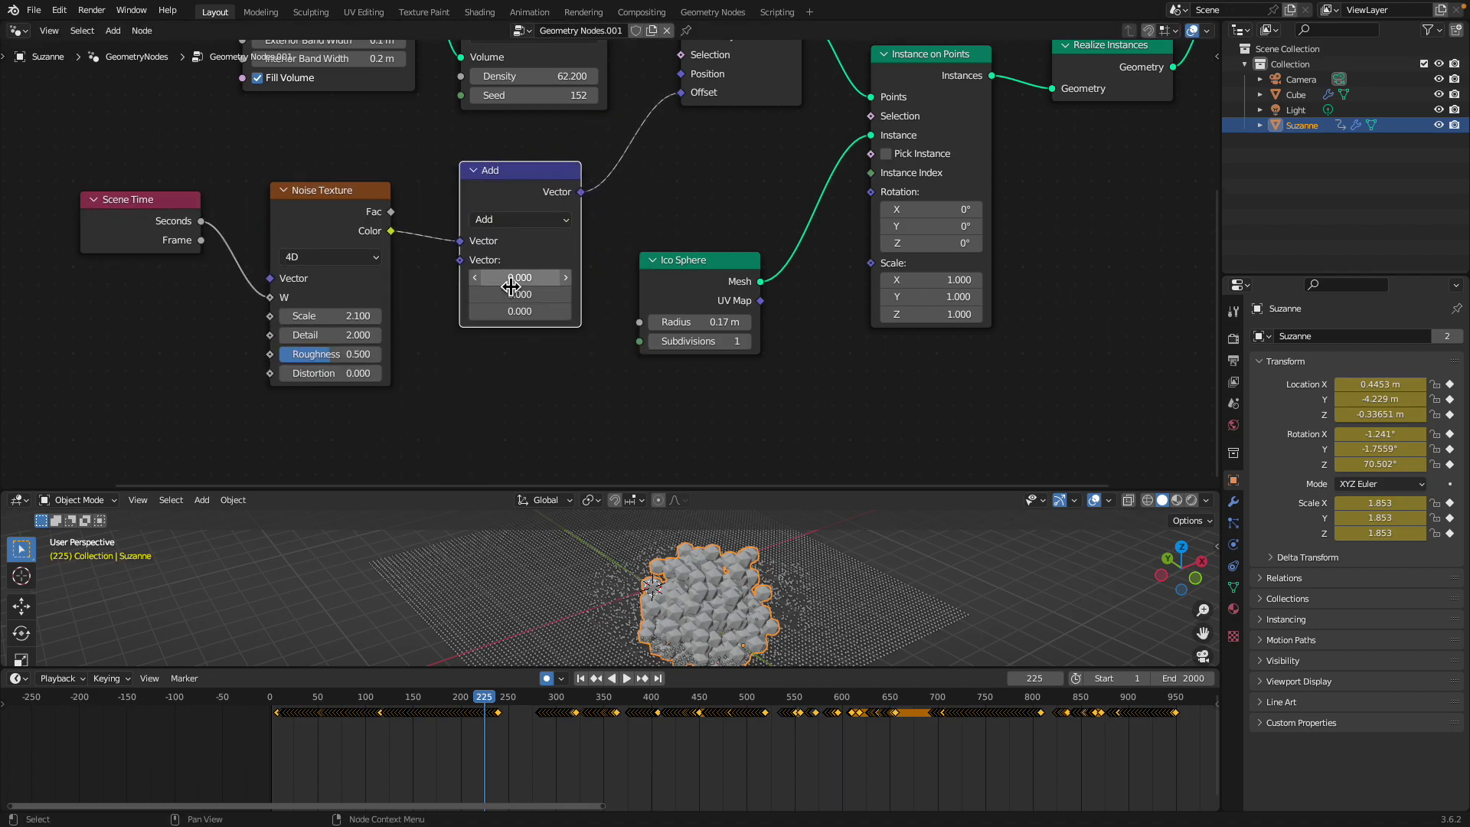
pyautogui.write('-0.5')
pyautogui.press('Return')
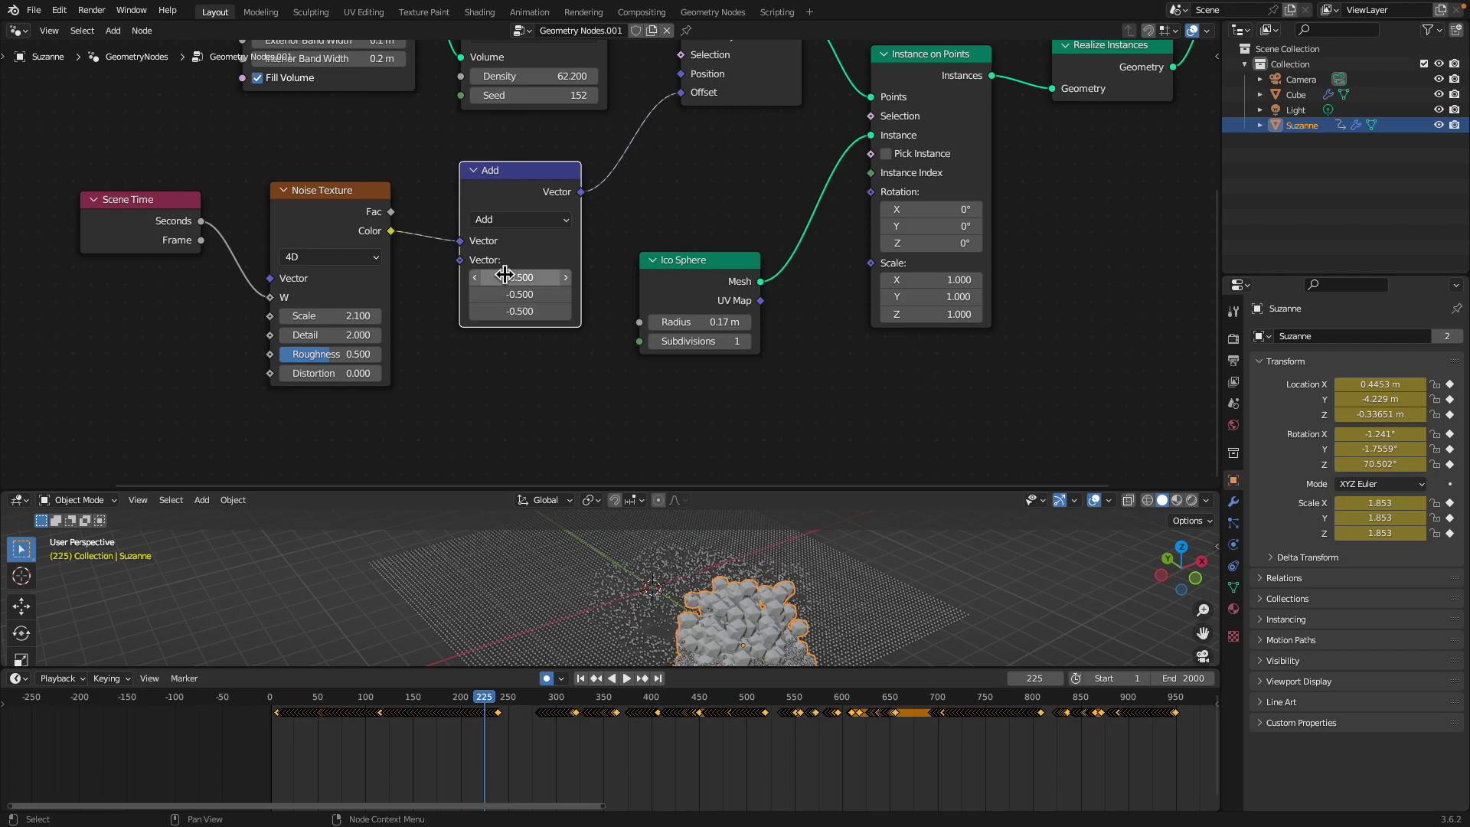
# Play the simulation in an enlarged viewport and examine how the noise shifts the clustered spheres.
pyautogui.press('space')
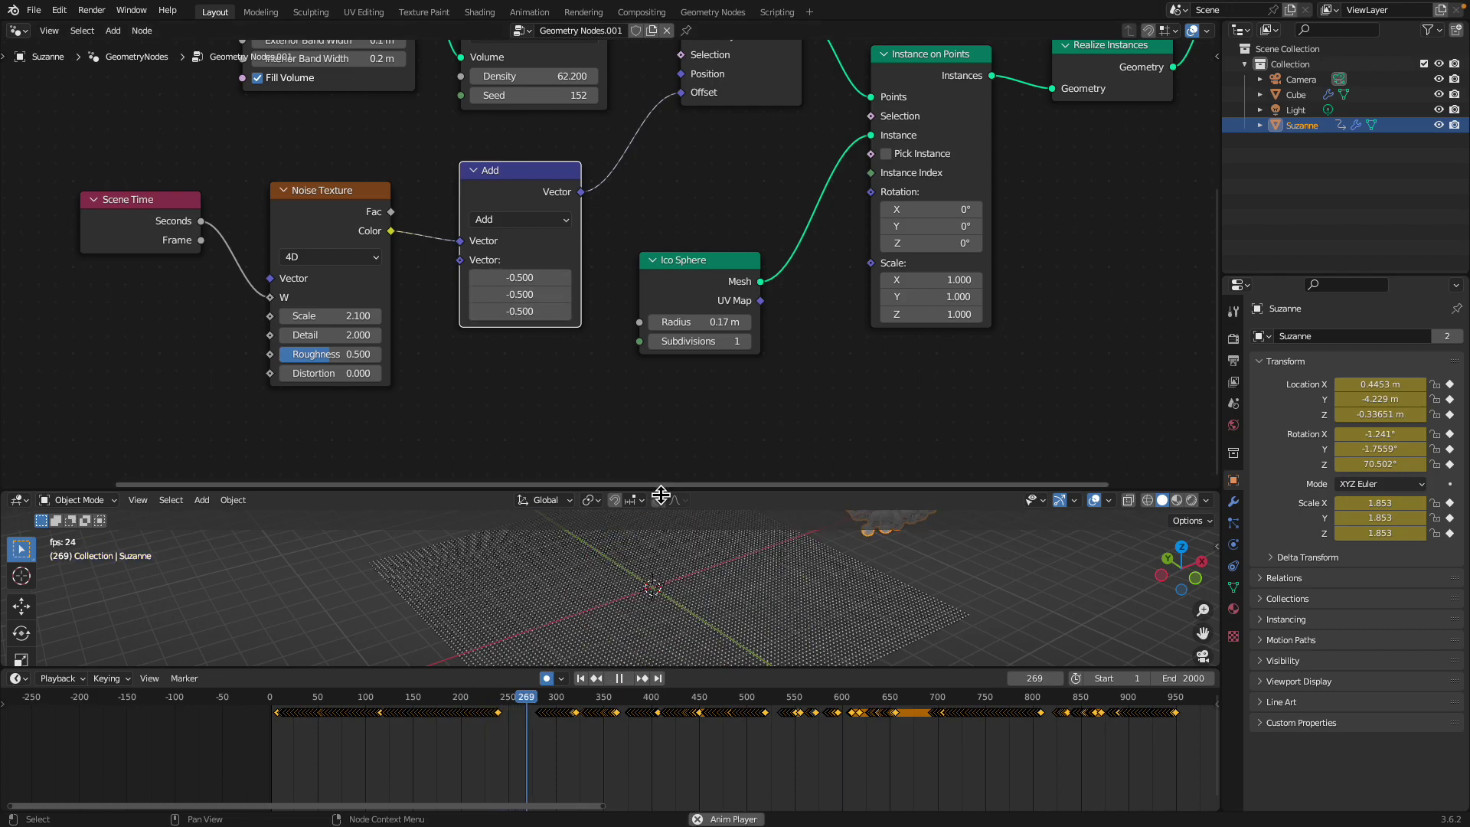
pyautogui.moveTo(661, 496); pyautogui.dragTo(661, 295)
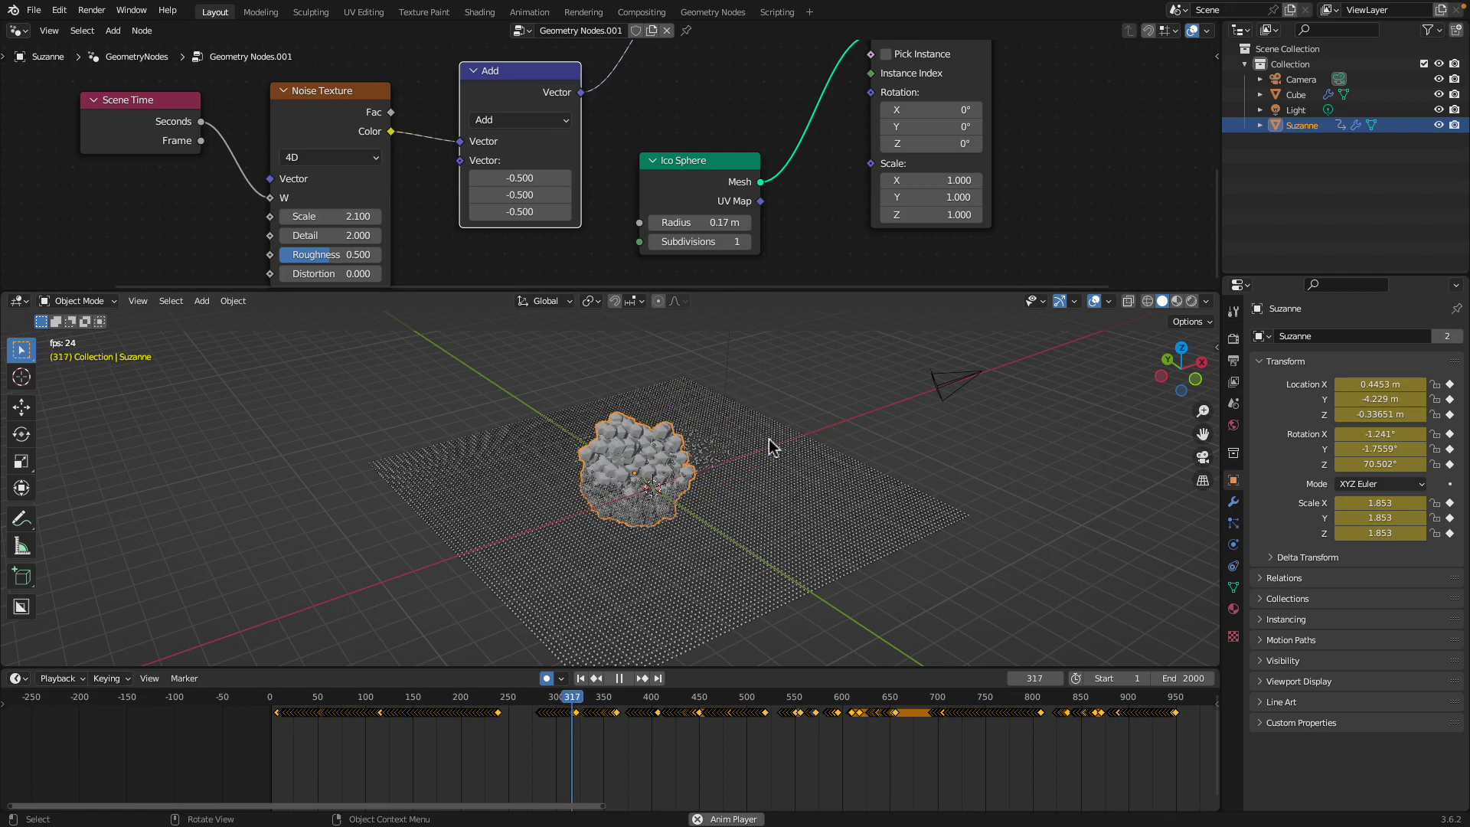
pyautogui.scroll(1, 770, 448)
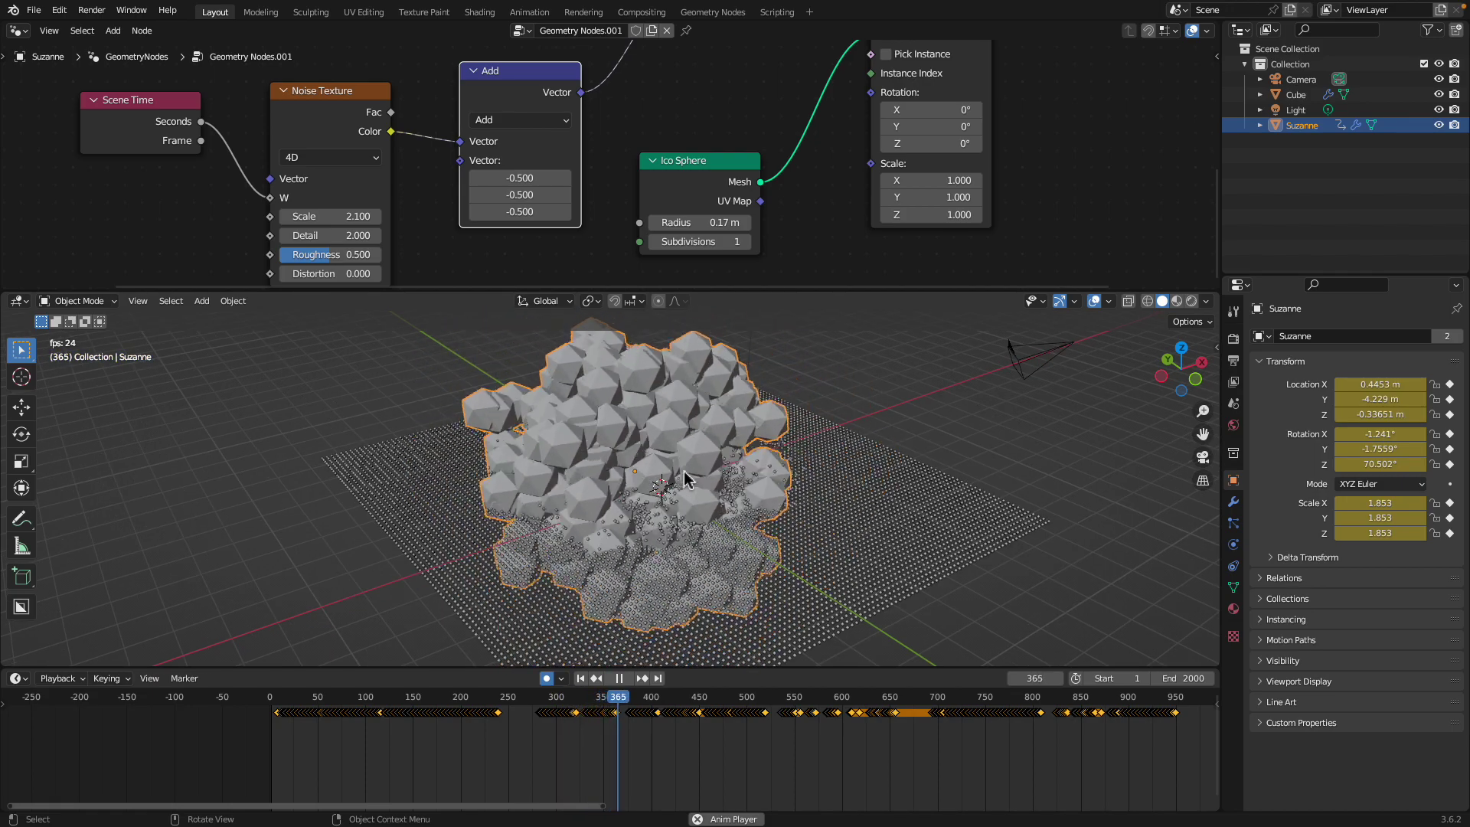
pyautogui.press('space')
# Save the scene under the incremented file name sim_hit_position_test_008.blend.
pyautogui.click(34, 10)
pyautogui.click(62, 131)
pyautogui.click(927, 740)
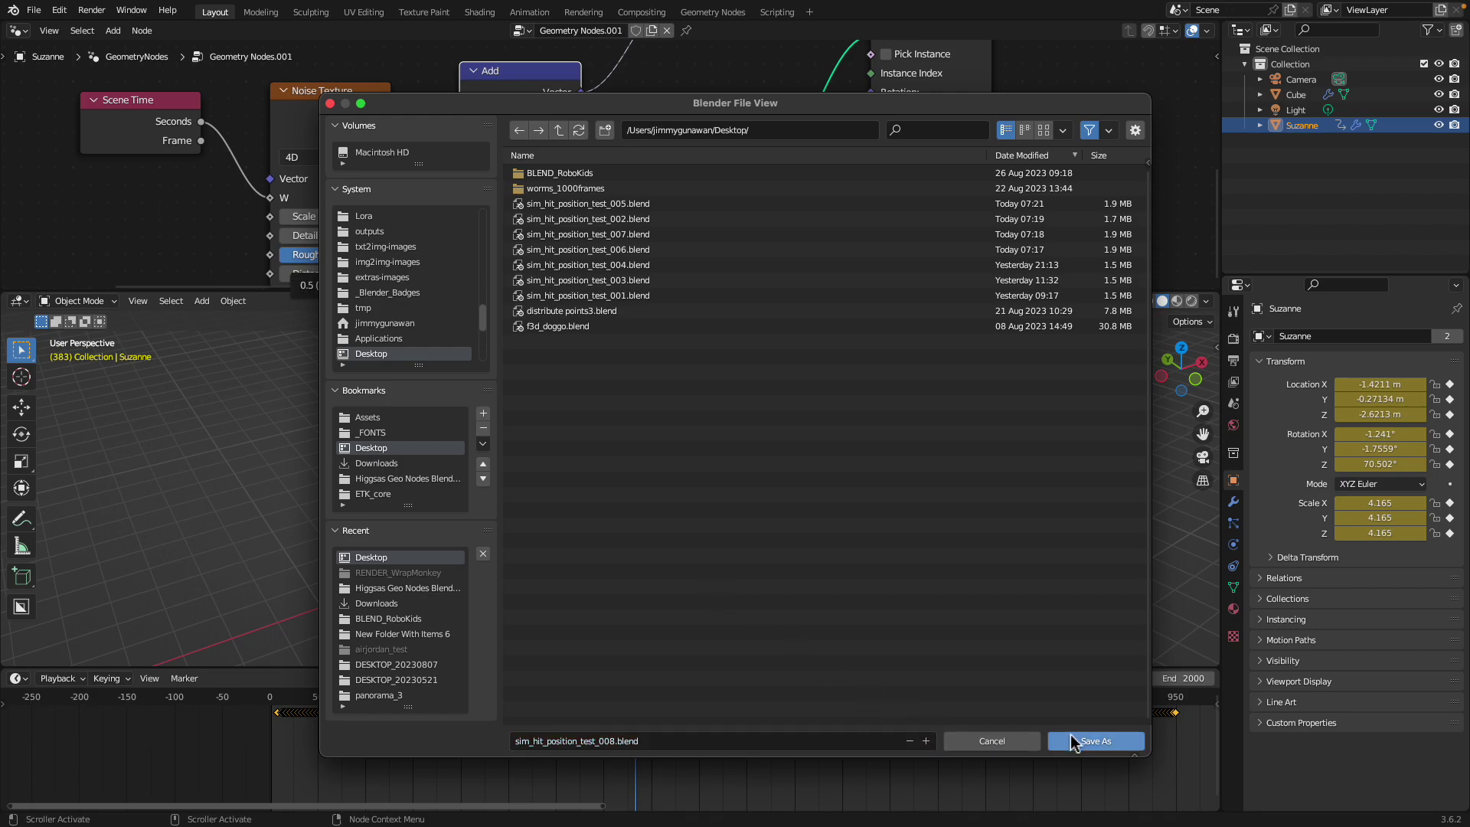
pyautogui.click(1076, 743)
# Replay the saved simulation from the first frame and examine the point grid's reaction to the noisy sphere cluster.
pyautogui.click(580, 678)
pyautogui.click(627, 678)
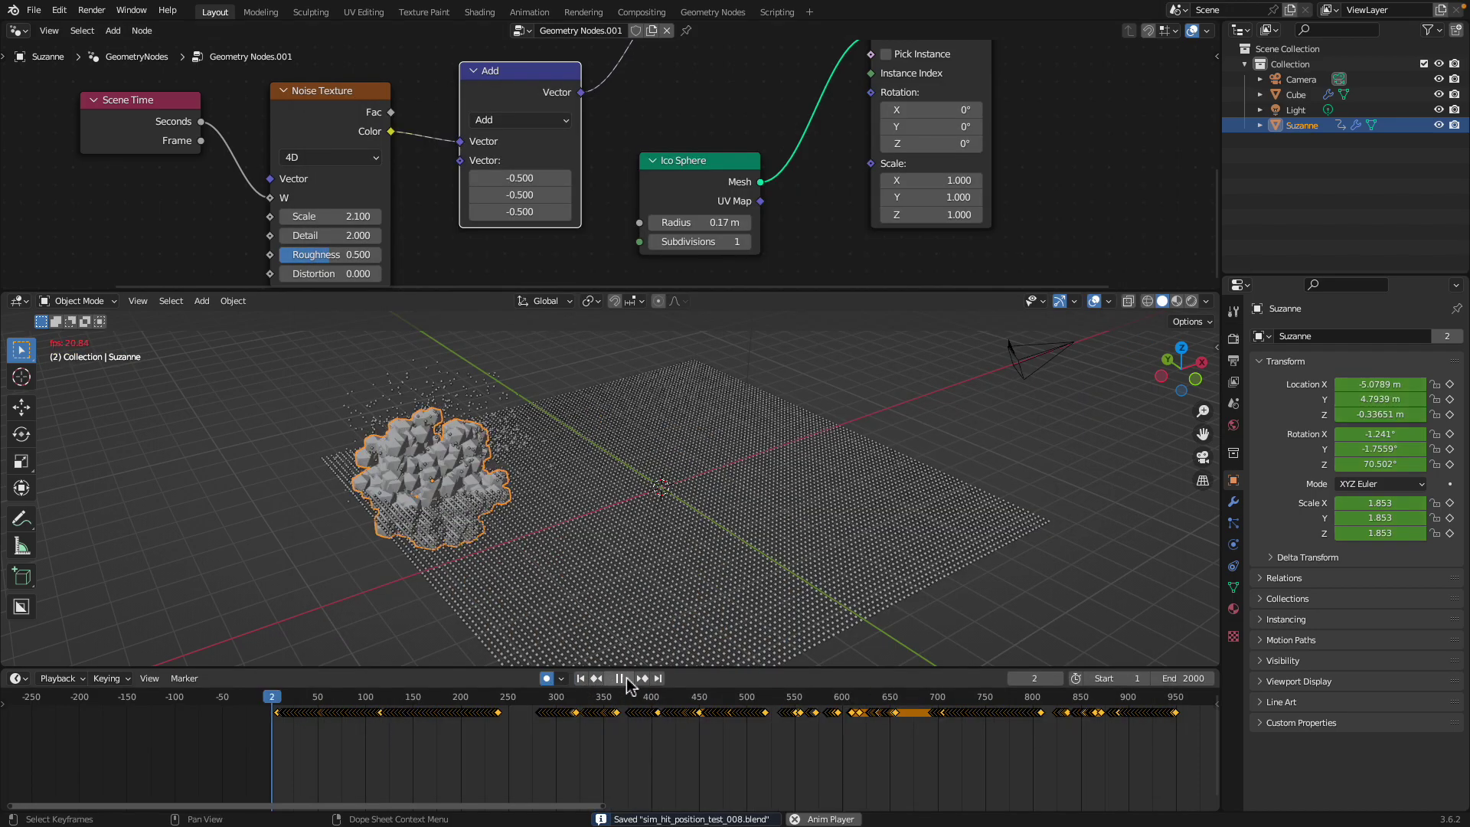
pyautogui.moveTo(656, 492); pyautogui.dragTo(745, 481, button='middle')
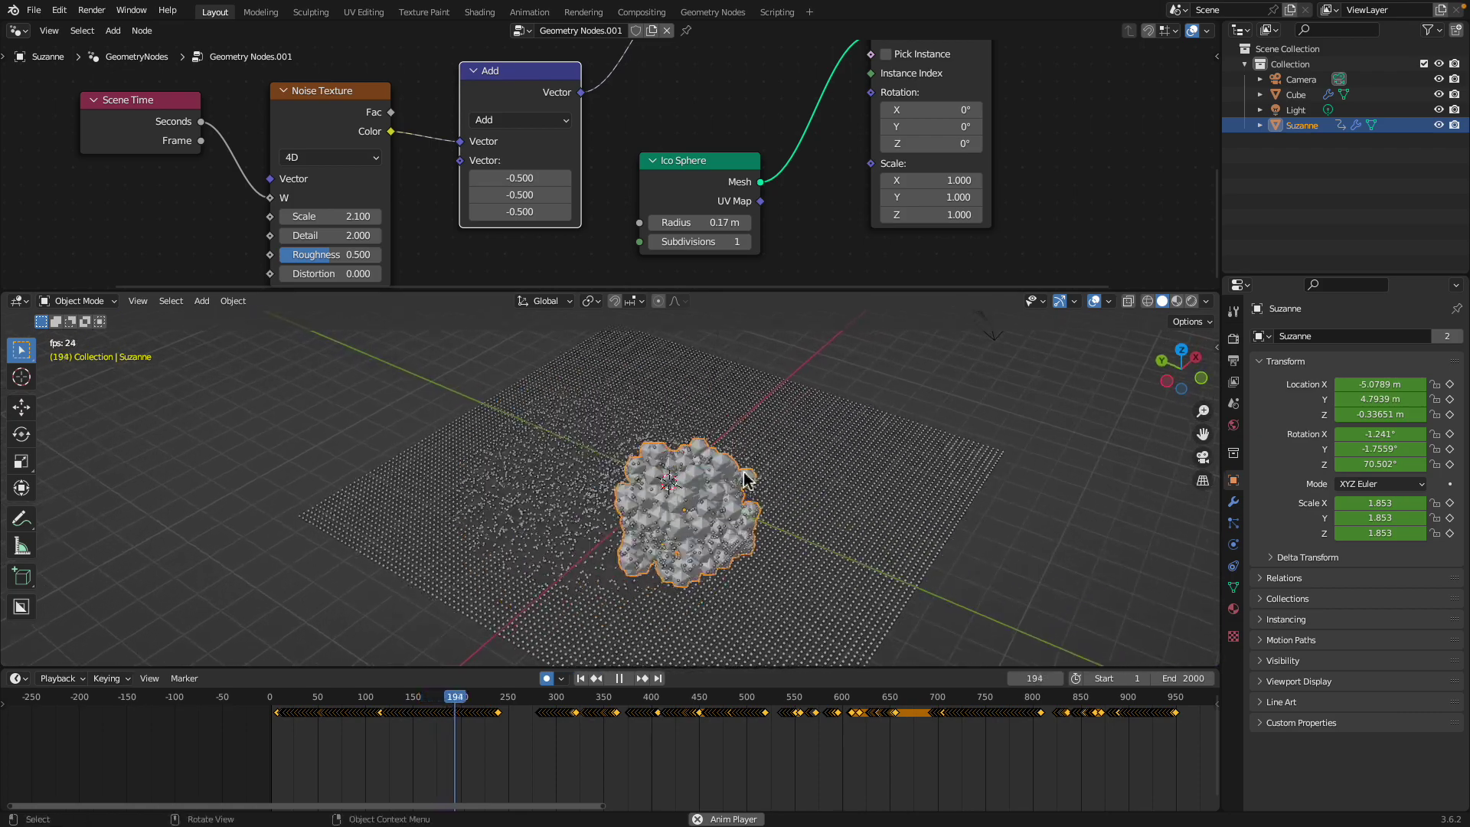
pyautogui.press('space')
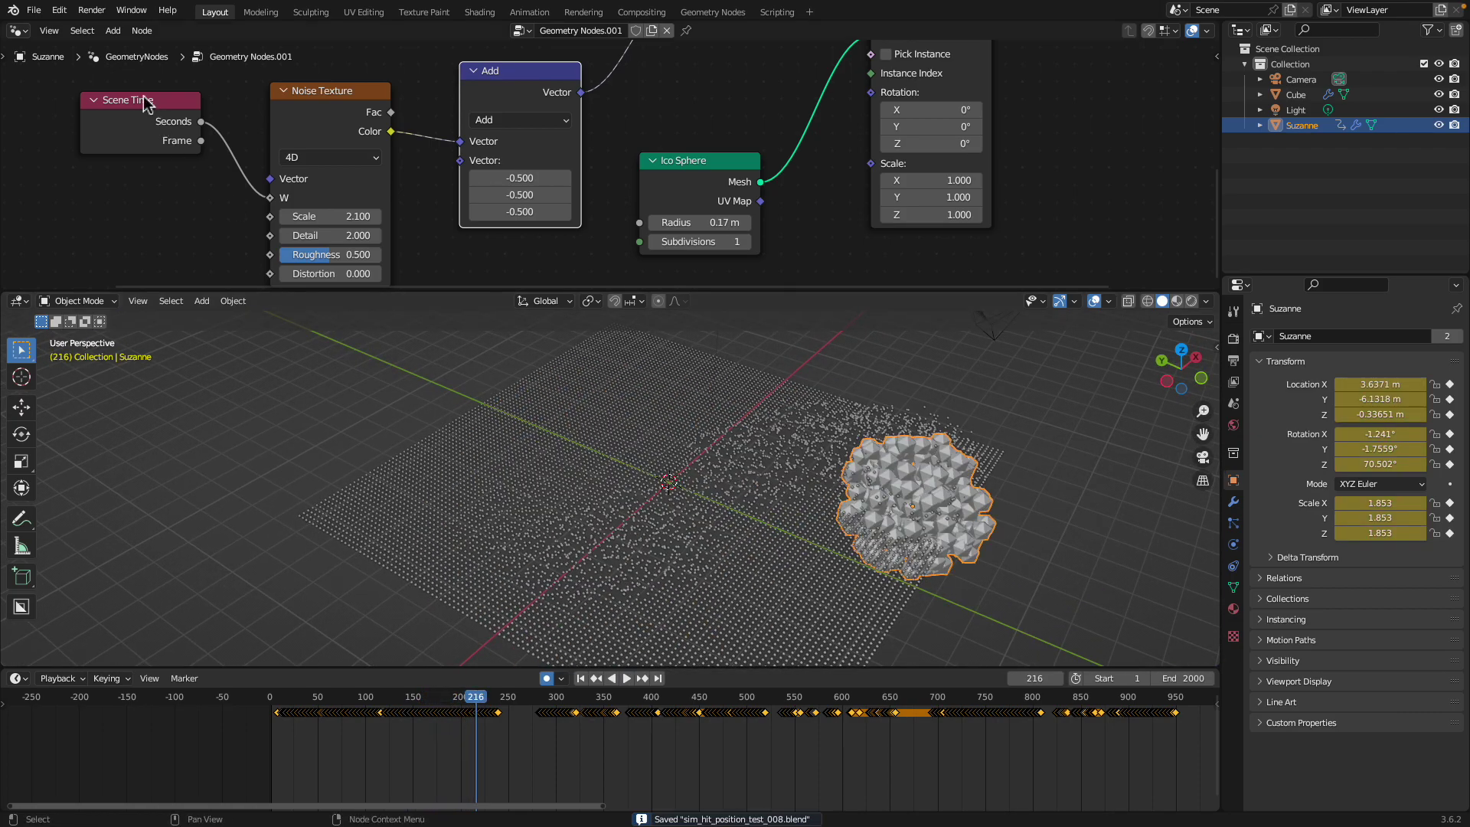
# Open the recent file sim_hit_position_test_006.blend and enlarge its 3D viewport.
pyautogui.click(34, 11)
pyautogui.moveTo(85, 63)
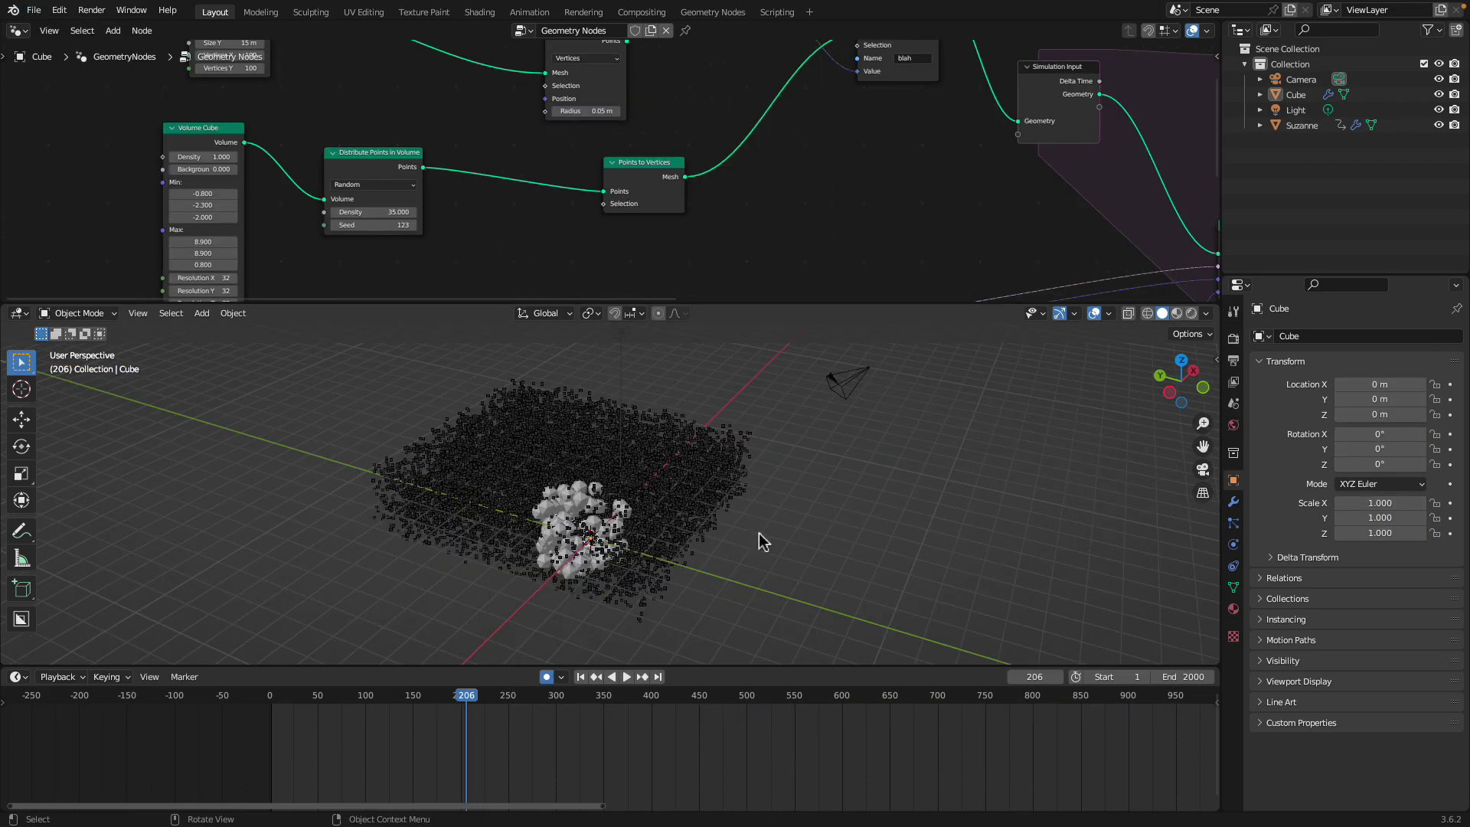
pyautogui.moveTo(760, 533); pyautogui.dragTo(713, 521, button='middle')
pyautogui.scroll(2, 728, 381)
pyautogui.moveTo(760, 305); pyautogui.dragTo(742, 147)
# Play the simulation with Suzanne's sphere cluster selected and examine how it pushes through the volume of points.
pyautogui.press('space')
pyautogui.moveTo(709, 374); pyautogui.dragTo(626, 414, button='middle')
pyautogui.click(570, 450)
pyautogui.scroll(-3, 571, 448)
pyautogui.scroll(-1, 626, 413)
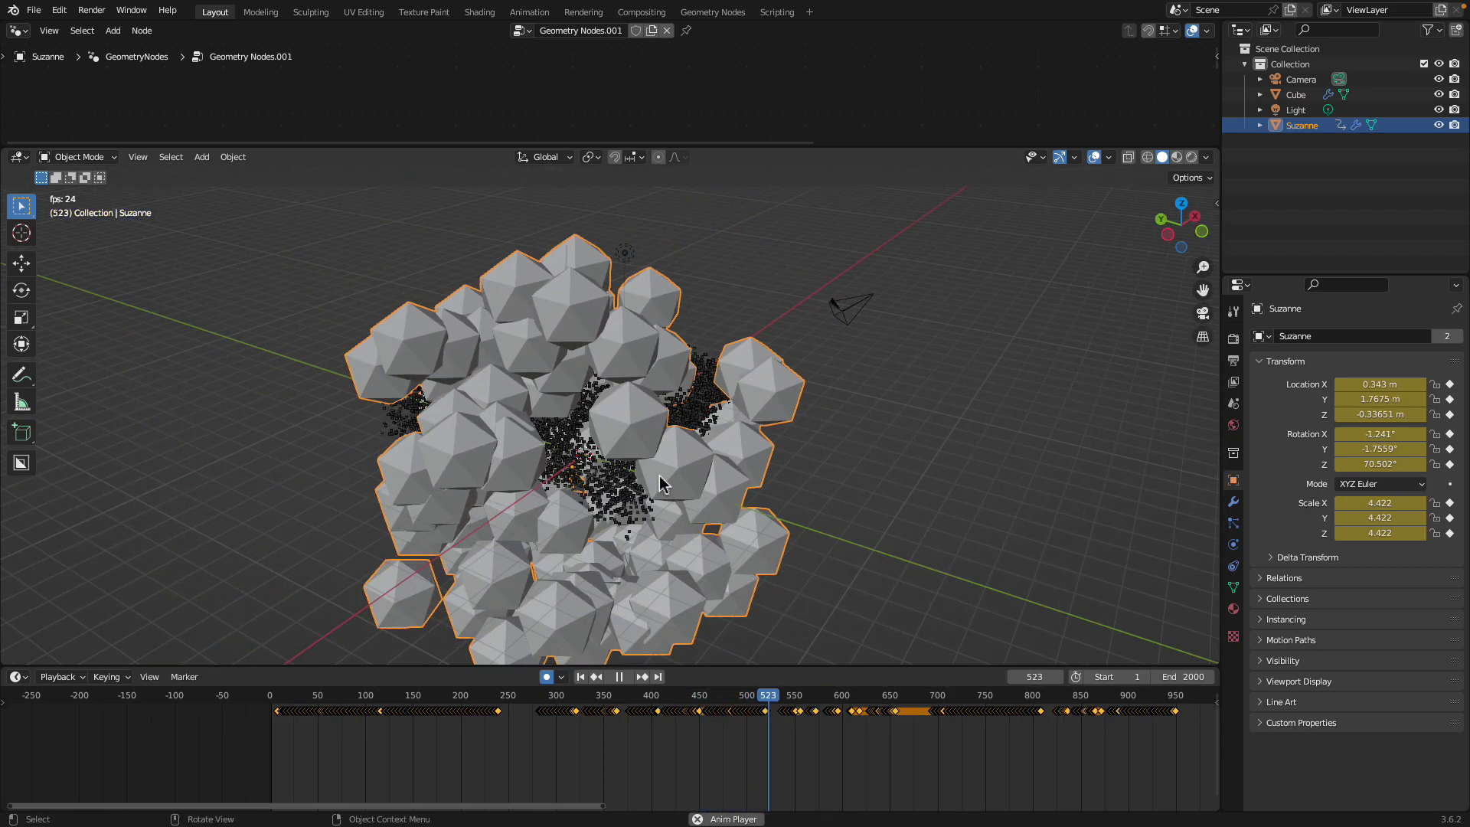
pyautogui.scroll(-1, 641, 619)
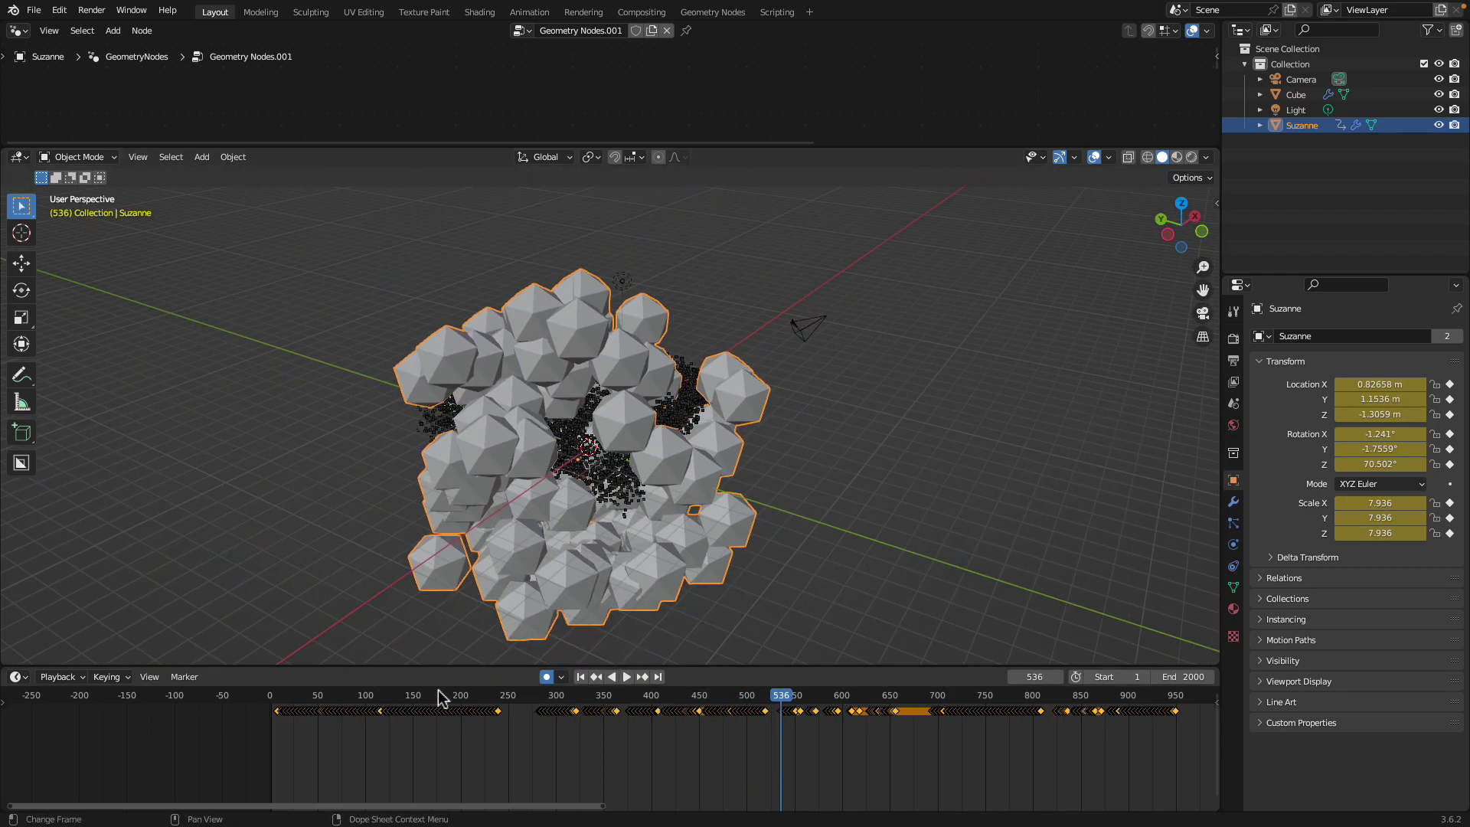
# Replay the volume-point simulation from the first frame with the viewport seen from a higher angle.
pyautogui.hotkey('shift', 'Left')
pyautogui.moveTo(659, 444); pyautogui.dragTo(646, 511, button='middle')
pyautogui.hotkey('shift', 'Left')
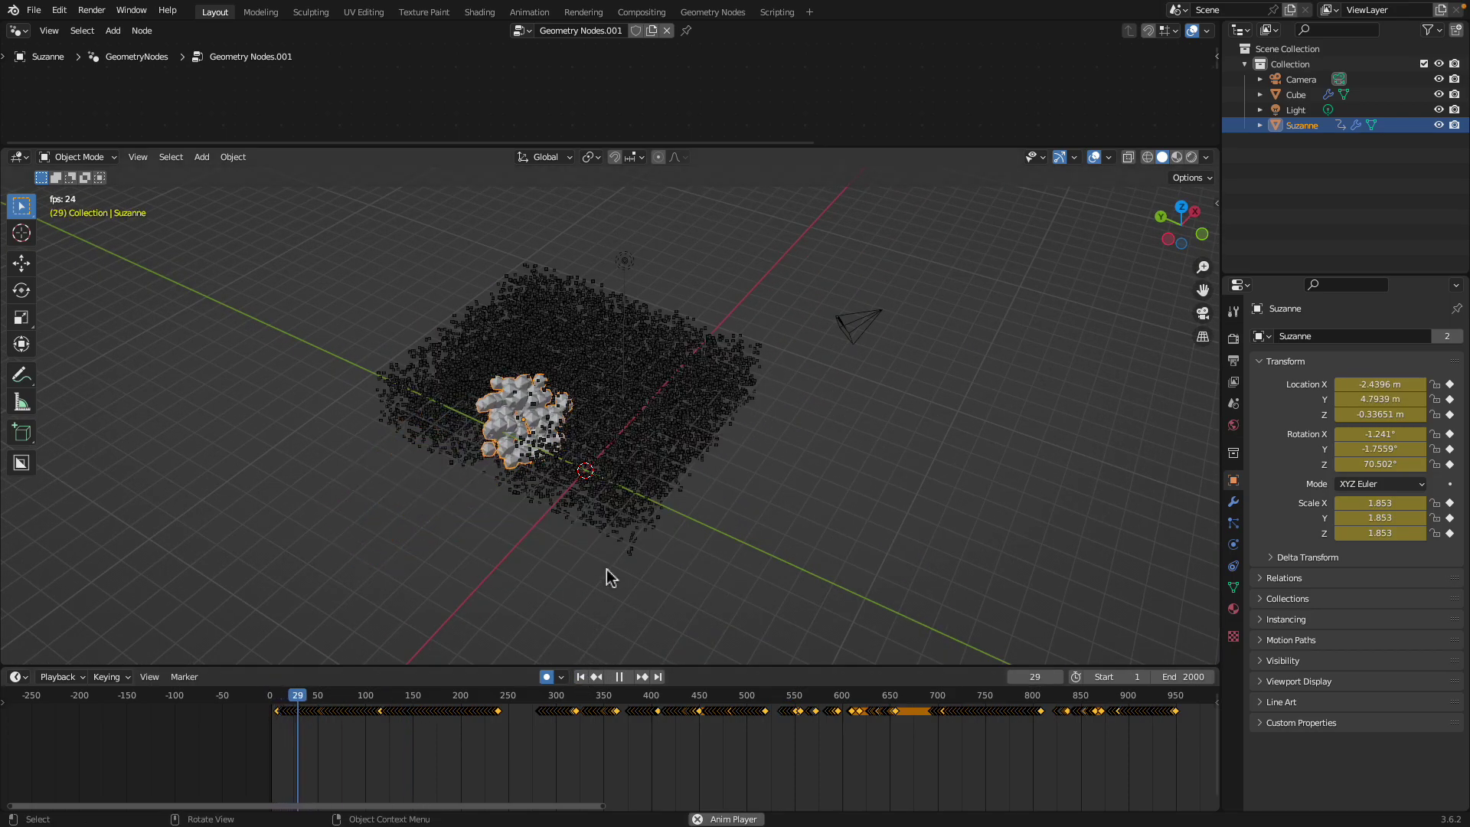
pyautogui.press('space')
# Select the Cube point cloud and enlarge the node editor to show its node tree.
pyautogui.click(620, 421)
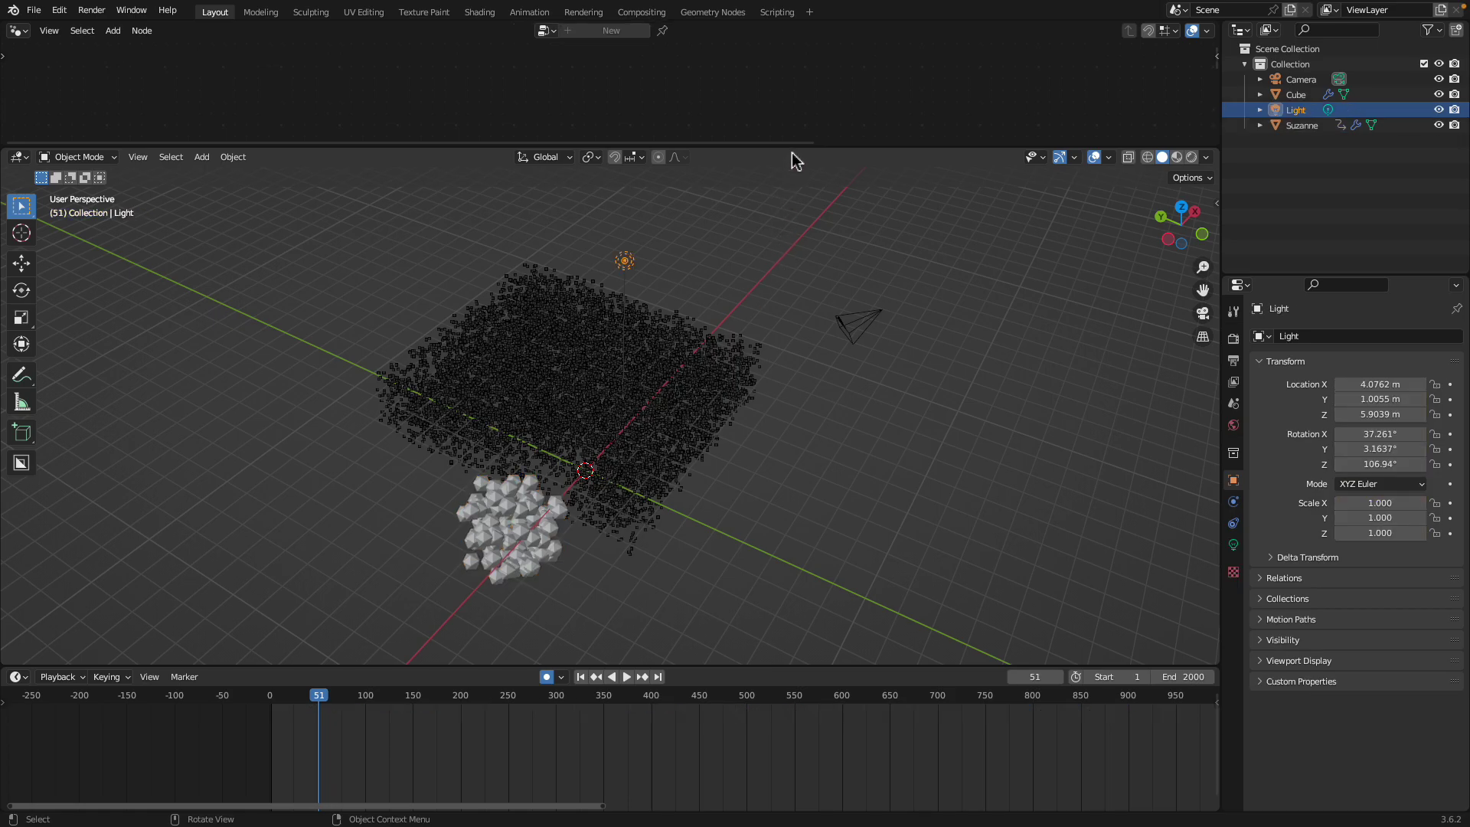
pyautogui.moveTo(796, 160); pyautogui.dragTo(804, 322)
pyautogui.click(711, 490)
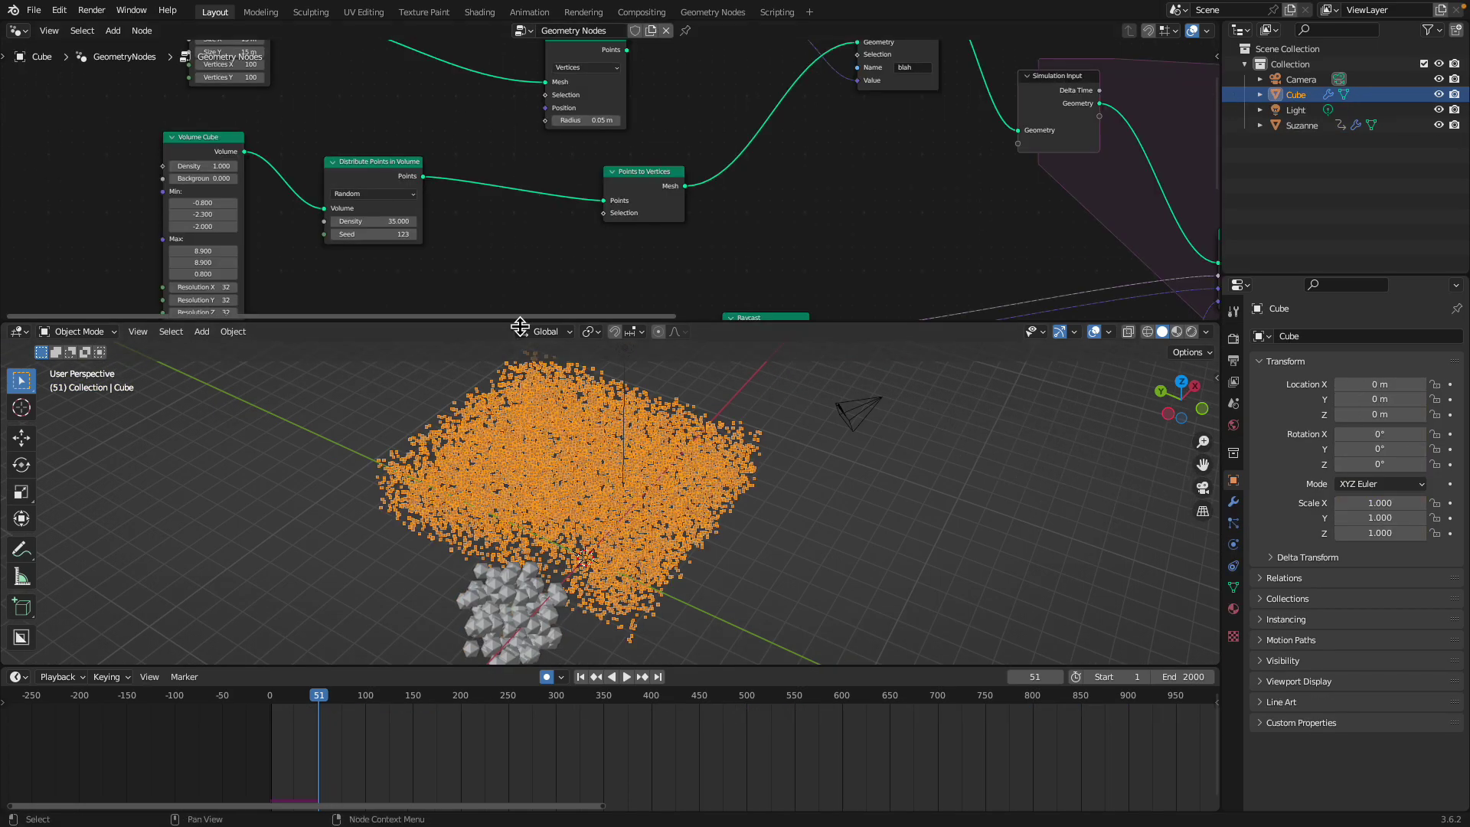
pyautogui.moveTo(520, 327); pyautogui.dragTo(520, 492)
# Rearrange the point-generating nodes ahead of Store Named Attribute in the Cube's tree, including Points to Vertices, for a clearer layout.
pyautogui.moveTo(296, 222); pyautogui.dragTo(464, 428, button='middle')
pyautogui.scroll(6, 427, 367)
pyautogui.moveTo(290, 303); pyautogui.dragTo(543, 259)
pyautogui.scroll(-1, 543, 258)
pyautogui.moveTo(731, 402); pyautogui.dragTo(651, 265, button='middle')
pyautogui.moveTo(755, 250); pyautogui.dragTo(687, 160)
pyautogui.moveTo(447, 145); pyautogui.dragTo(436, 127)
pyautogui.moveTo(392, 241); pyautogui.dragTo(489, 95, button='middle')
pyautogui.moveTo(294, 205); pyautogui.dragTo(306, 141)
pyautogui.moveTo(441, 487); pyautogui.dragTo(444, 436)
pyautogui.moveTo(526, 233); pyautogui.dragTo(555, 214)
pyautogui.scroll(-1, 576, 204)
pyautogui.moveTo(604, 252); pyautogui.dragTo(273, 264, button='middle')
pyautogui.click(507, 286)
# Examine the Cube's node chain from Store Named Attribute through the simulation zone to the Group Output.
pyautogui.scroll(-3, 502, 283)
pyautogui.moveTo(487, 272); pyautogui.dragTo(408, 300, button='middle')
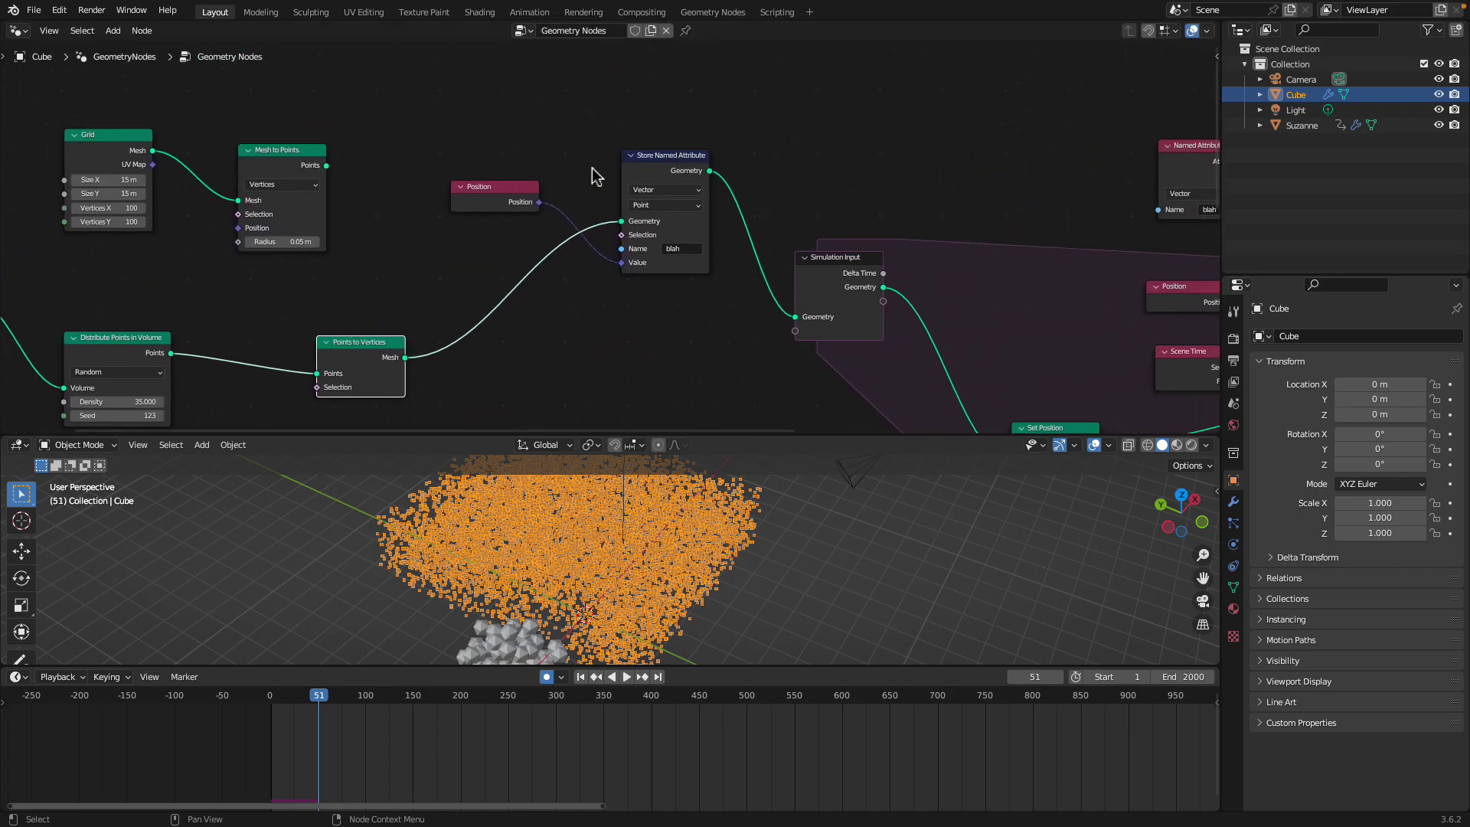
pyautogui.moveTo(664, 193); pyautogui.dragTo(663, 193)
pyautogui.moveTo(631, 204); pyautogui.dragTo(354, 86, button='middle')
pyautogui.scroll(-5, 460, 253)
pyautogui.moveTo(465, 259); pyautogui.dragTo(67, 224, button='middle')
pyautogui.scroll(1, 455, 228)
pyautogui.scroll(1, 490, 230)
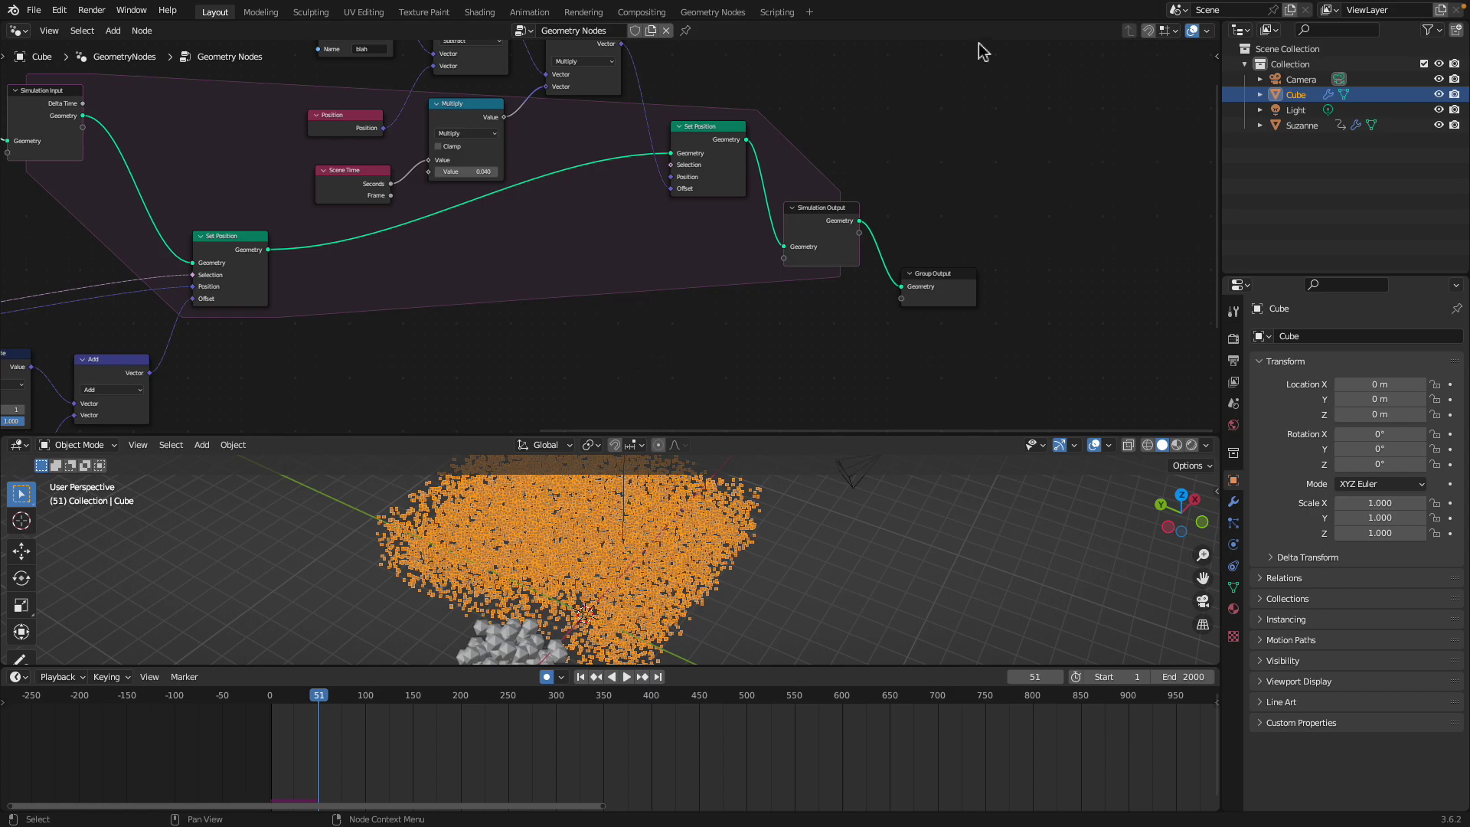
pyautogui.moveTo(1047, 9)
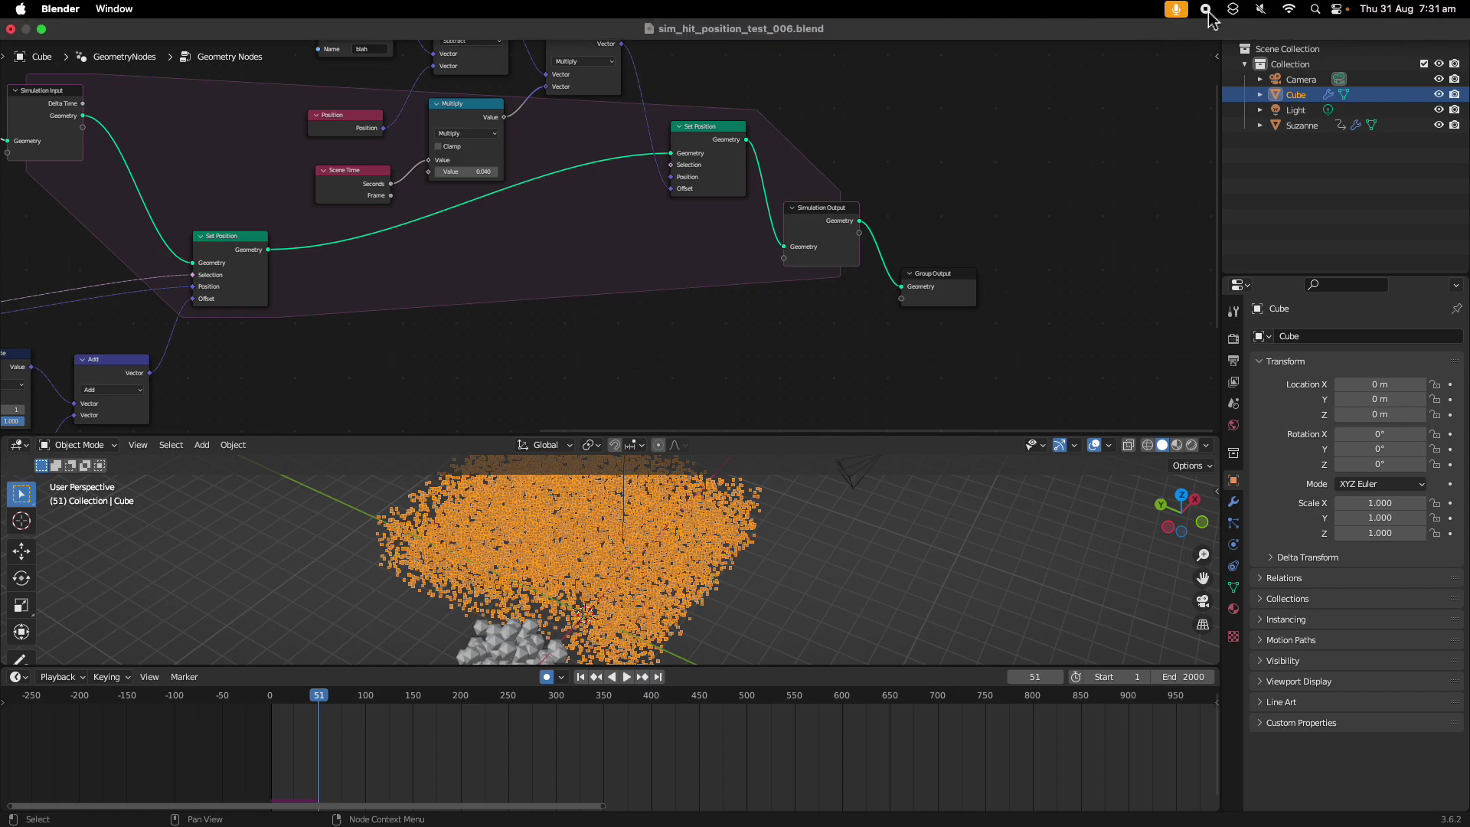